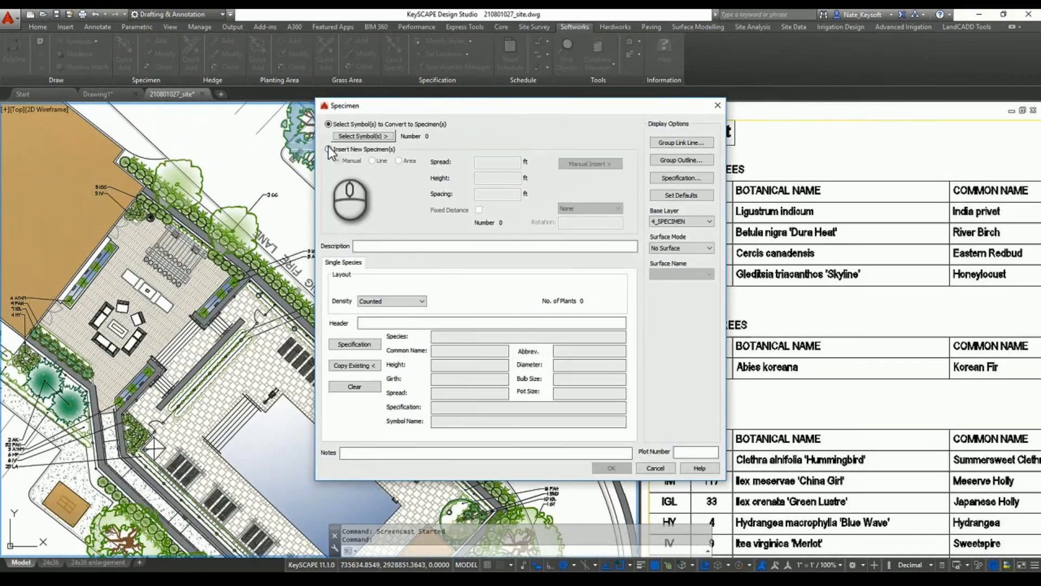
Set the specimen to be newly inserted by manual placement, with a spread of 25 ft and a height of 35 ft.
click(329, 149)
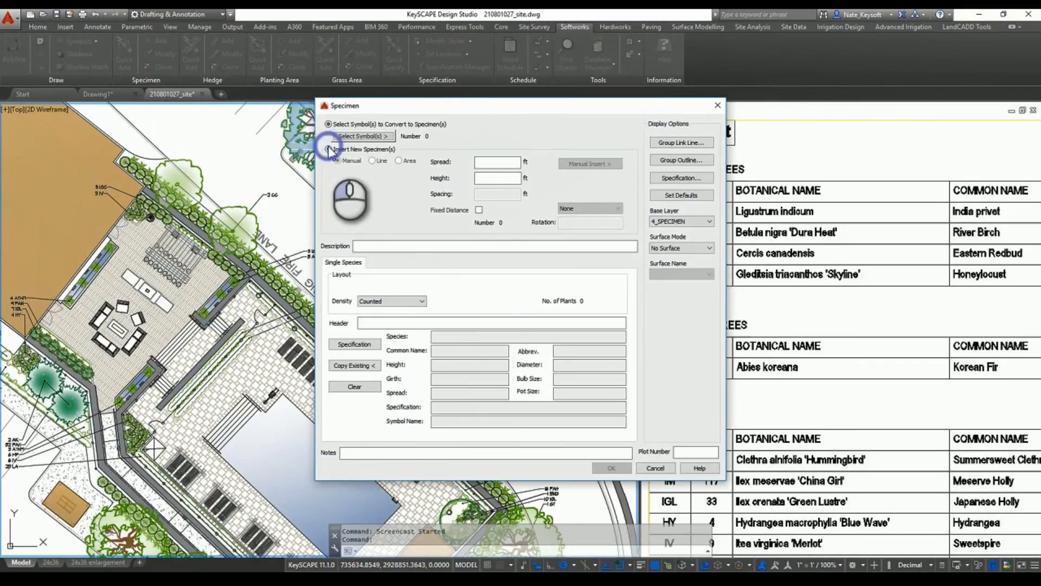
click(496, 163)
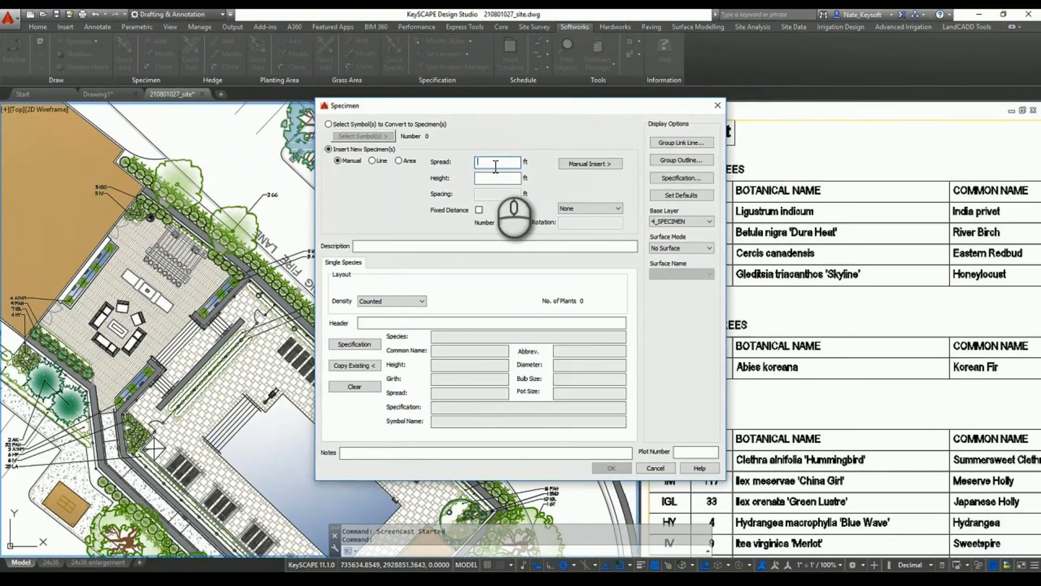
text(25)
click(497, 179)
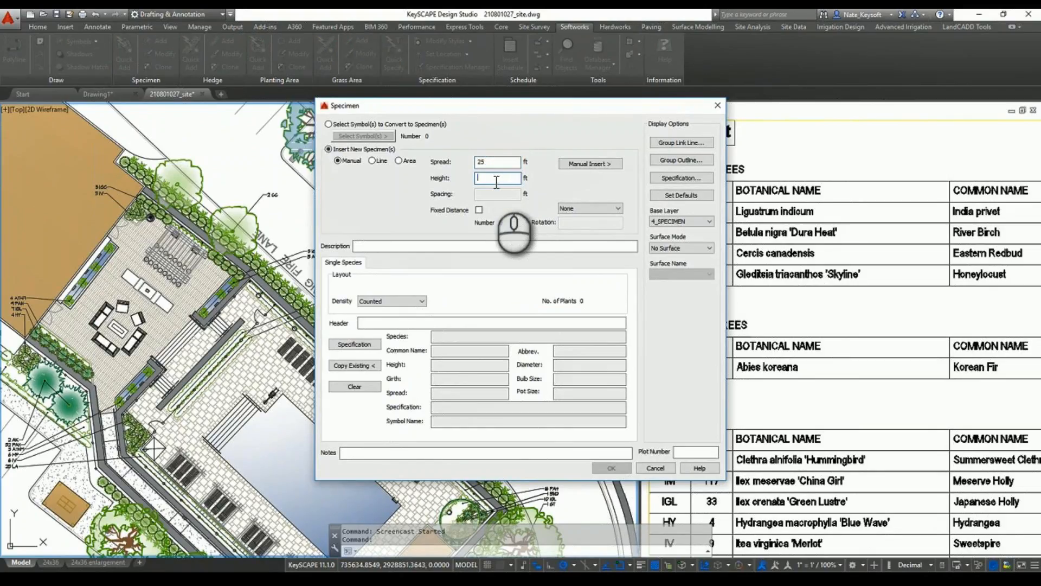
text(35)
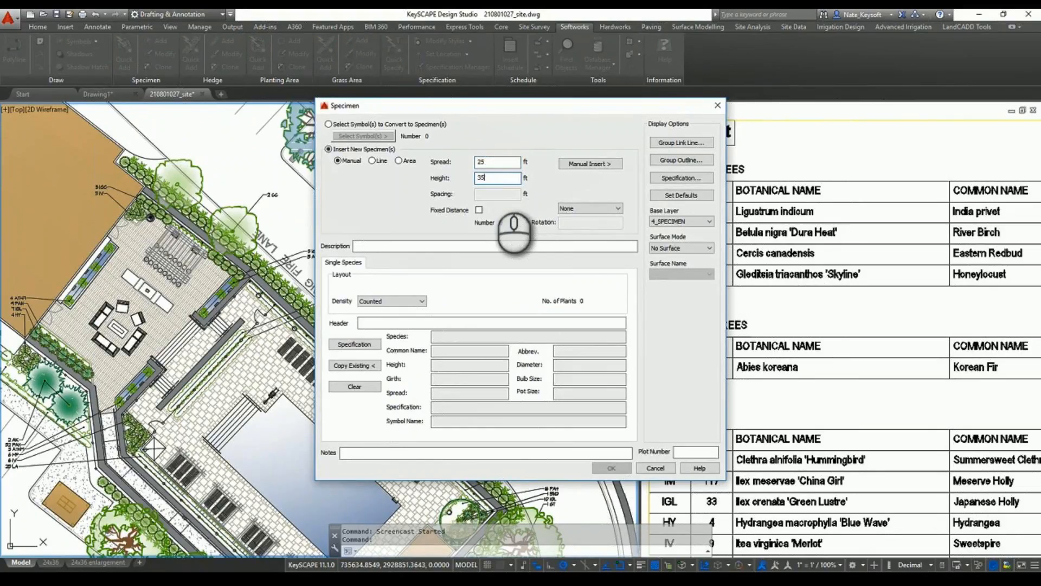
Specify the tree species ACER CAMPESTRE for the specimen, with the abbreviation ACCA.
click(363, 348)
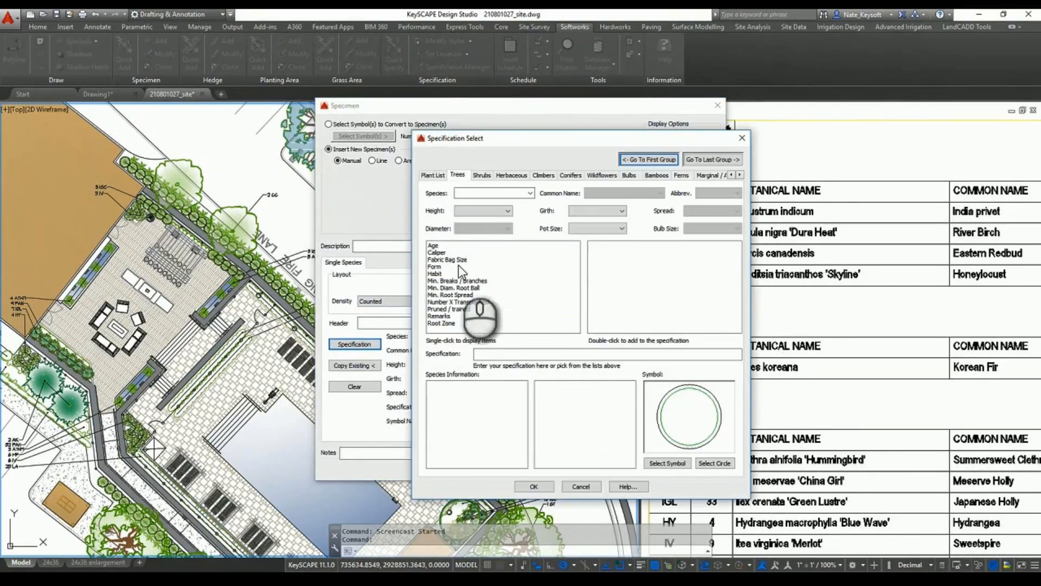
click(432, 176)
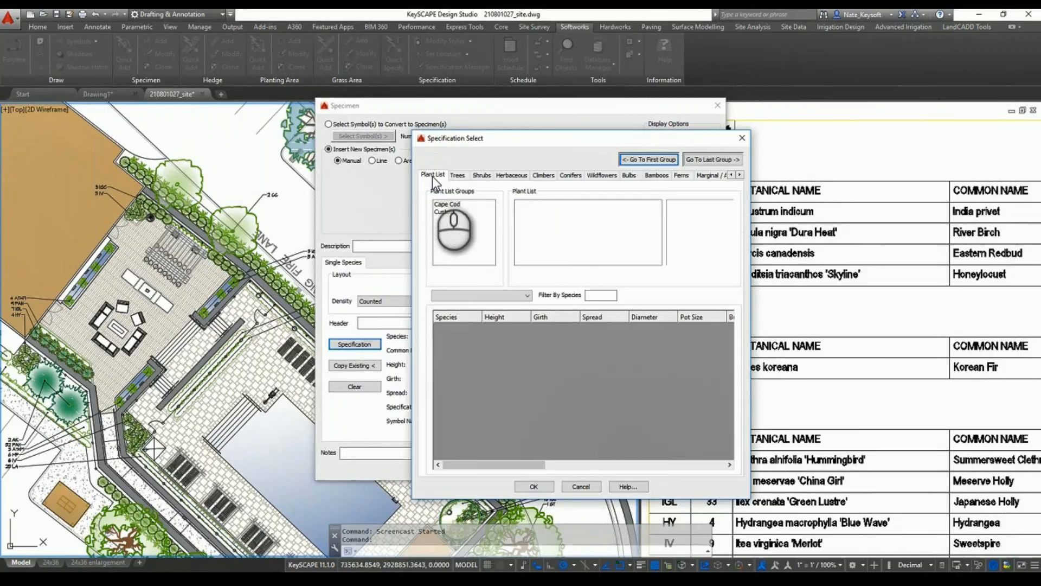
click(458, 174)
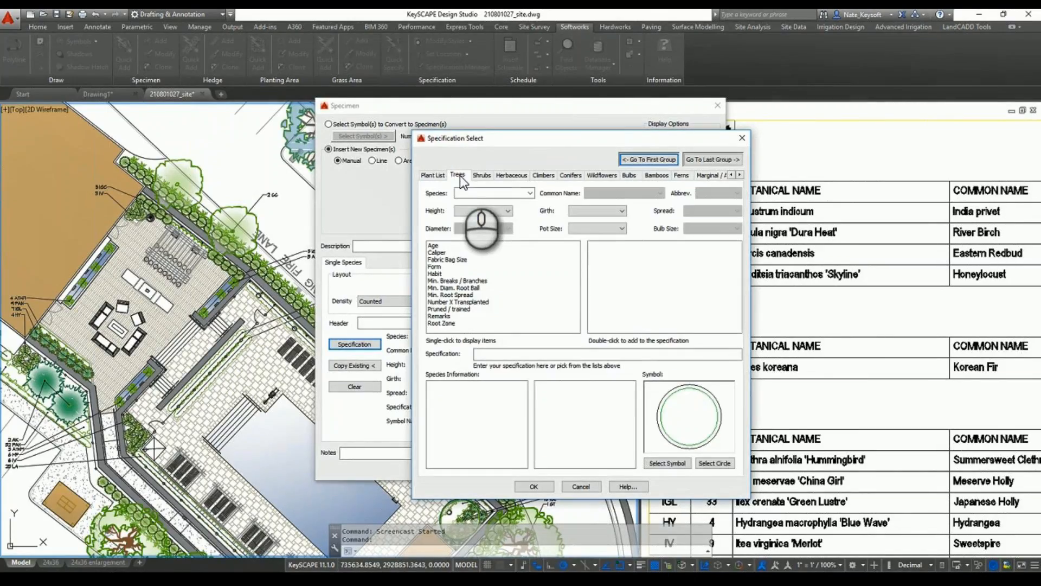
click(529, 193)
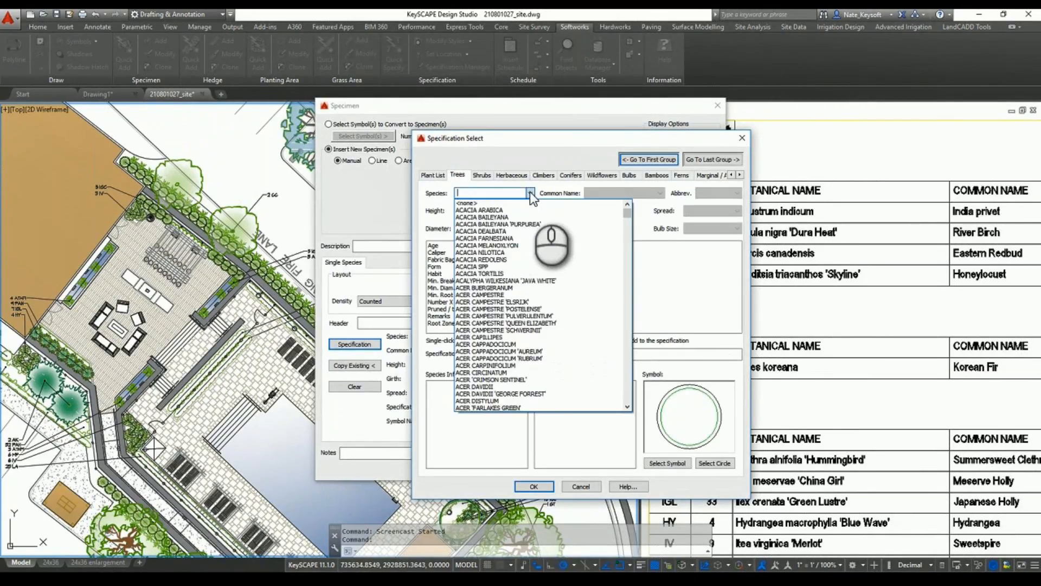
click(503, 295)
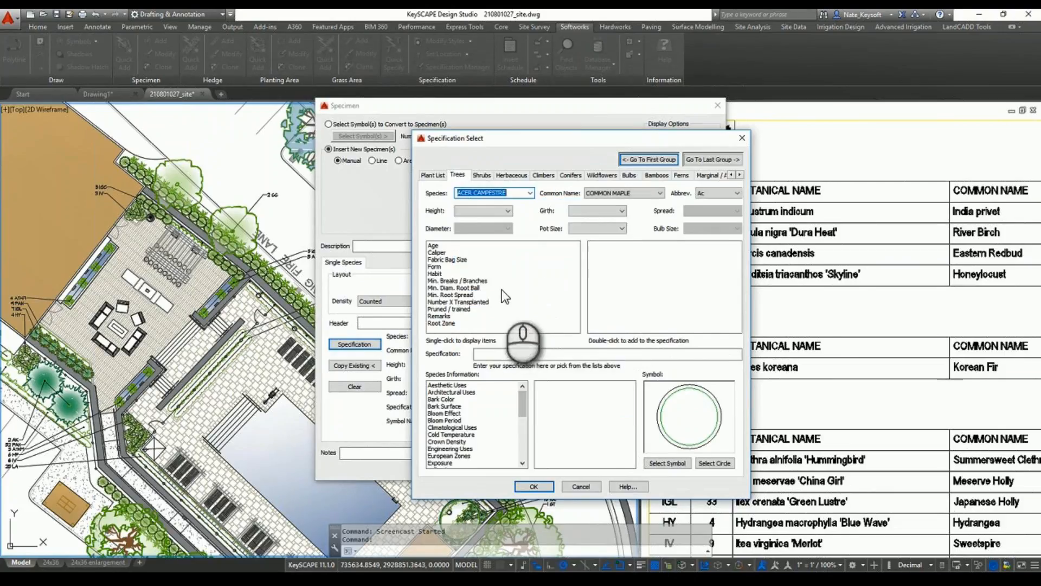
click(737, 194)
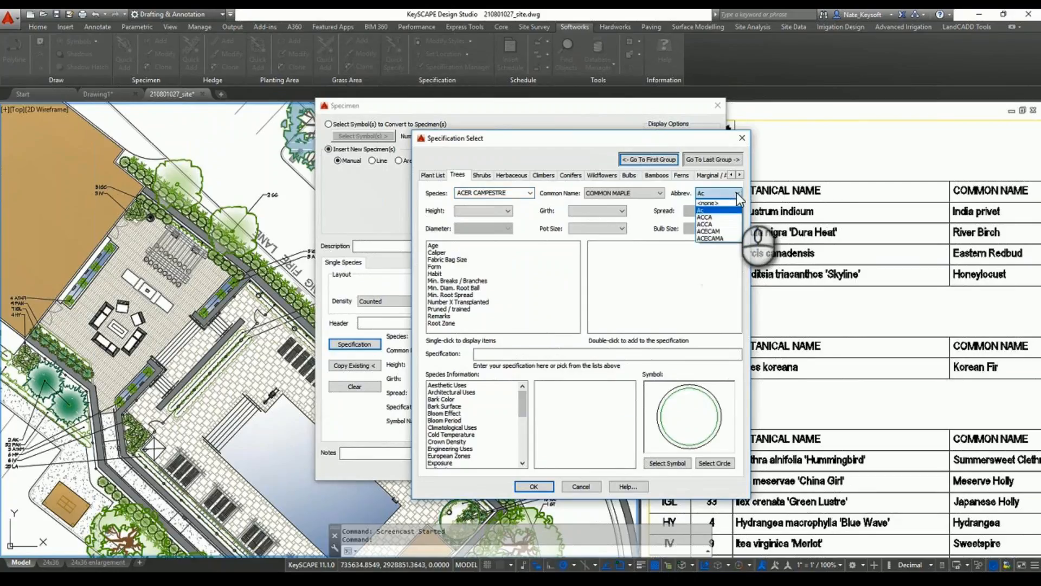
click(718, 218)
Set the tree specification's height to 10 to 12 ft and its girth to 3 IN.
click(502, 212)
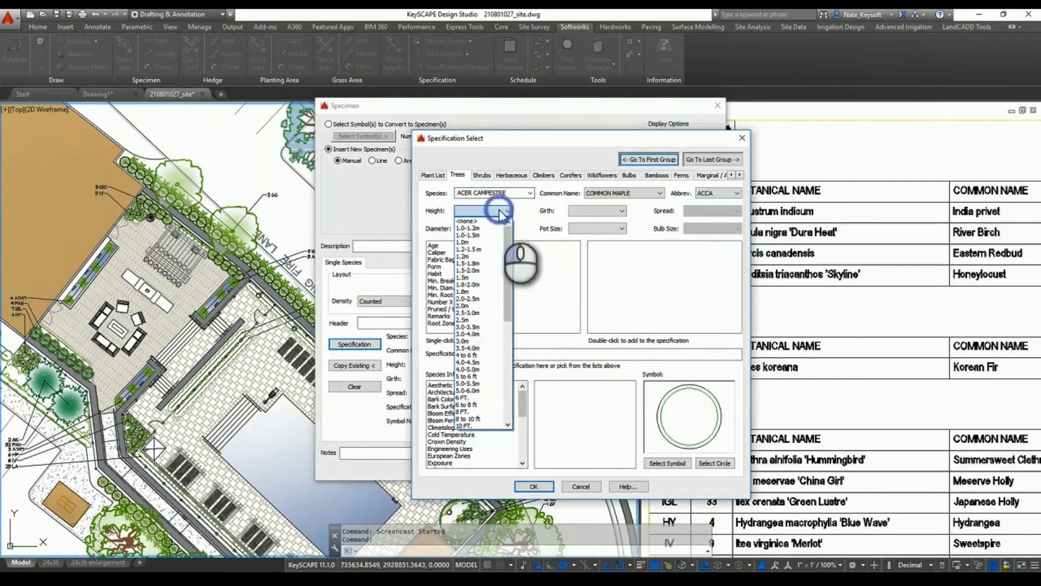
scroll(480, 347, down, 3)
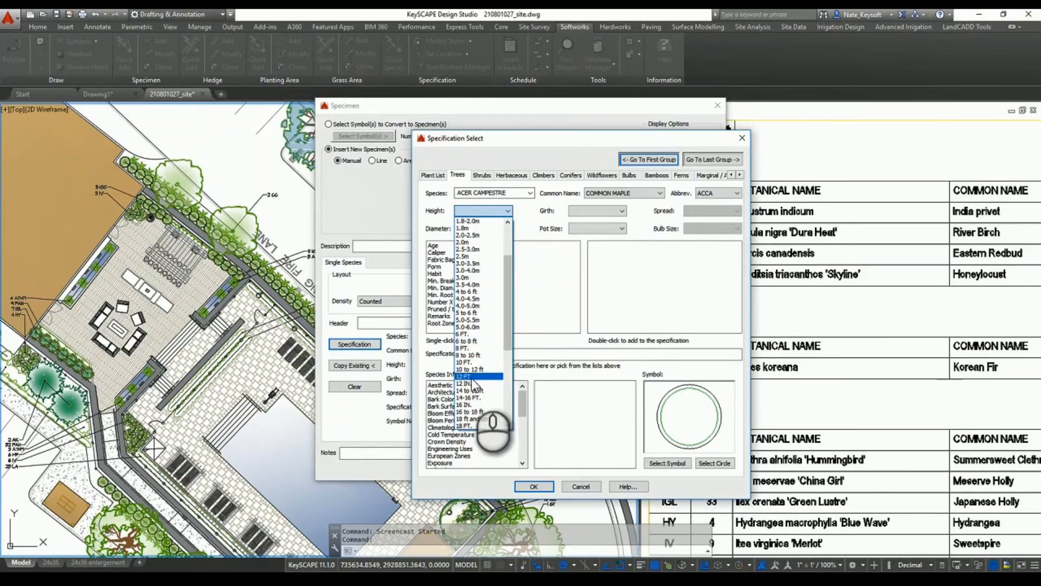
click(470, 369)
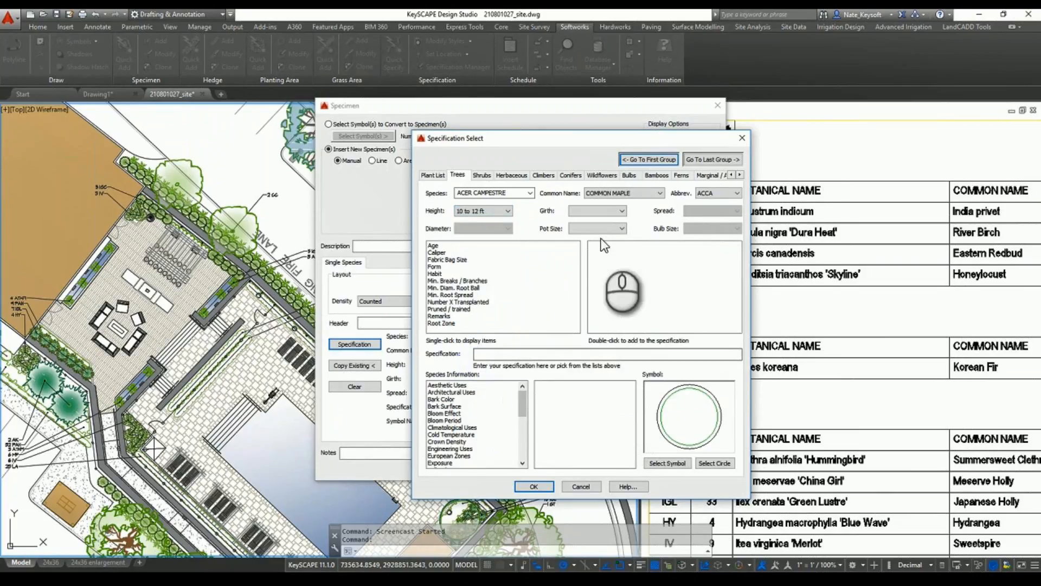
click(603, 211)
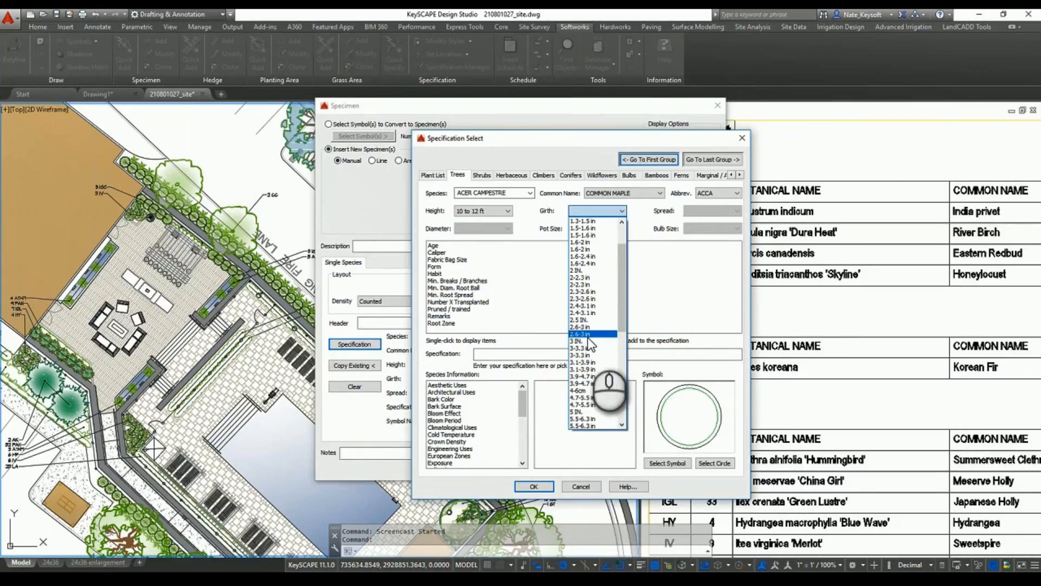
scroll(592, 352, down, 3)
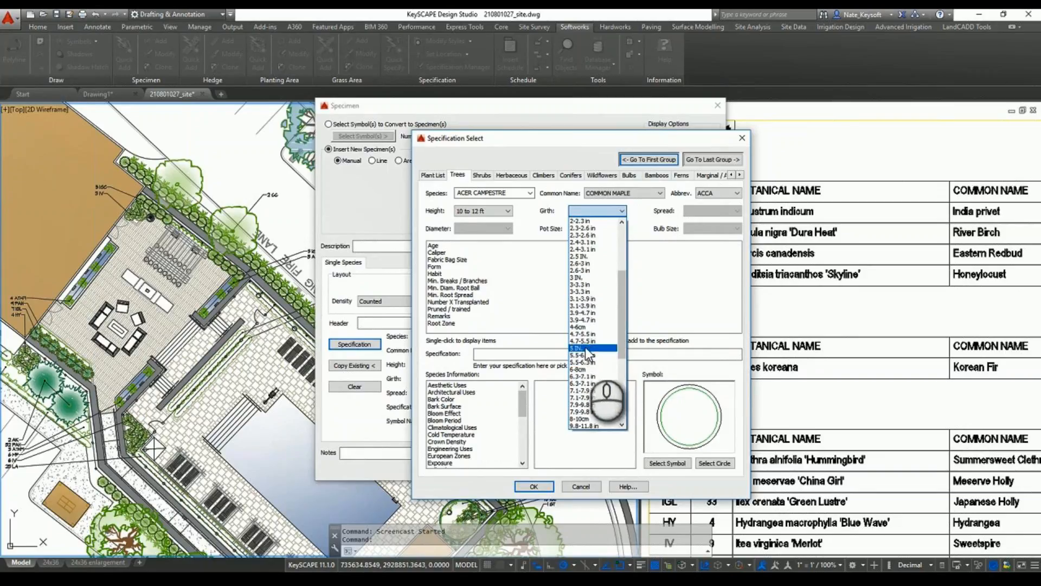
scroll(590, 363, up, 5)
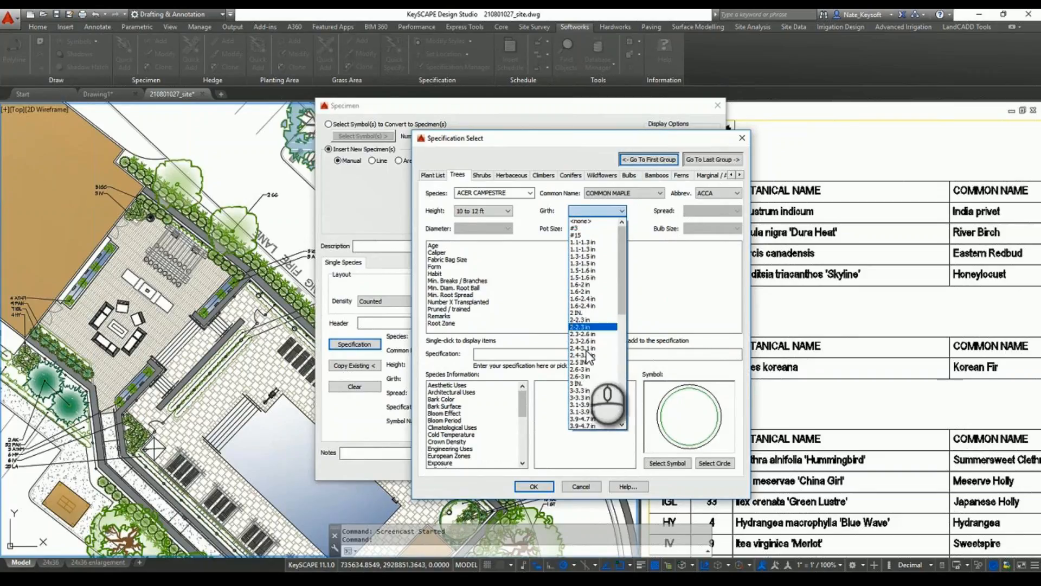
click(583, 383)
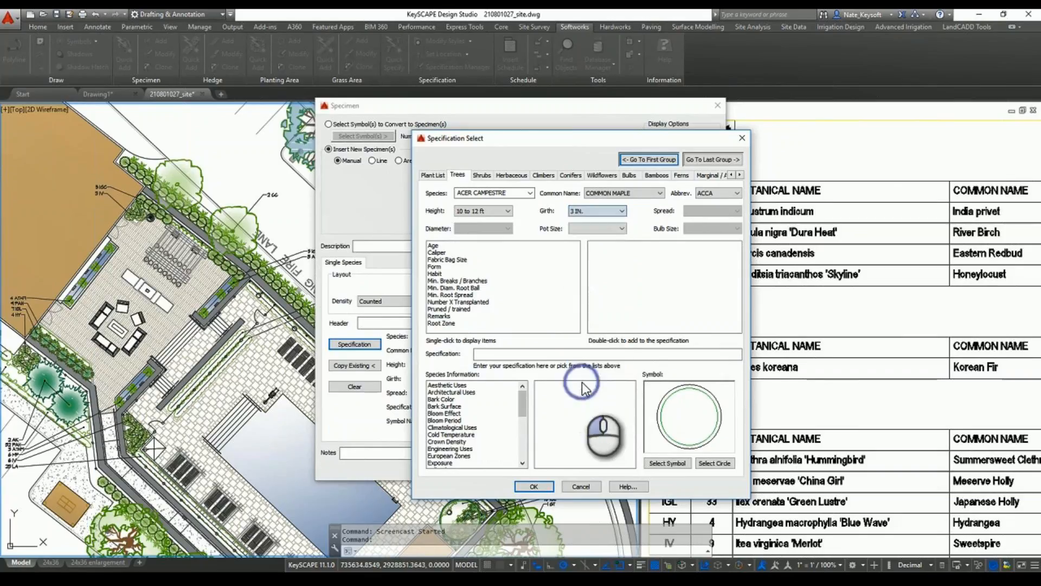
Assign the filled plan tree symbol kpltre64F, with brown branches in a green outline, and accept the specification.
click(661, 465)
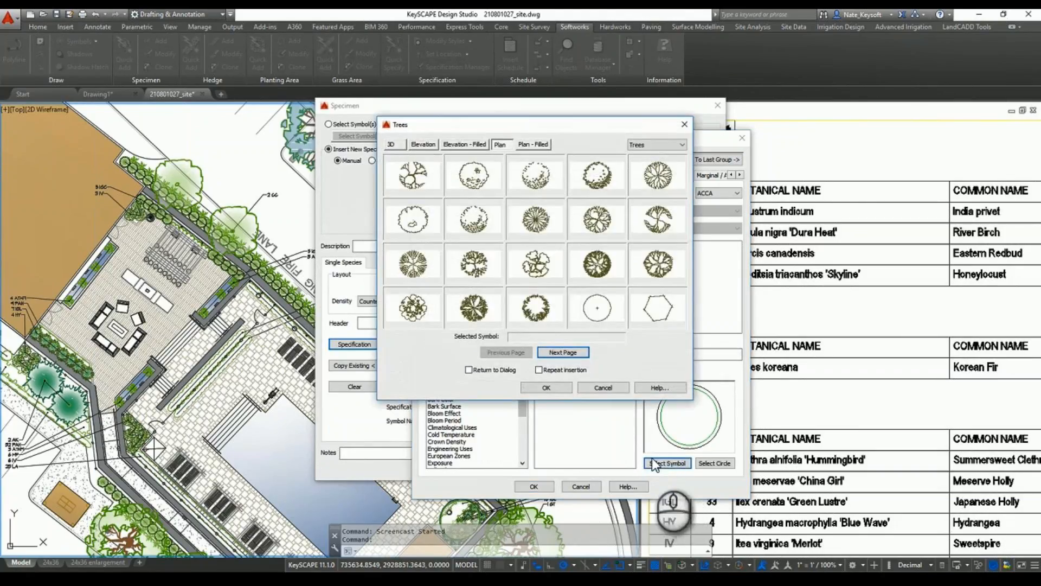
click(534, 144)
click(567, 349)
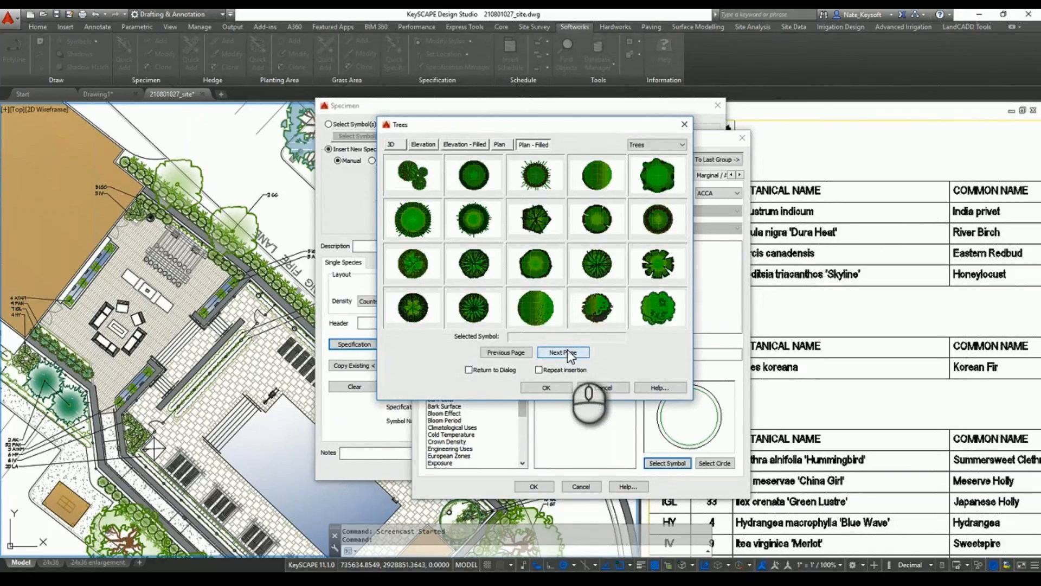
click(567, 351)
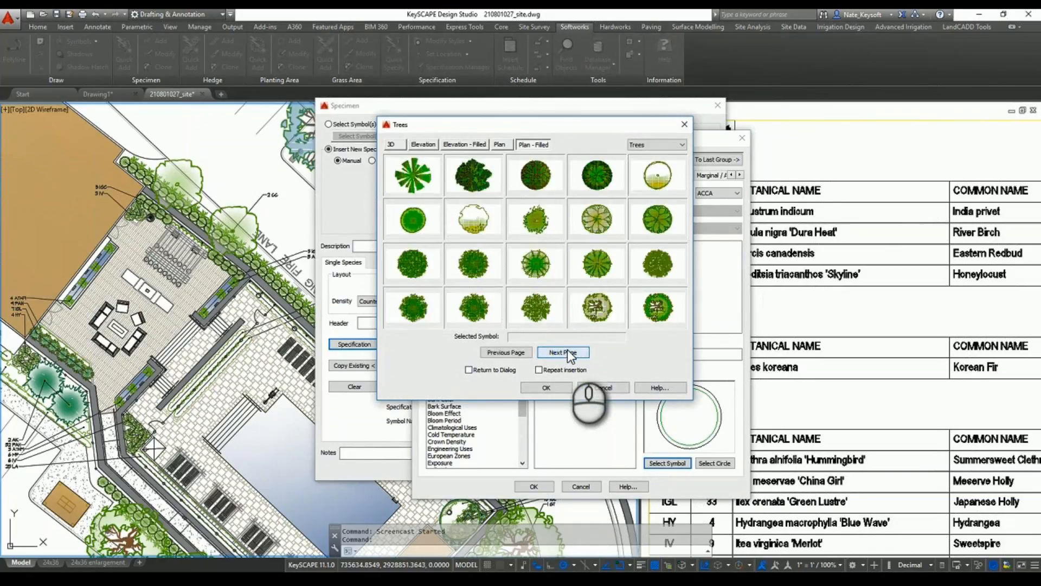
double_click(597, 308)
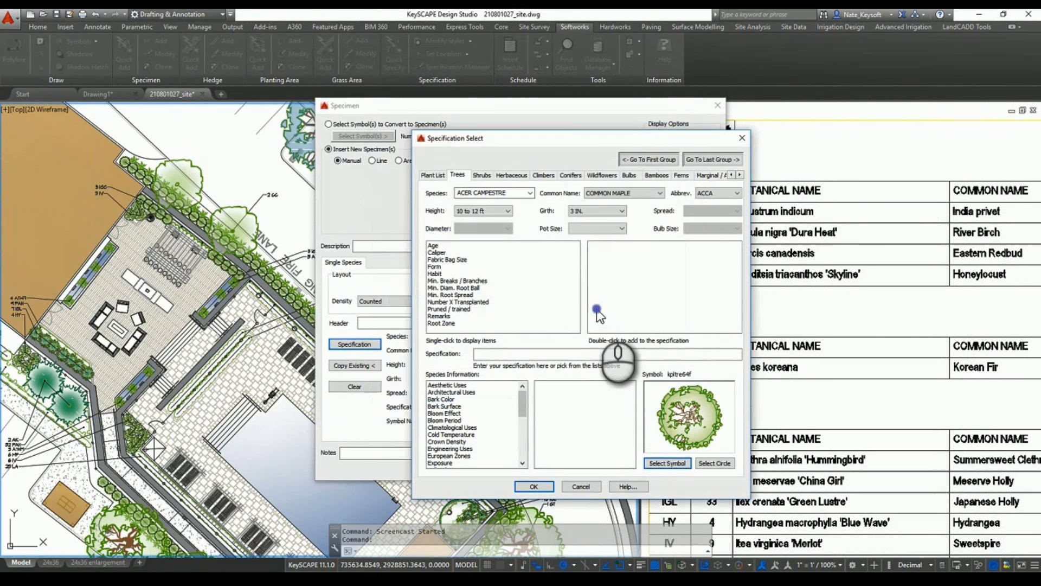
click(534, 486)
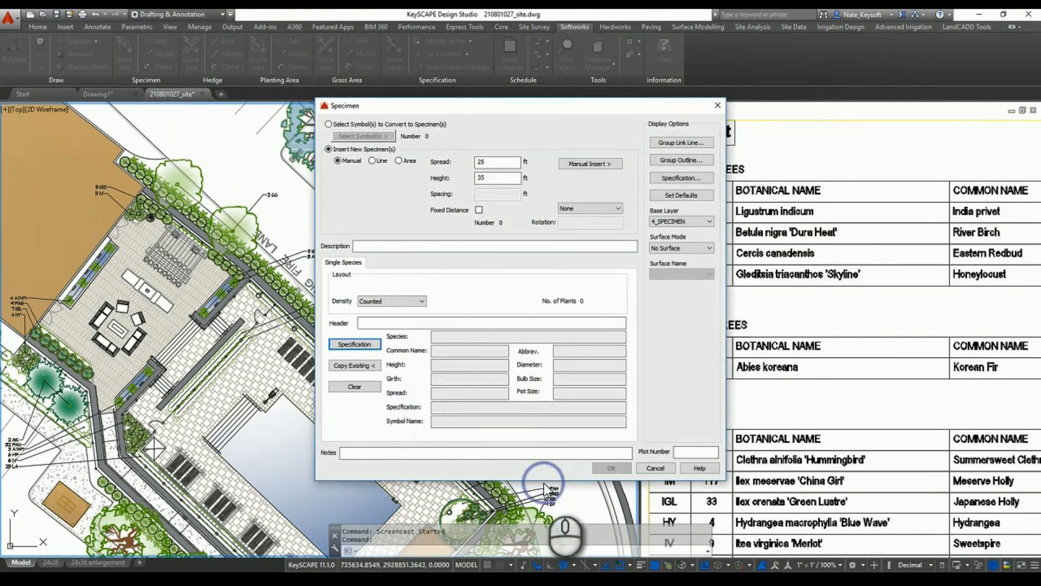
Insert three maple specimens in a diagonal row along the No Parking Fire Lane and accept the specimen group.
click(590, 164)
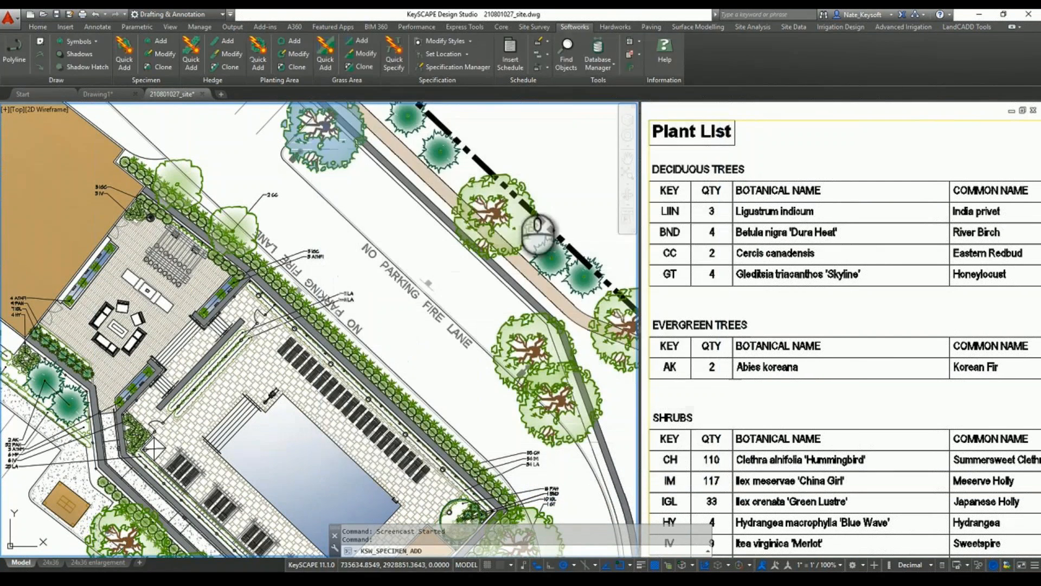
scroll(373, 222, up, 2)
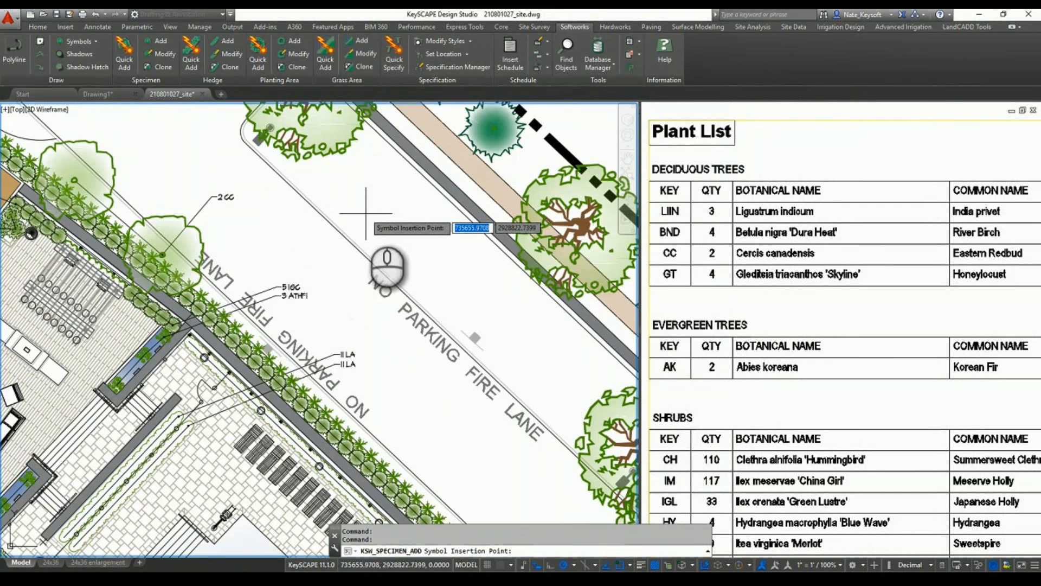
click(366, 213)
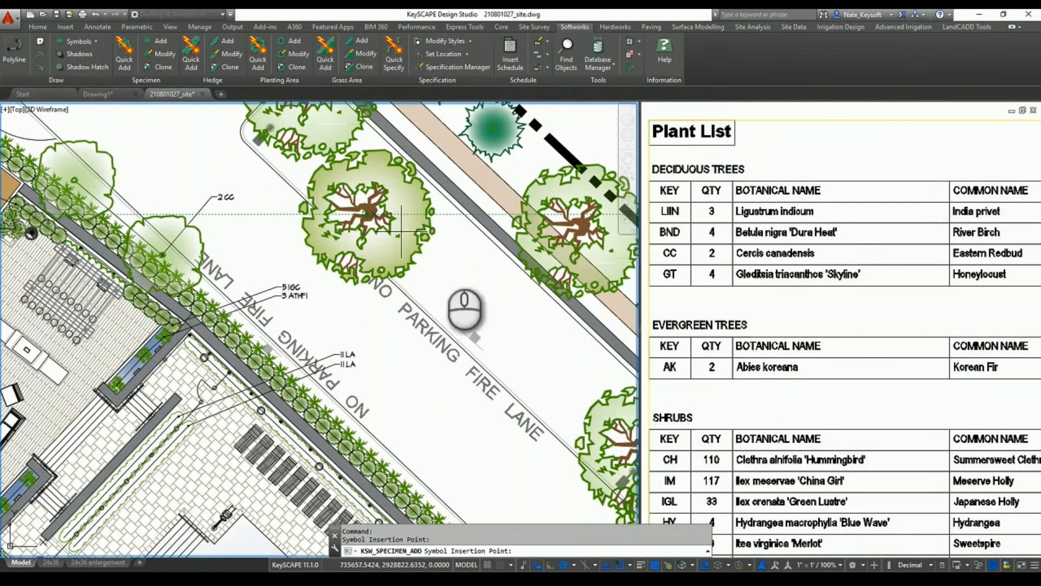
click(461, 304)
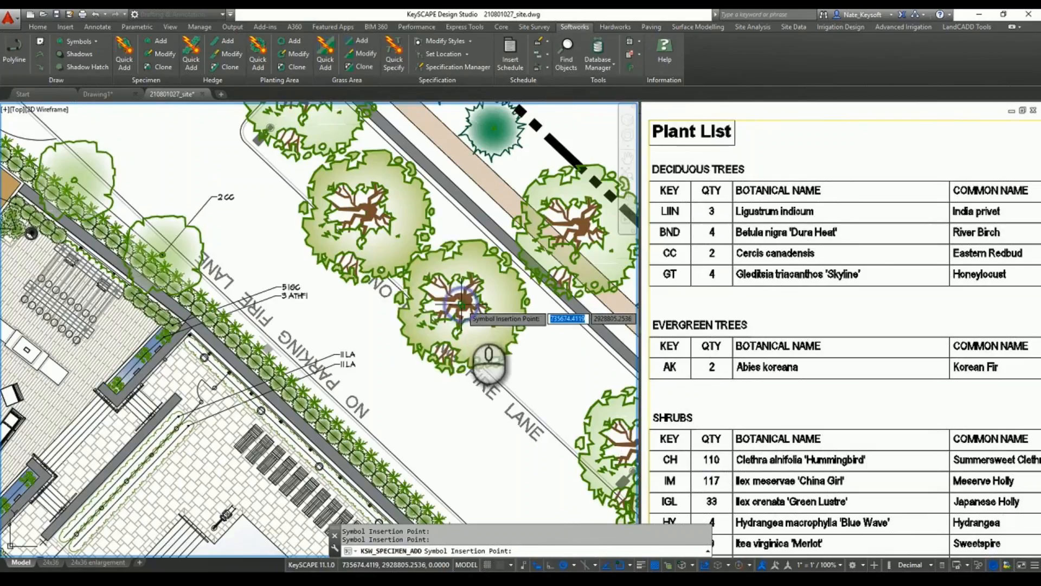
click(555, 393)
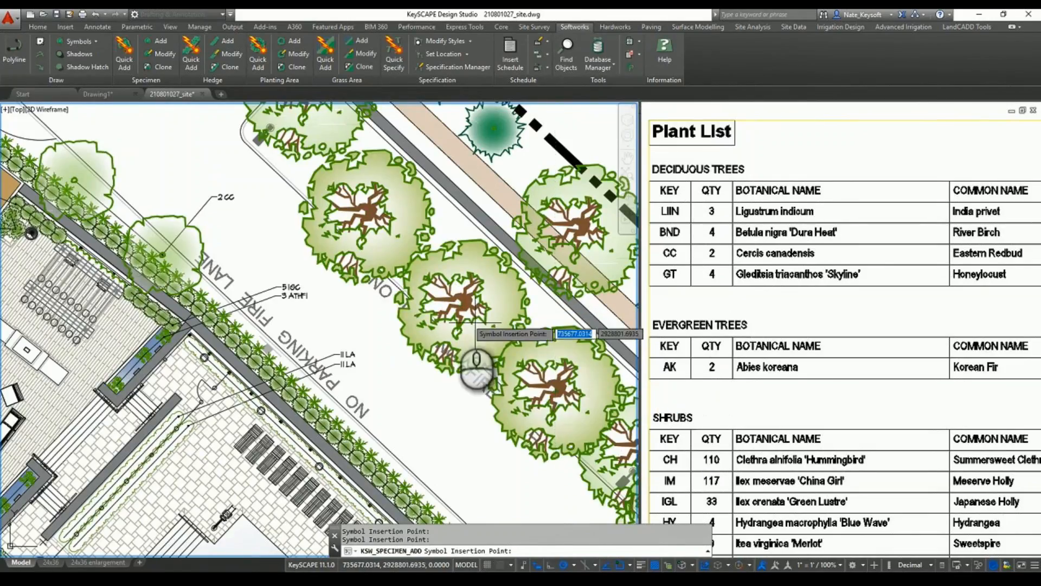
key(Return)
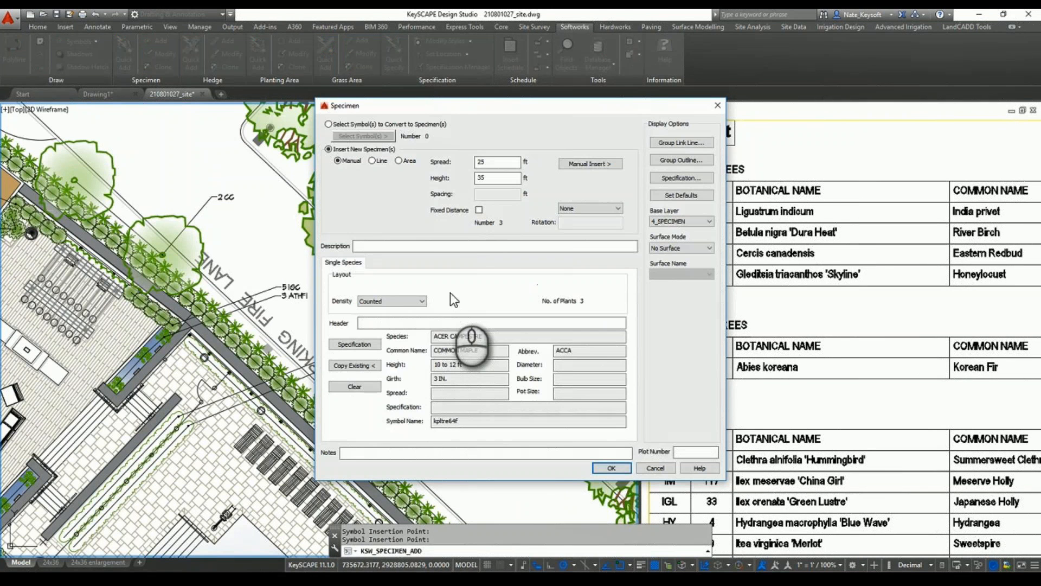
click(607, 468)
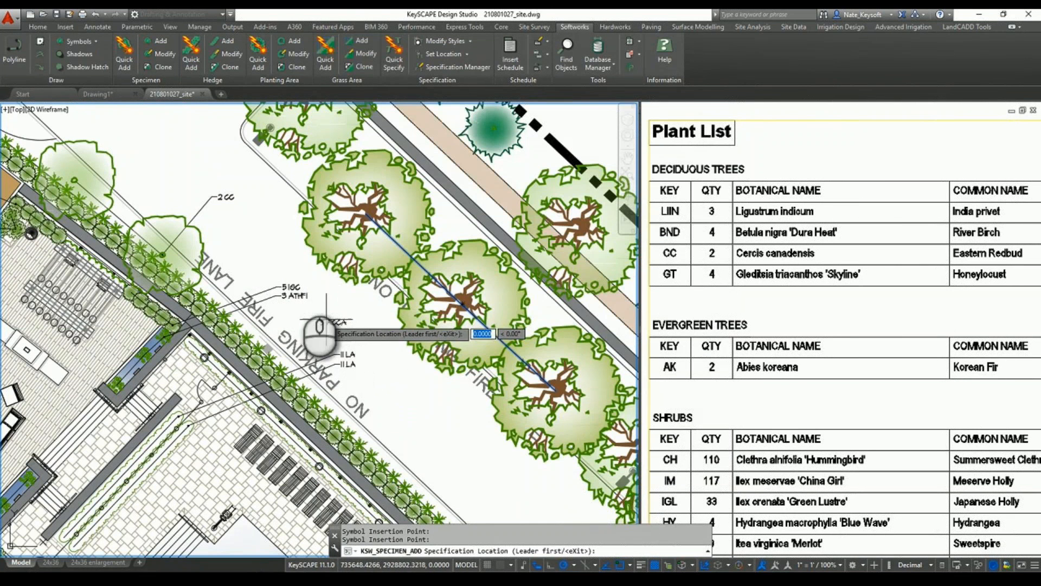
Place the 3 ACCA label just above the 5 IGC label and run its leader from the first maple's trunk.
scroll(278, 264, up, 5)
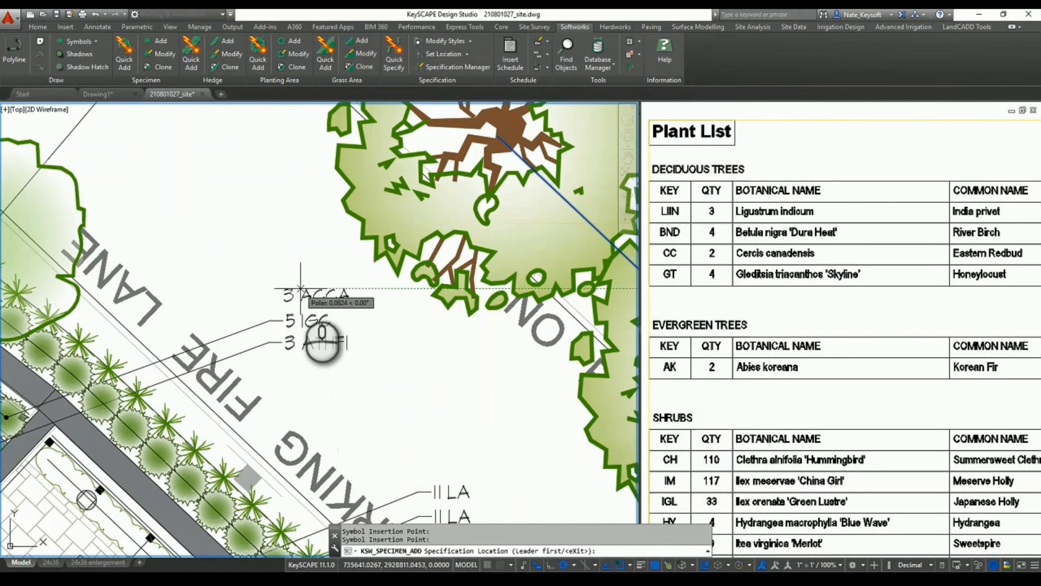
click(300, 288)
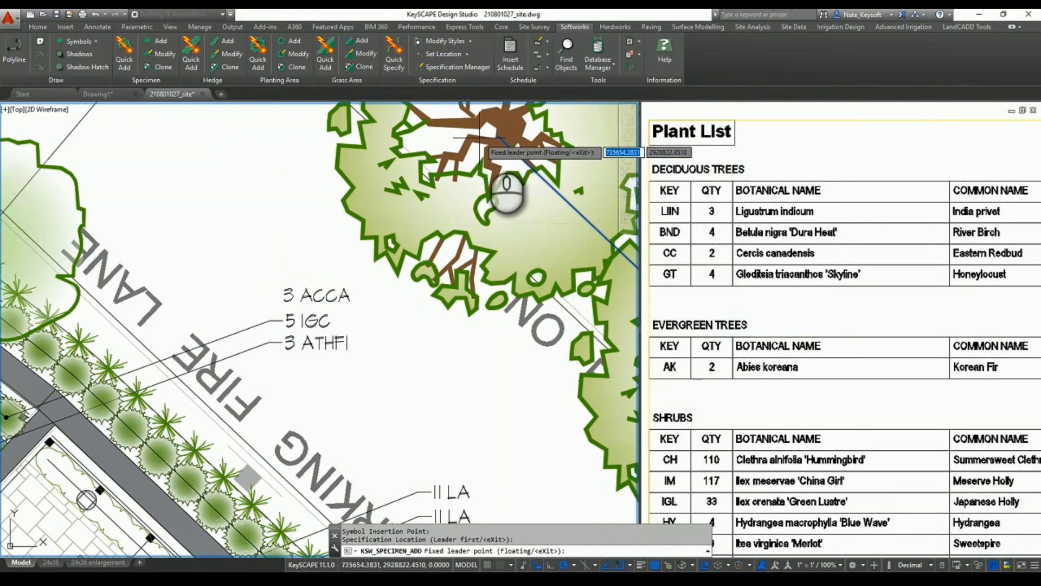
click(497, 137)
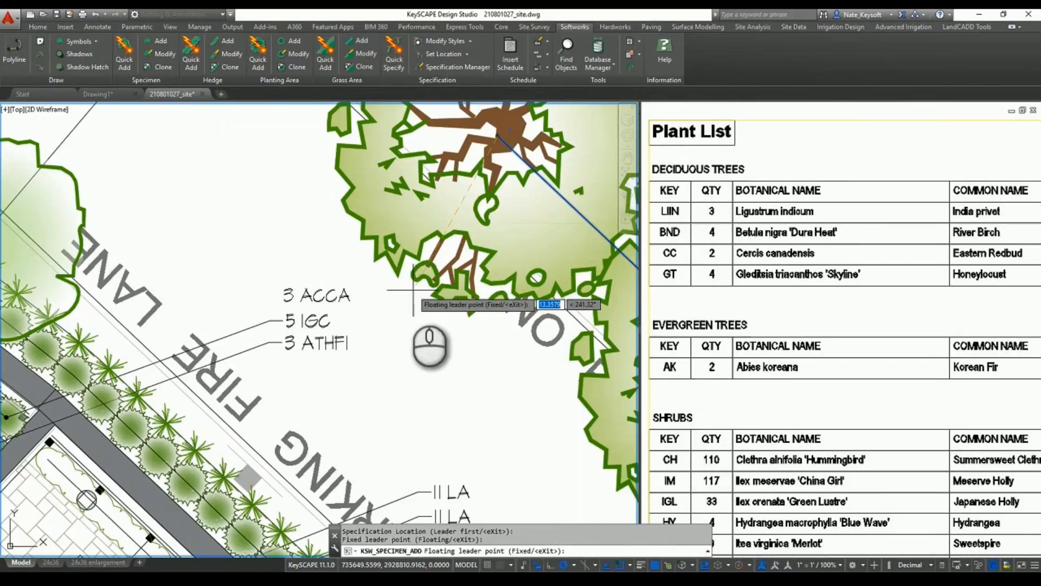
click(375, 296)
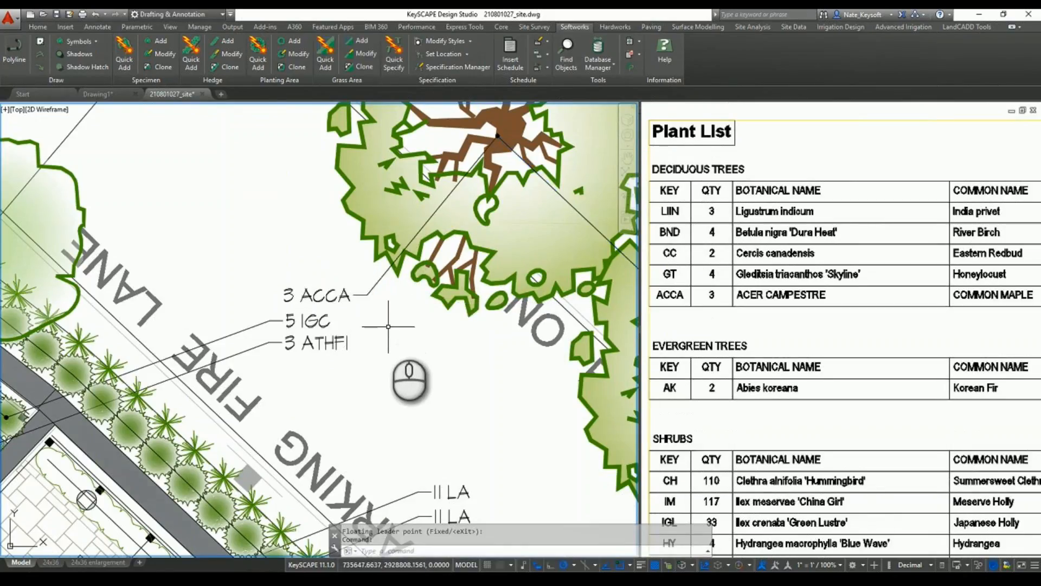
scroll(389, 326, down, 5)
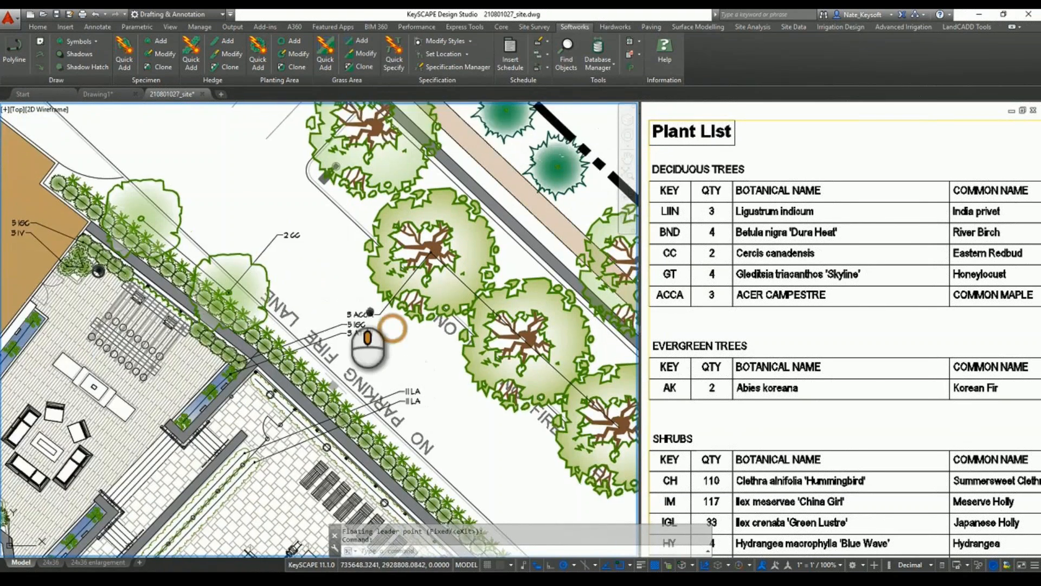
middle_drag(392, 328, 308, 277)
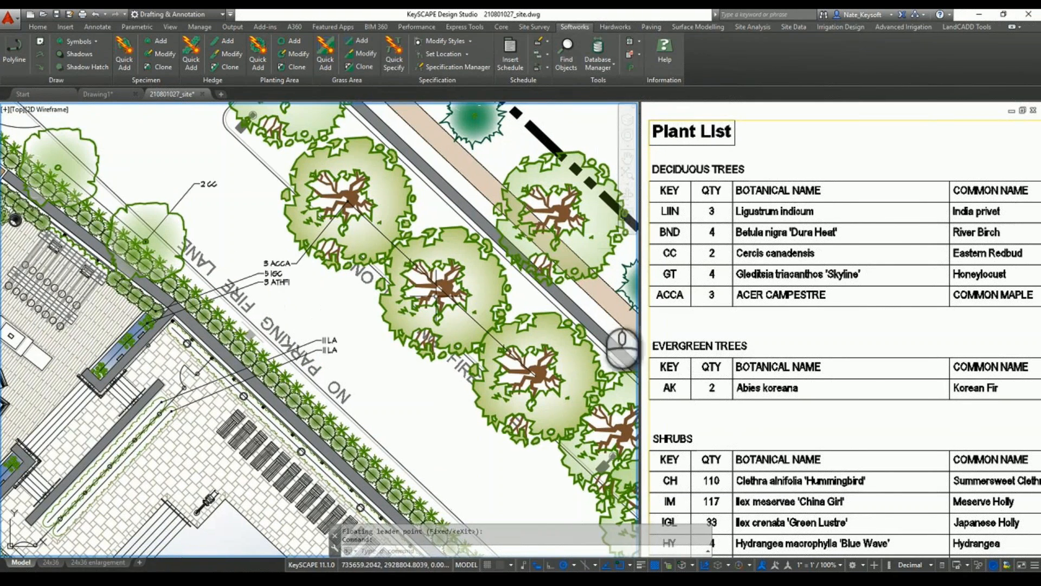
Erase the middle maple of the three-tree row along the No Parking Fire Lane.
click(790, 305)
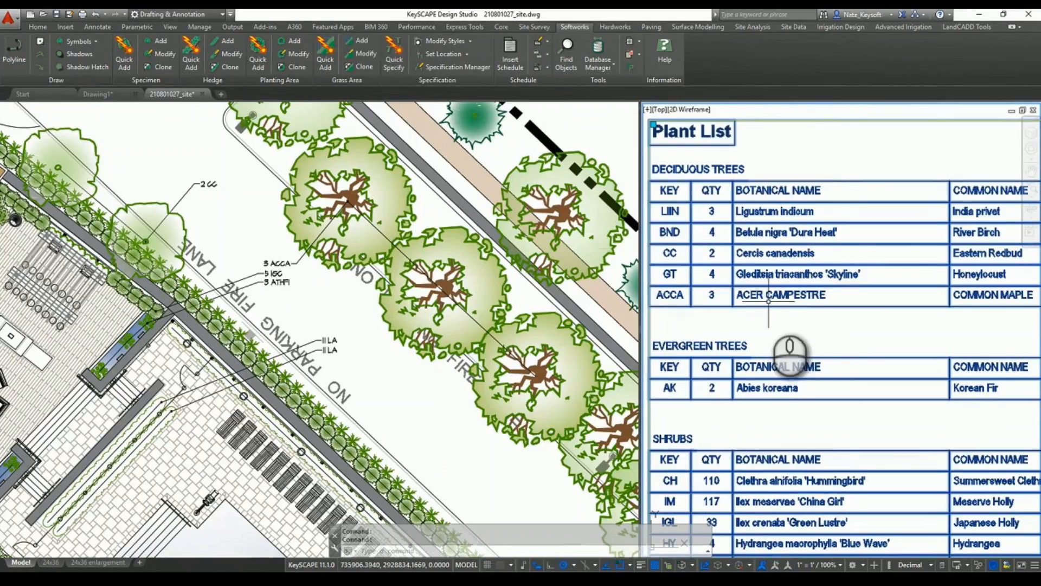
key(Escape)
click(536, 352)
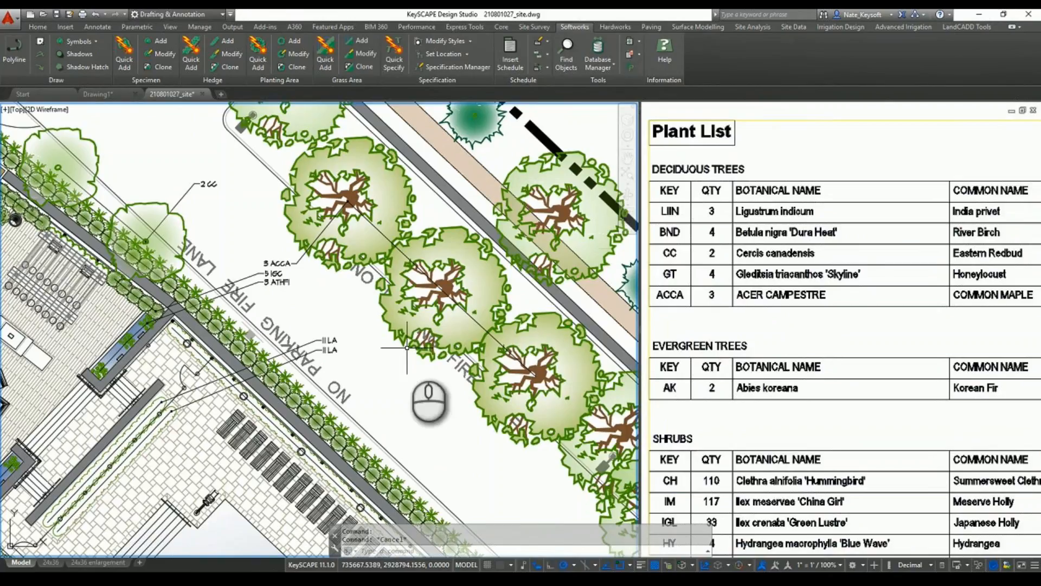
text(E)
key(Return)
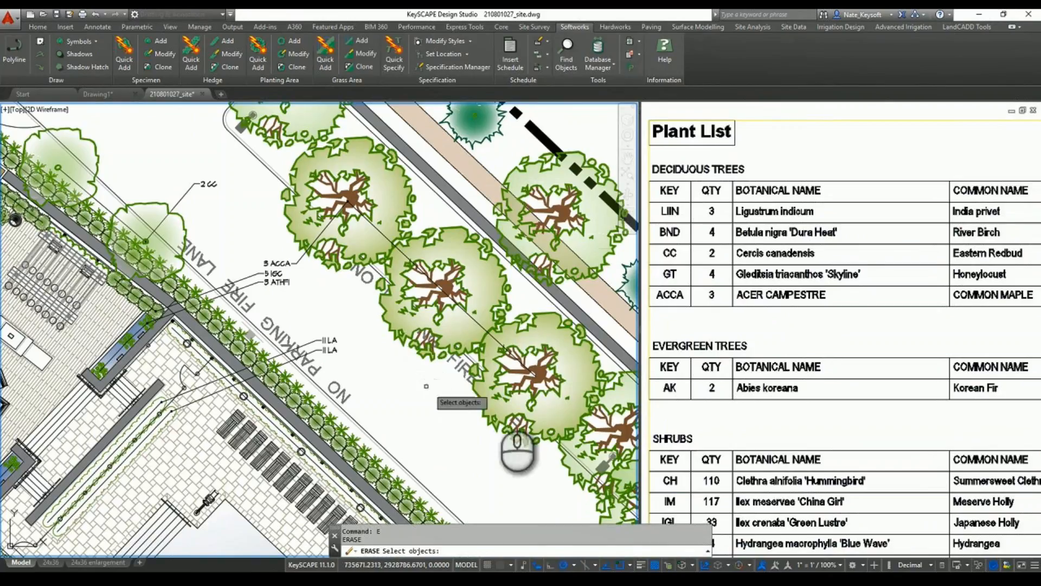
click(447, 275)
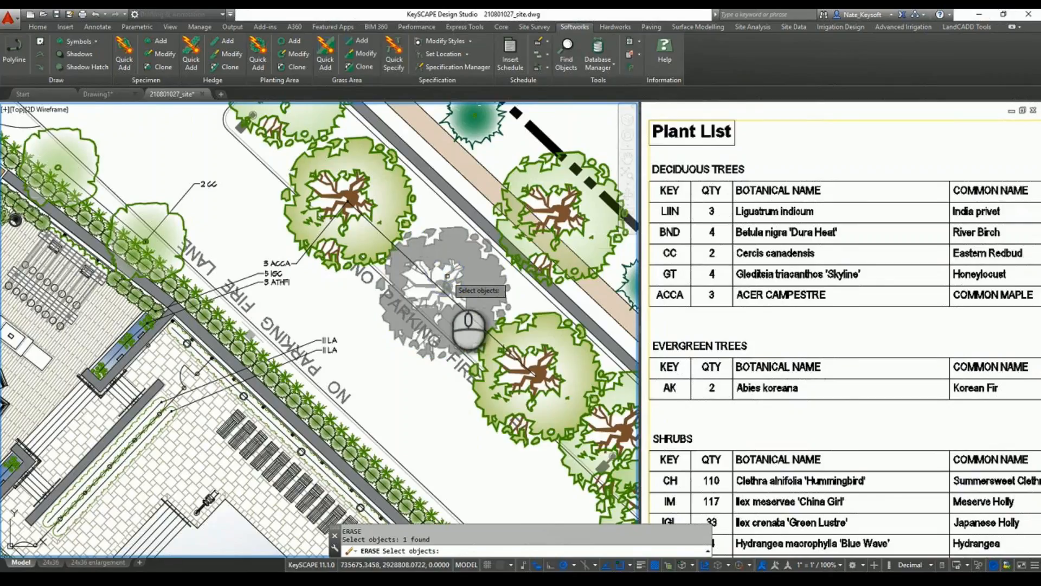
key(Return)
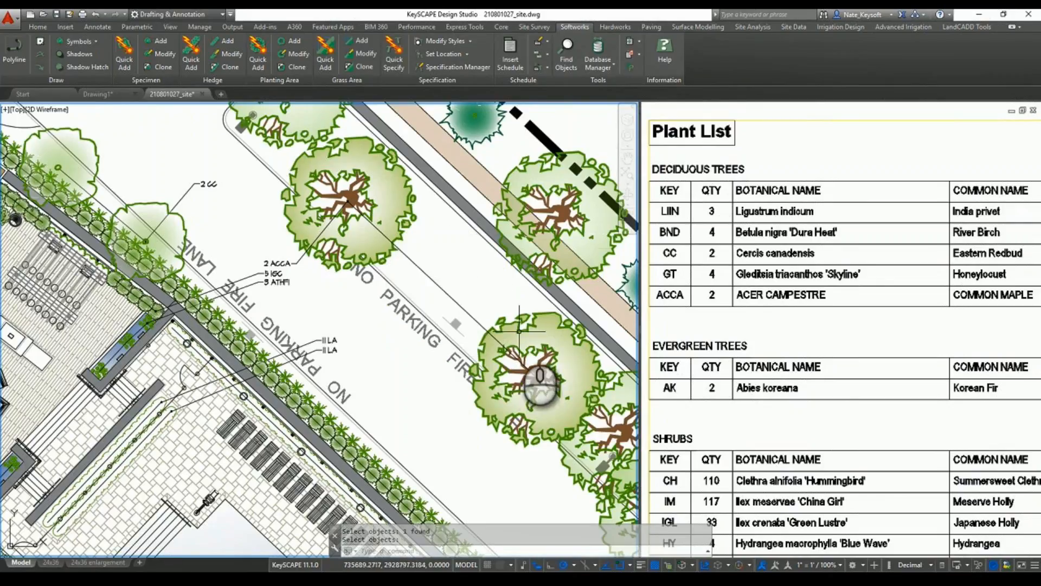
Move the lower remaining maple up beside the first one, into the gap along the fire lane.
click(521, 347)
click(536, 376)
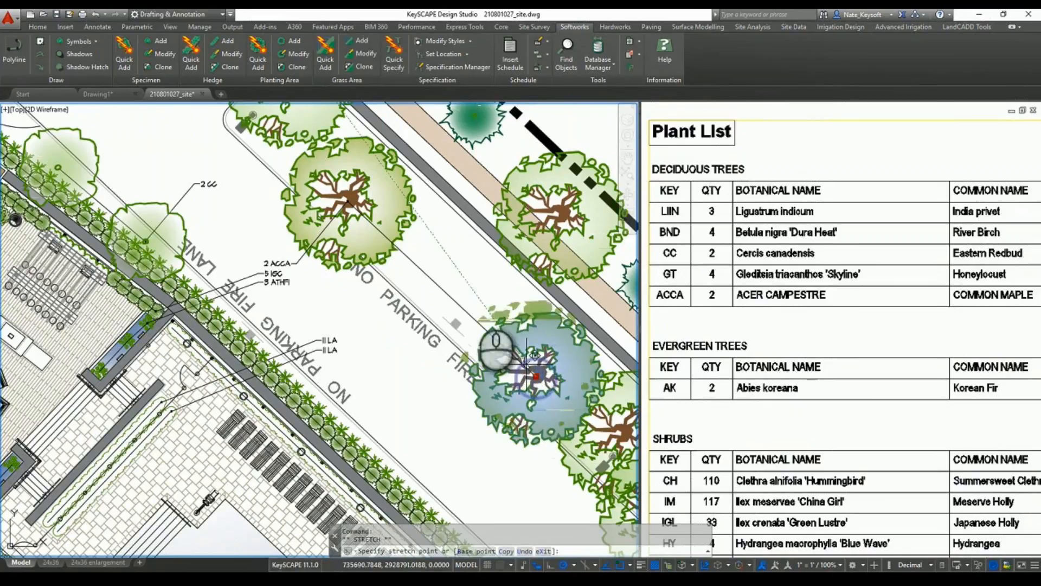
click(459, 272)
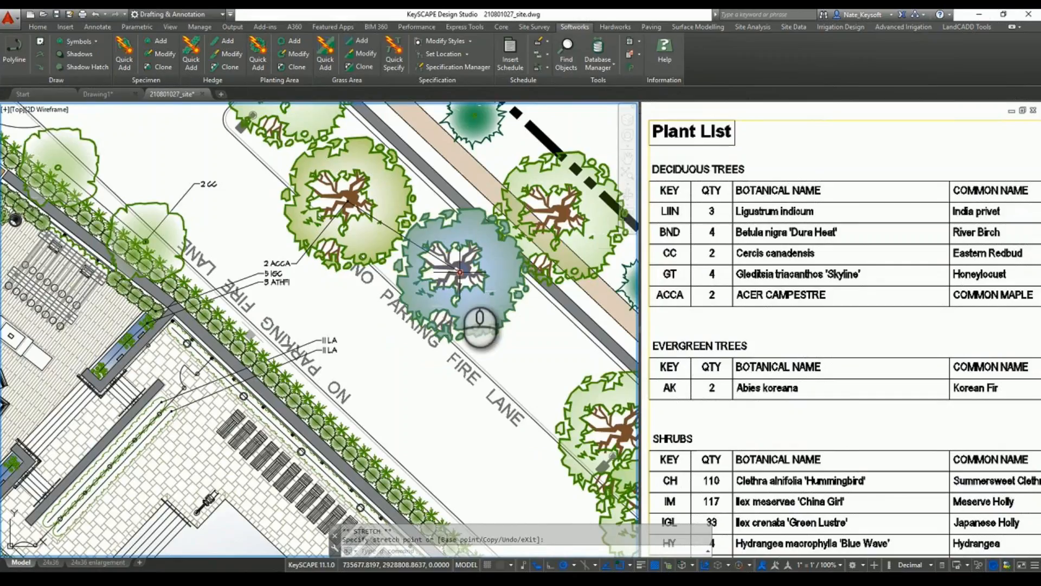
key(Escape)
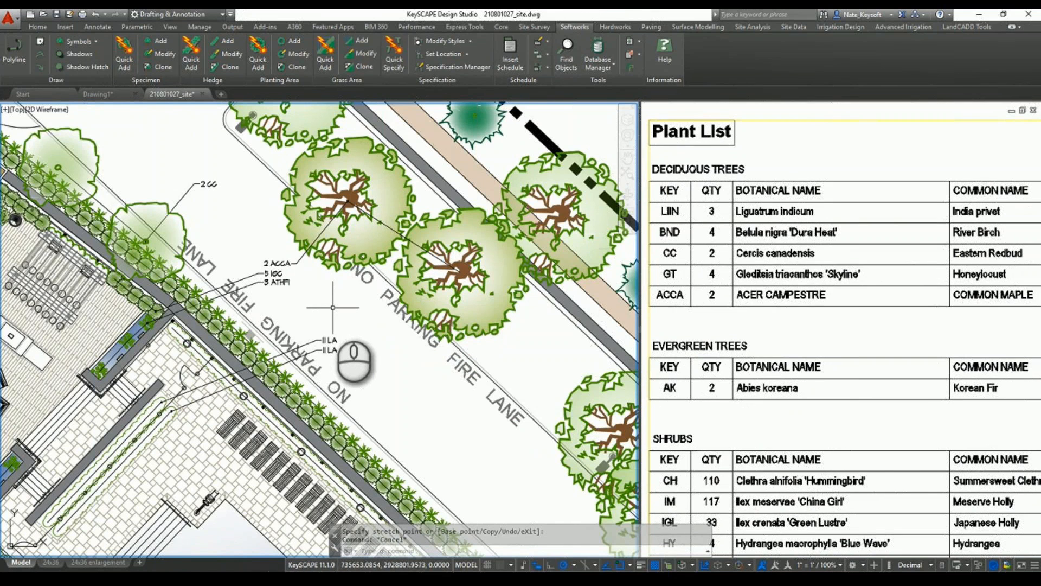
Open the Specification Manager and select the ACER CAMPESTRE specimen specification.
scroll(347, 304, down, 2)
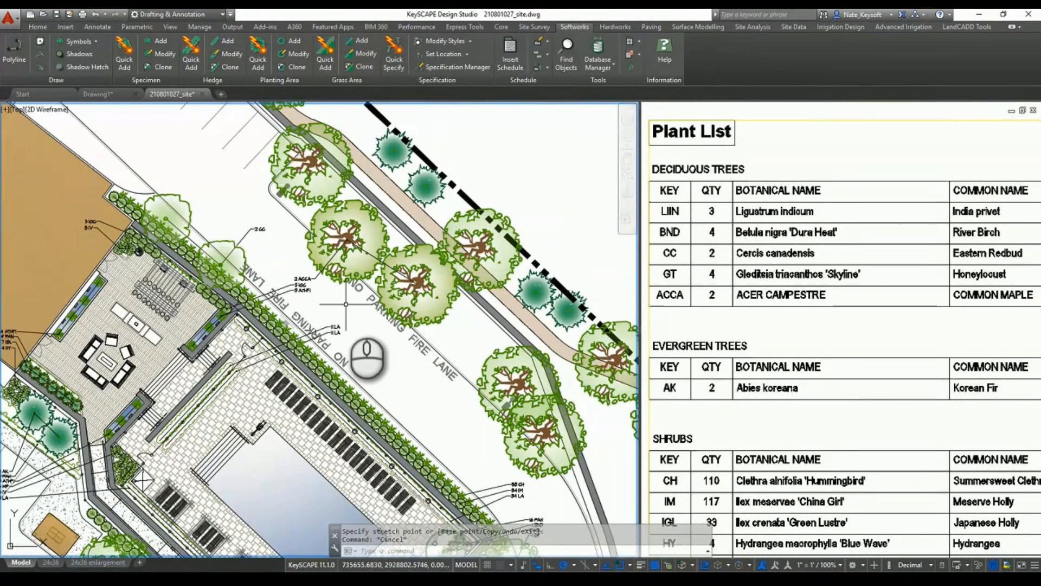
middle_drag(346, 304, 475, 265)
click(472, 67)
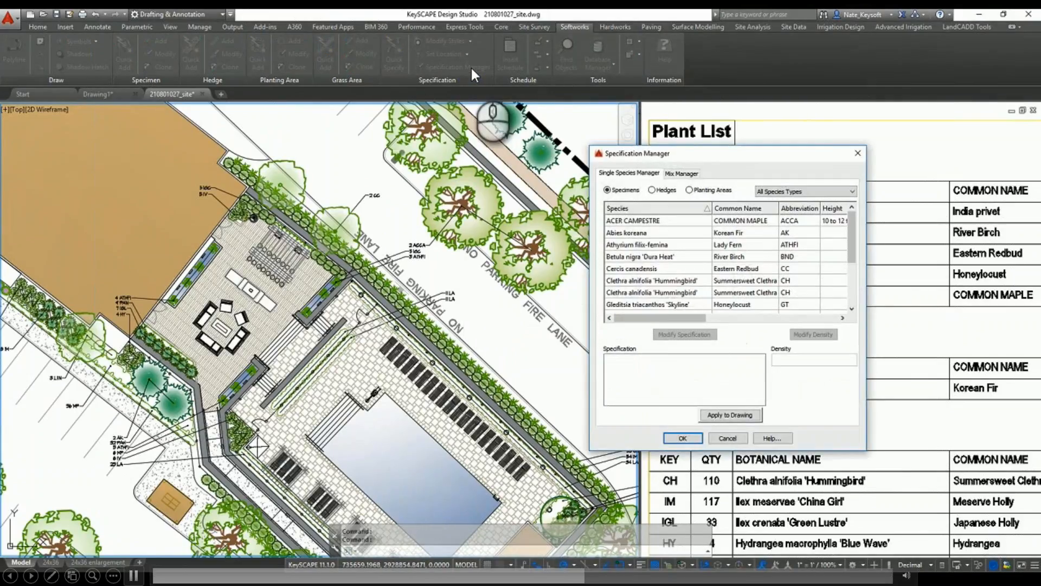
drag(675, 158, 491, 192)
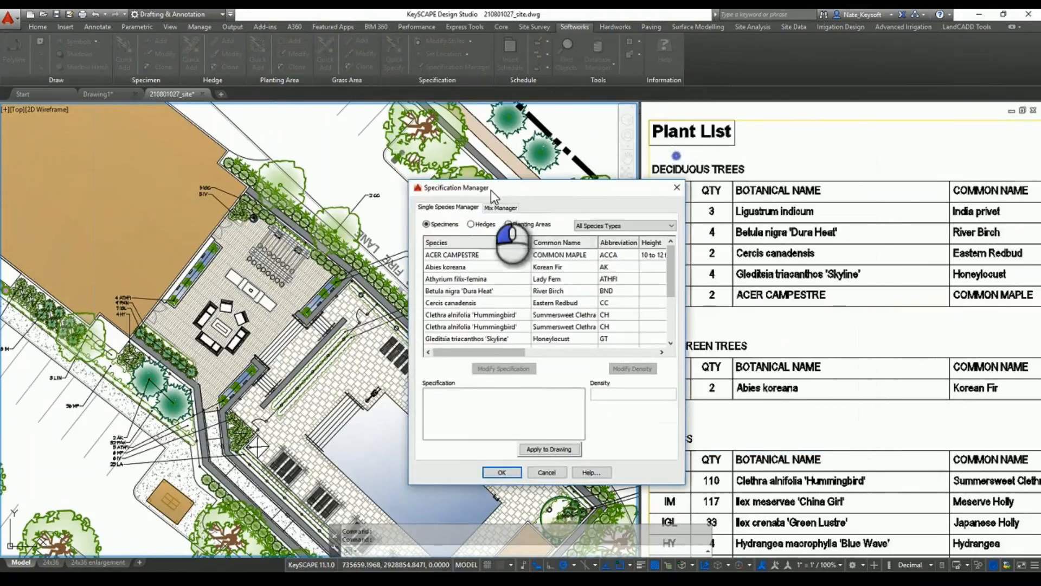
click(468, 255)
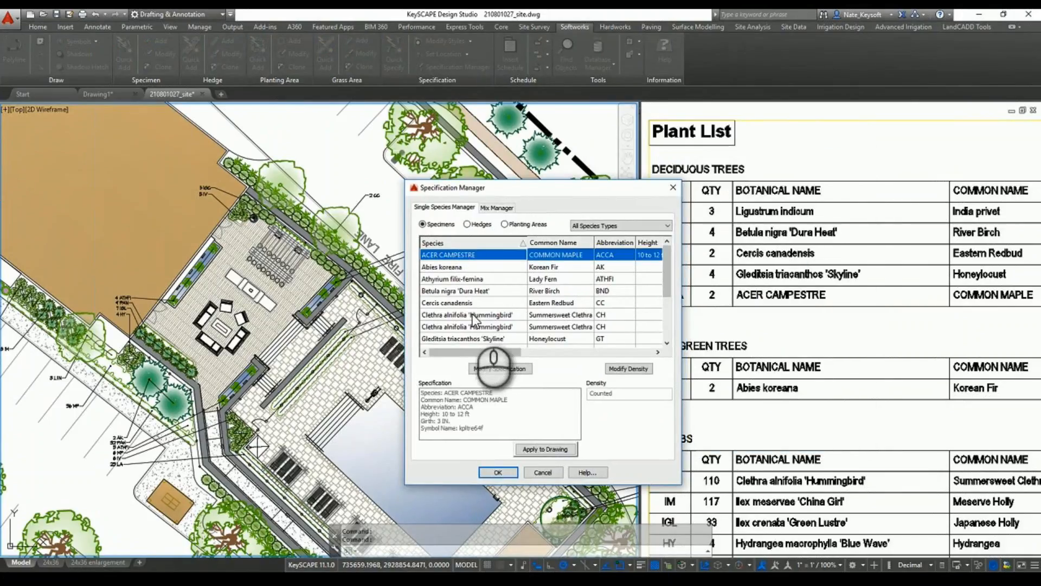
drag(582, 190, 760, 198)
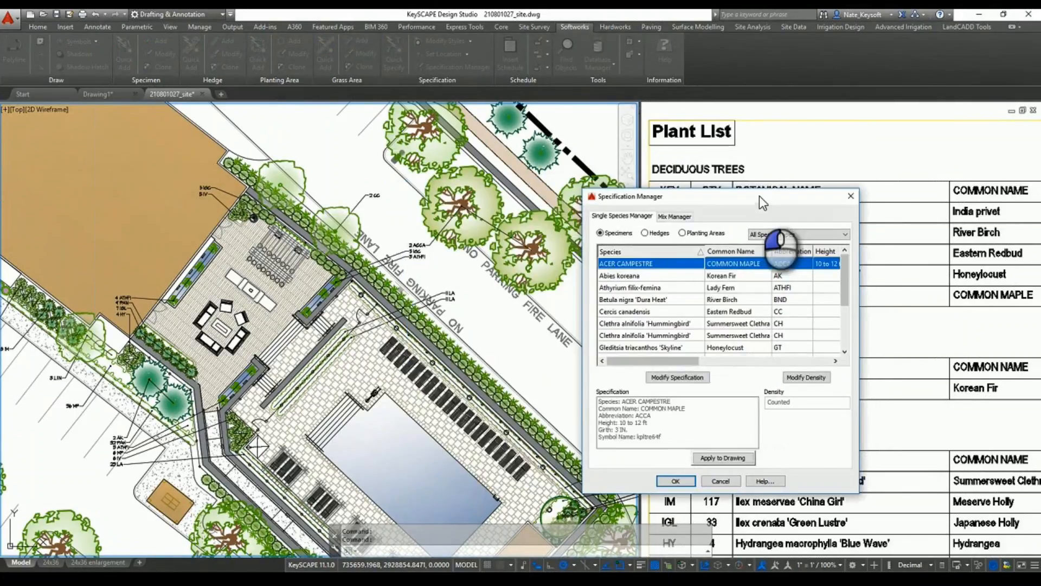
Change the selected specification's species to ACER CAMPESTRE 'QUEEN ELIZABETH'.
click(689, 377)
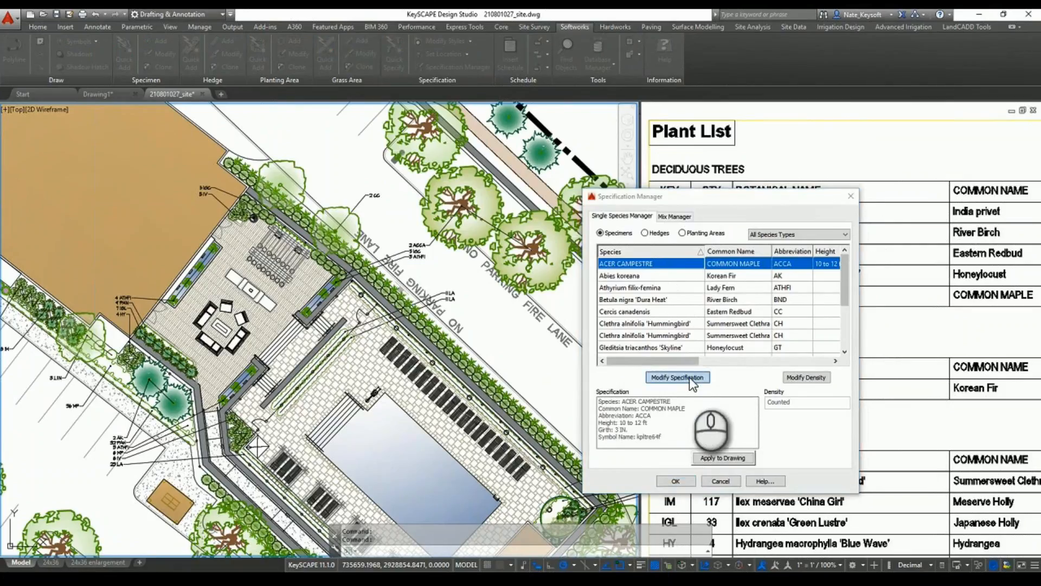
click(530, 193)
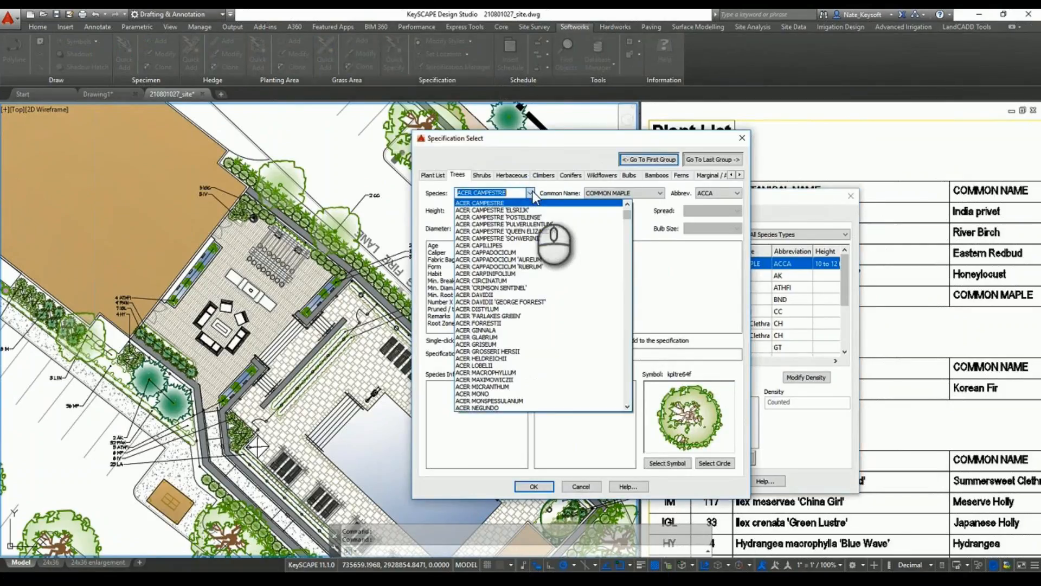
click(537, 232)
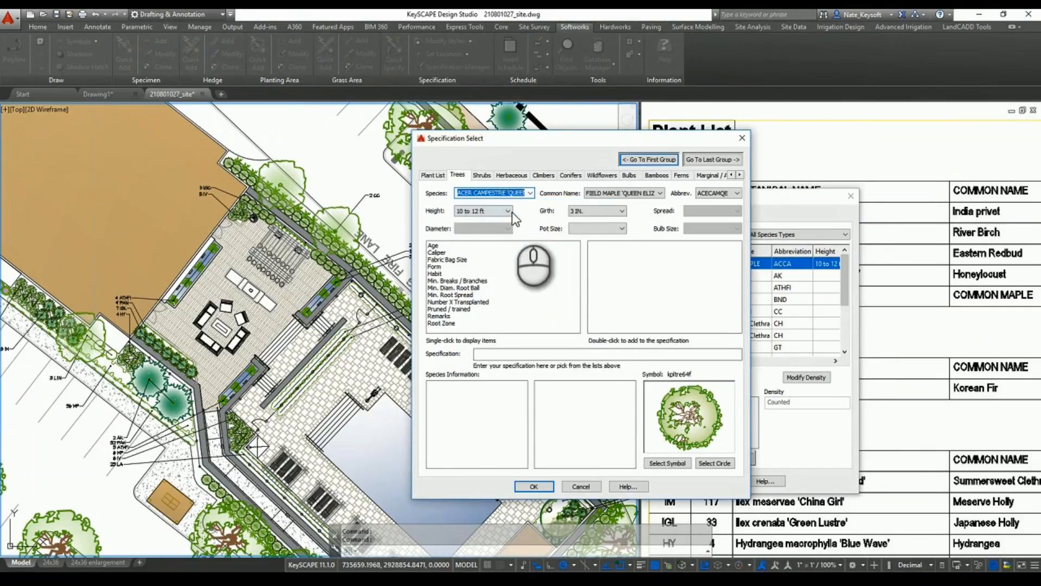
Set the Queen Elizabeth maple's girth to 2.5 IN. and its height to 8 to 10 ft.
click(621, 211)
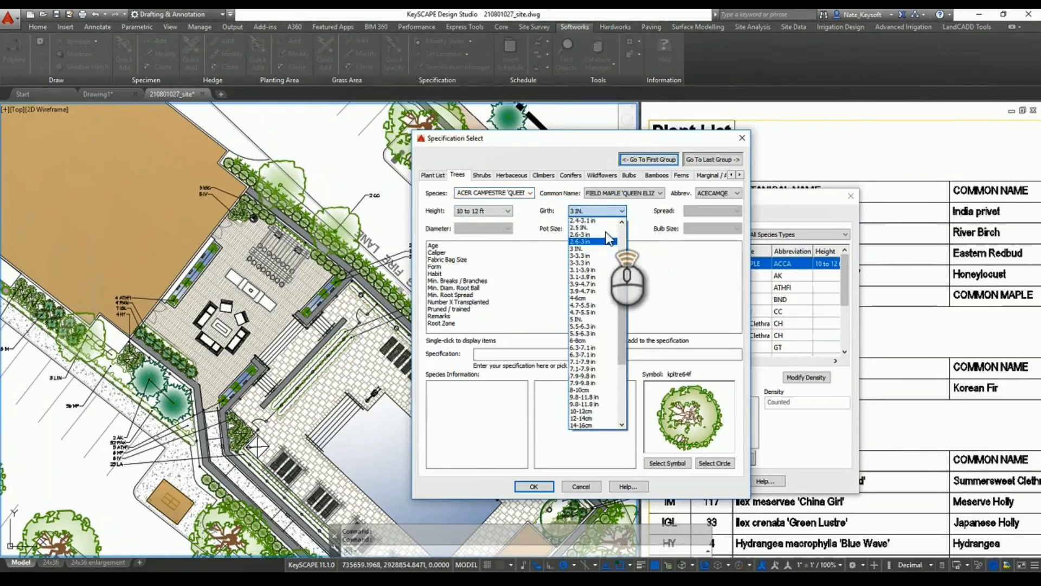
click(597, 242)
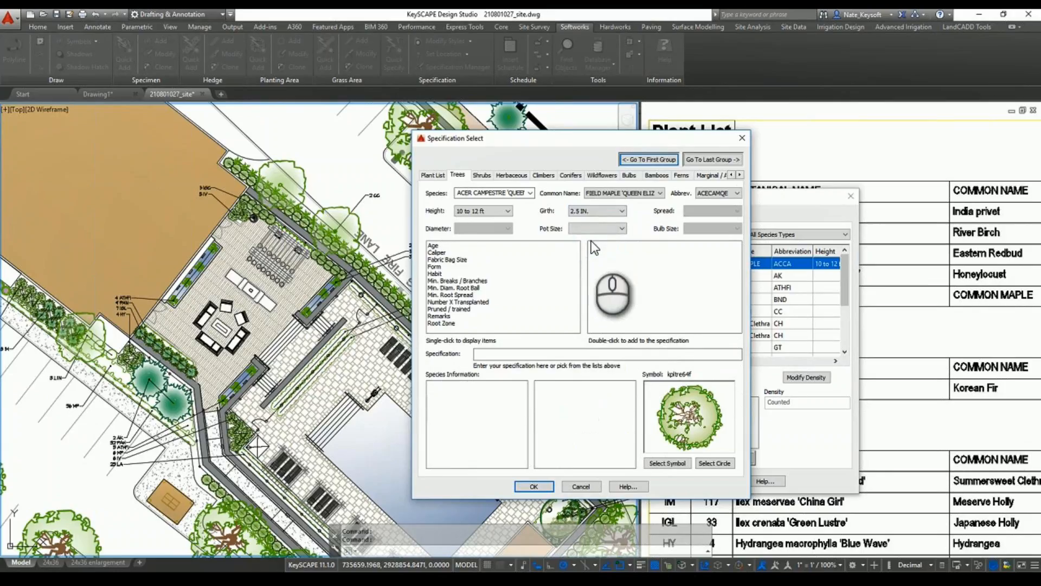
click(508, 211)
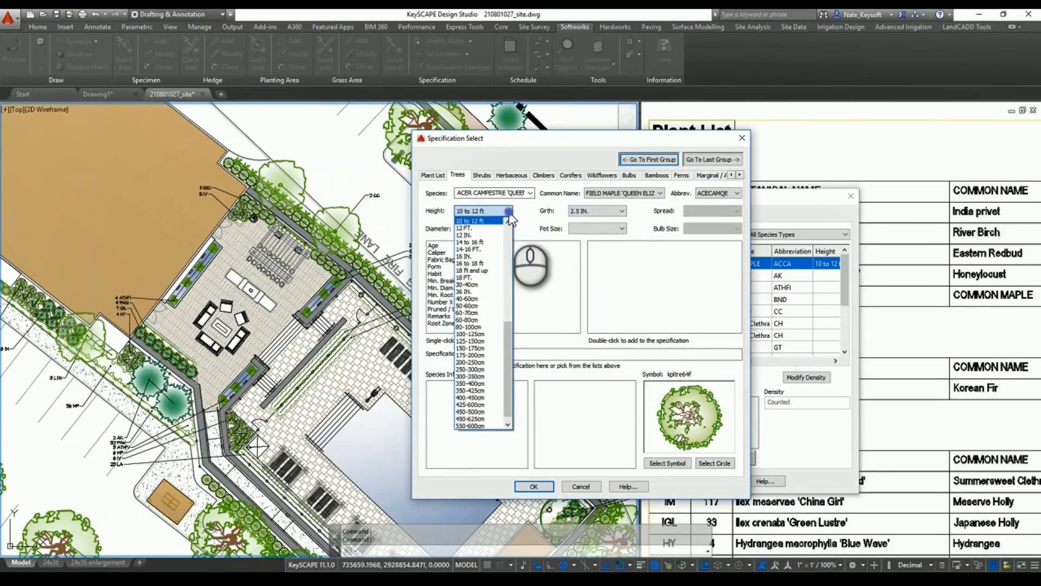
click(508, 222)
click(478, 221)
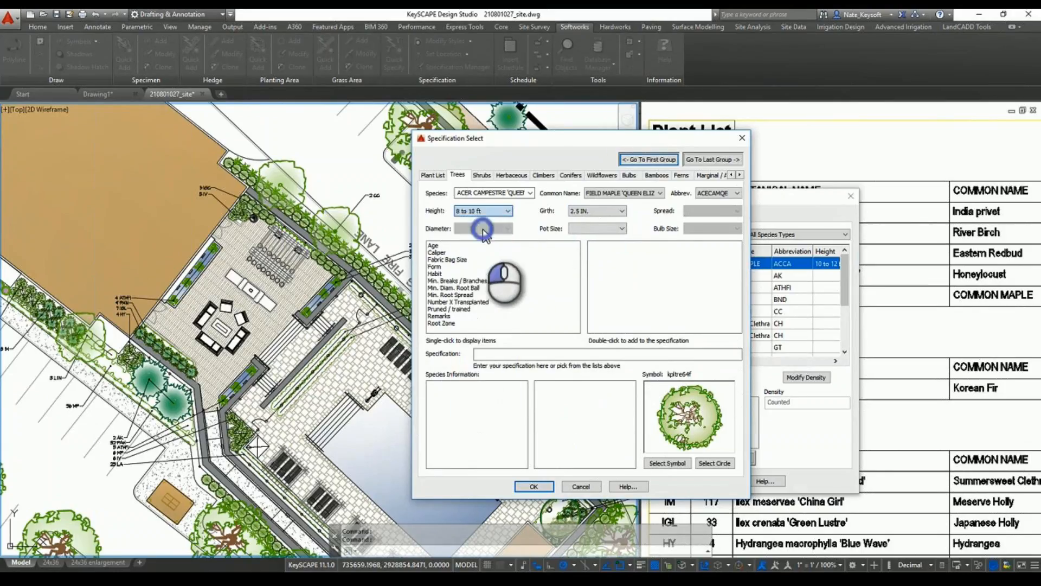
Assign the unfilled plan tree symbol BLDP02, a round outlined canopy, to the Queen Elizabeth maple specification.
click(670, 464)
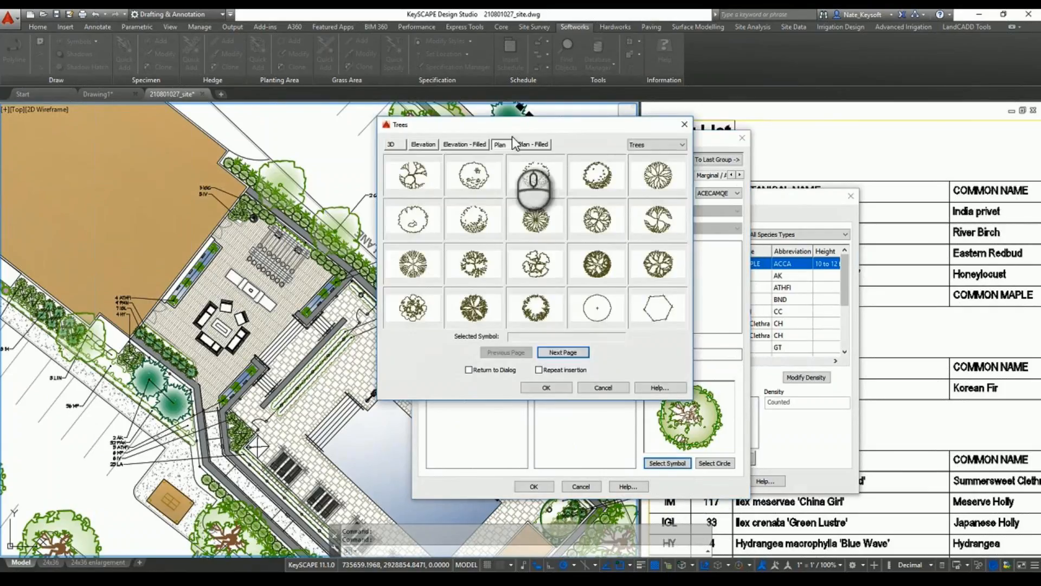
click(542, 144)
click(558, 353)
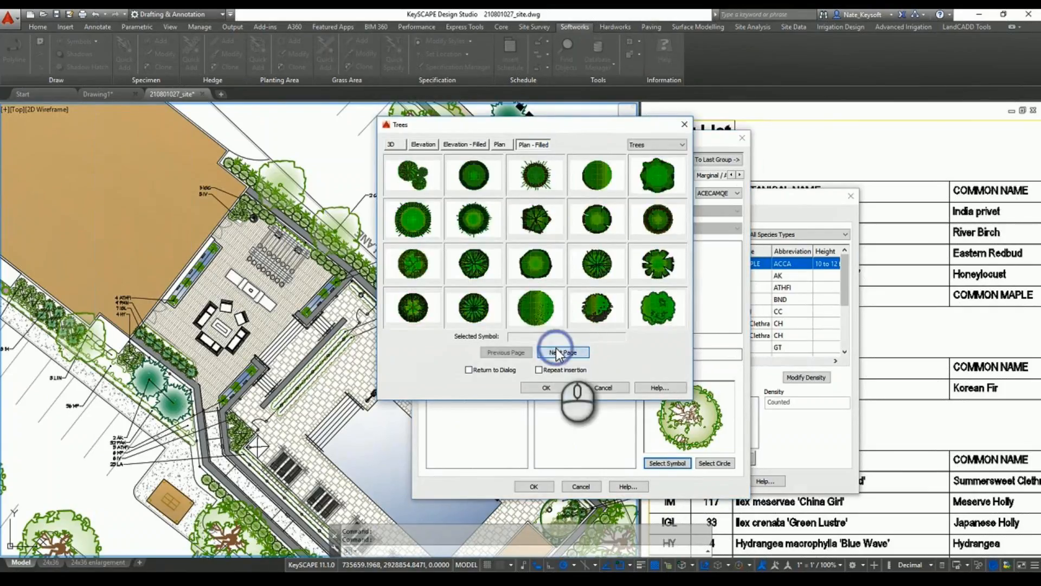
click(557, 350)
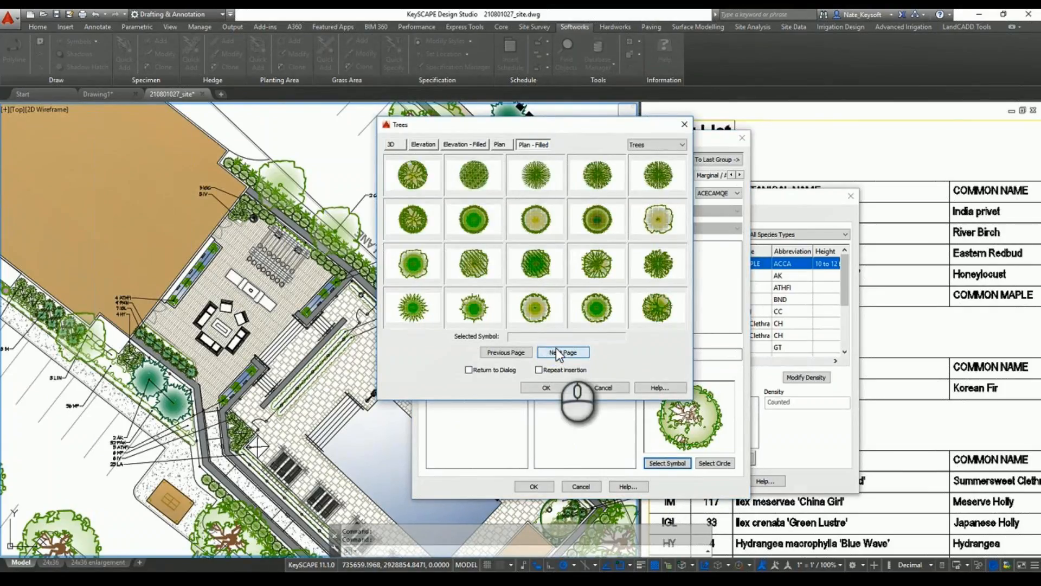
click(557, 350)
click(500, 144)
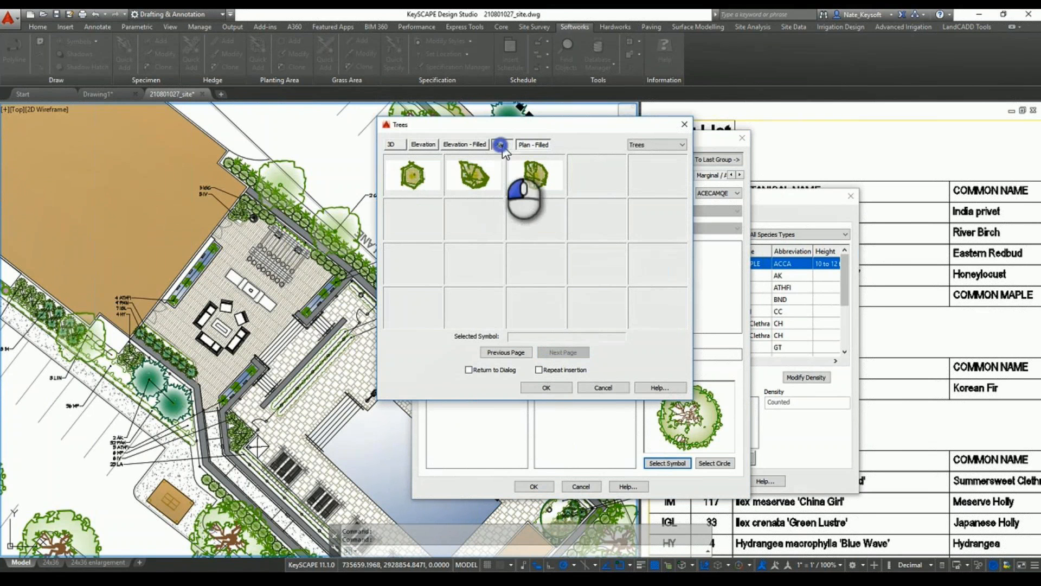
double_click(493, 174)
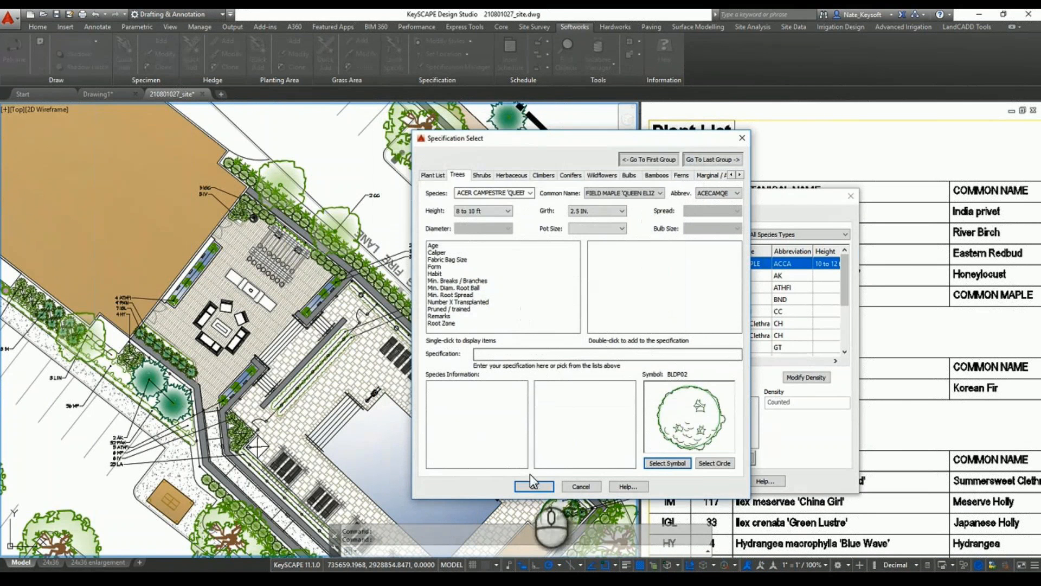
Accept the modified maple specification, apply it to the drawing and close the Specification Manager.
click(533, 486)
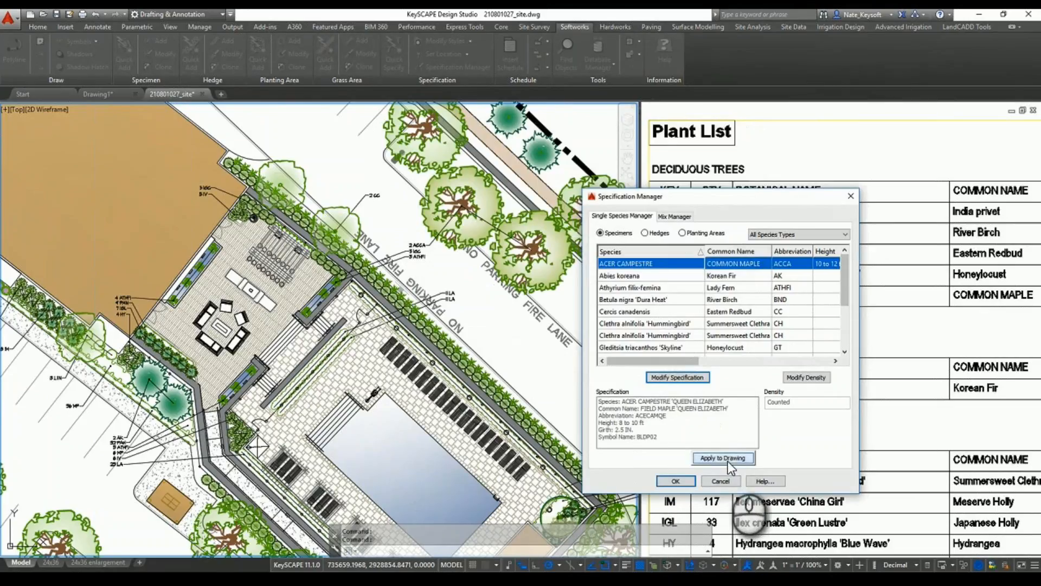
click(730, 459)
click(674, 481)
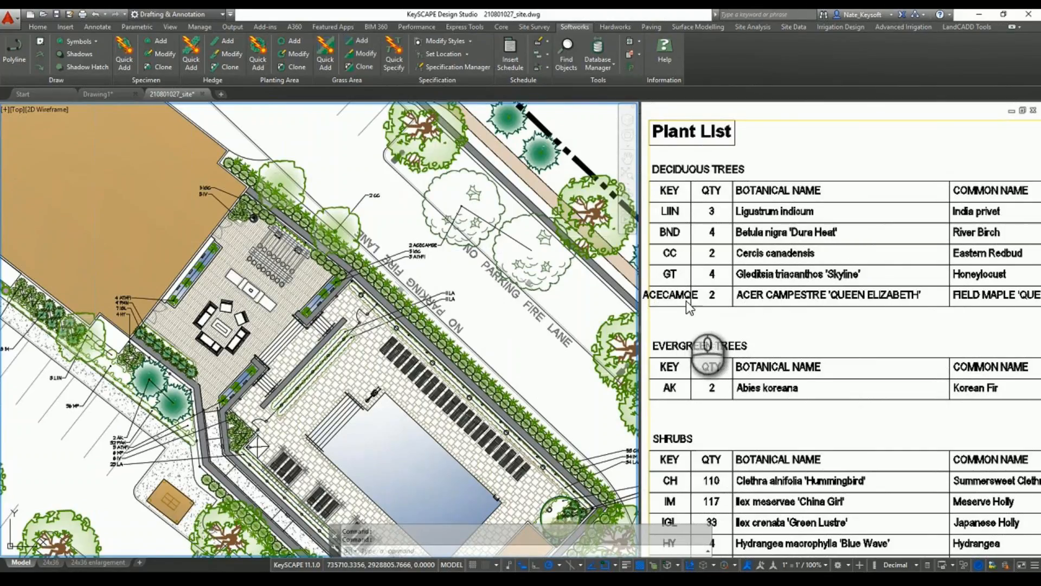
Open the two-maple specimen group in the plan for modification and bring up its specification.
click(804, 320)
scroll(850, 323, down, 2)
middle_drag(851, 323, 708, 301)
middle_drag(947, 301, 803, 300)
middle_drag(824, 350, 769, 363)
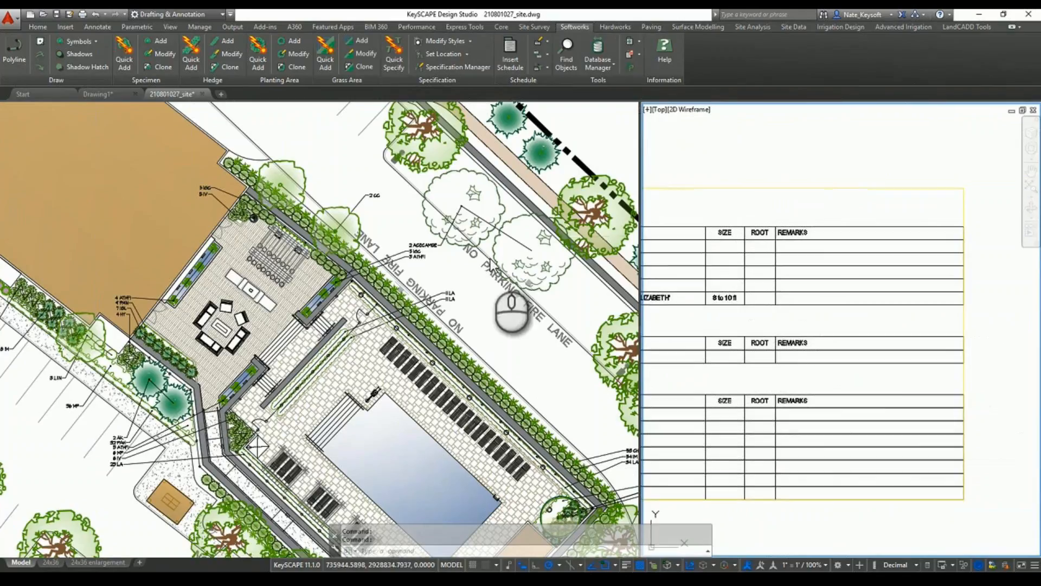
click(486, 231)
double_click(485, 231)
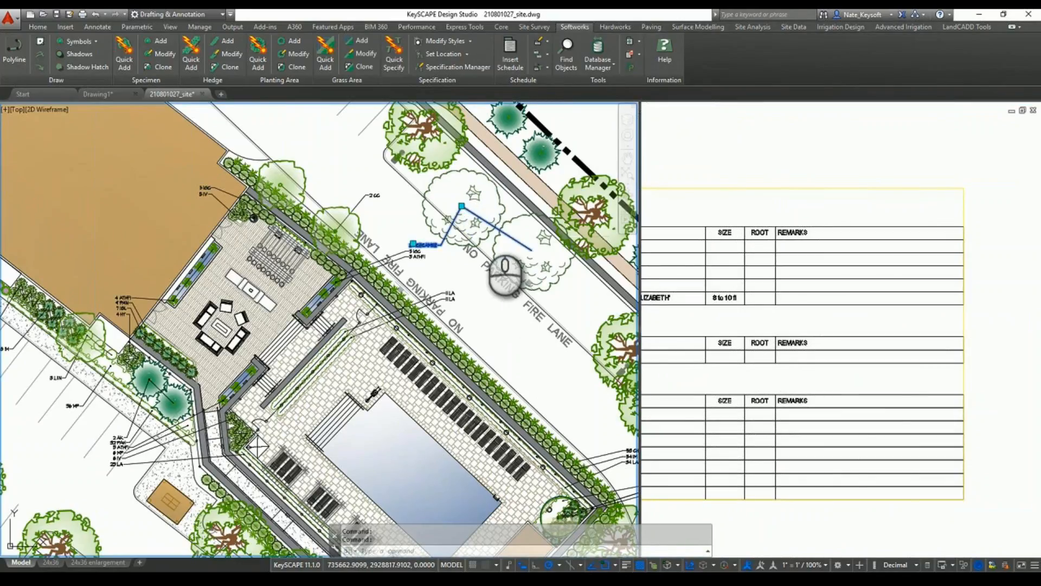
click(369, 345)
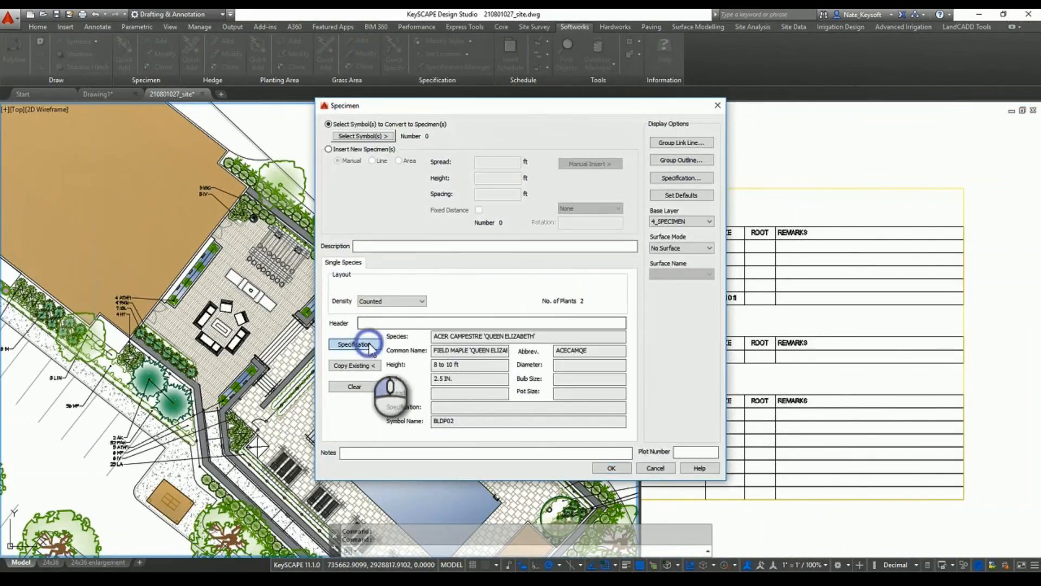
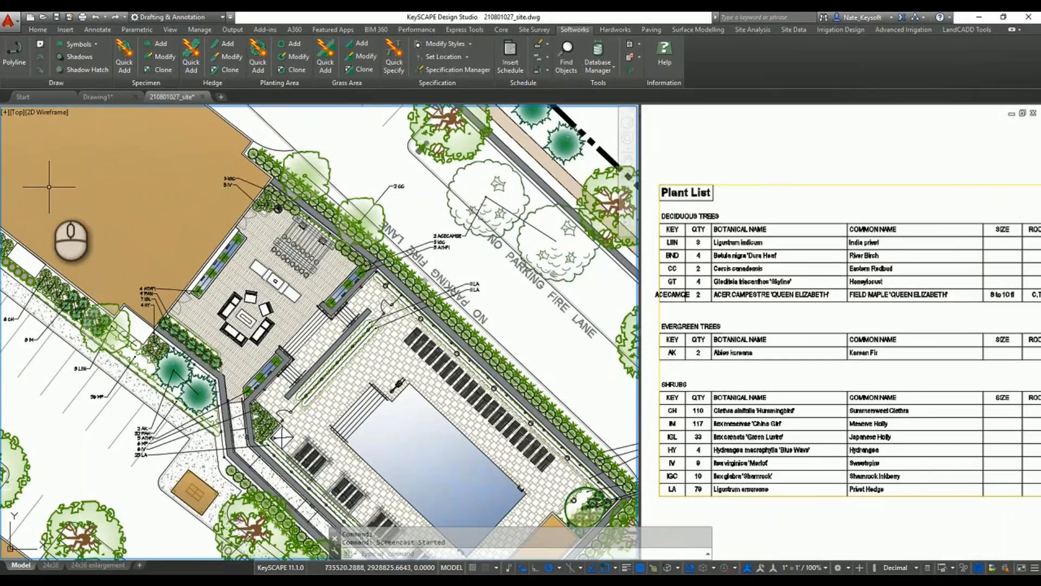
Open the Database Manager and list the Species Name field for the Trees group.
click(599, 54)
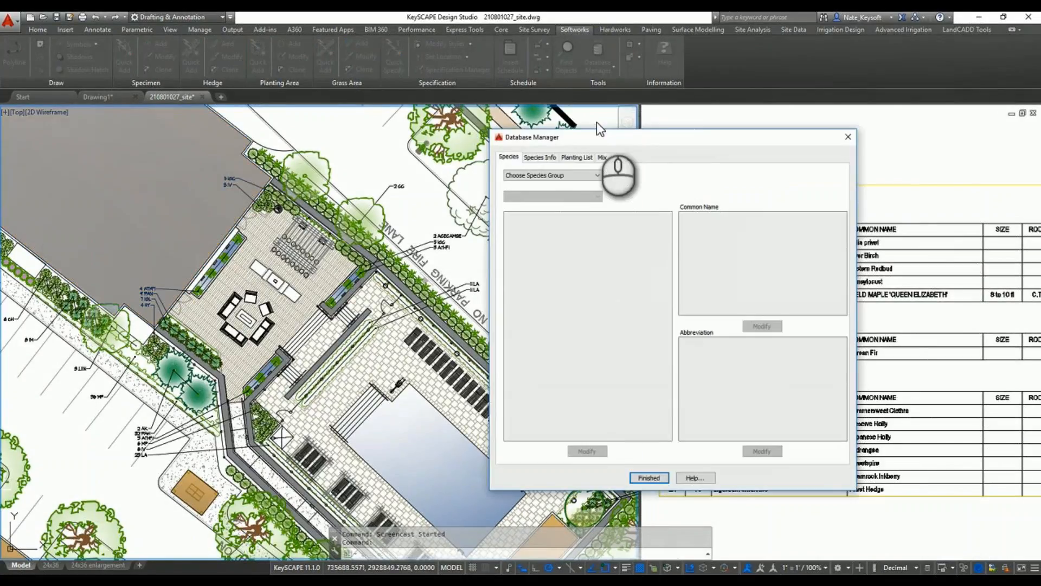
click(597, 175)
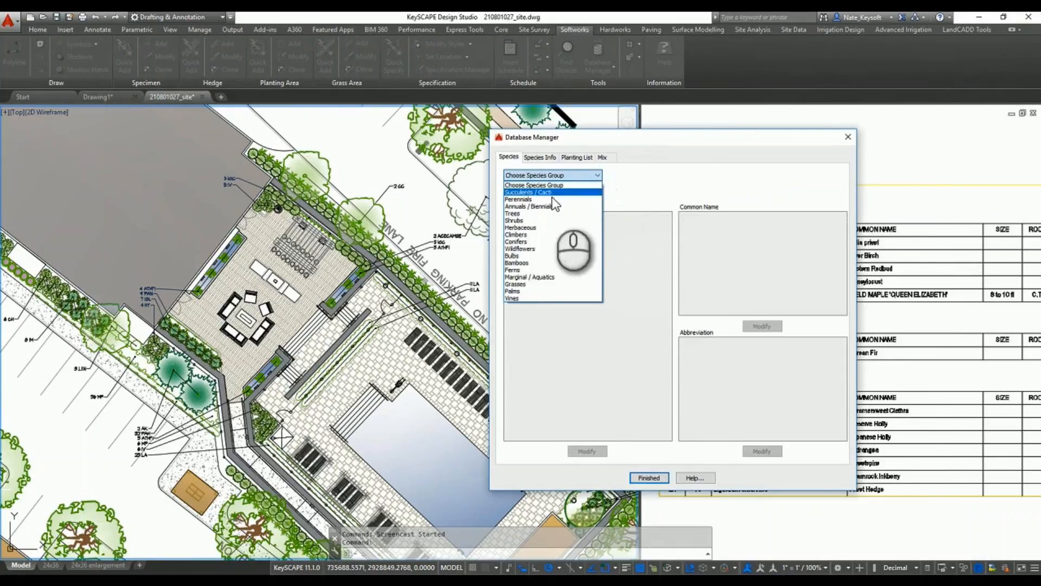
click(527, 214)
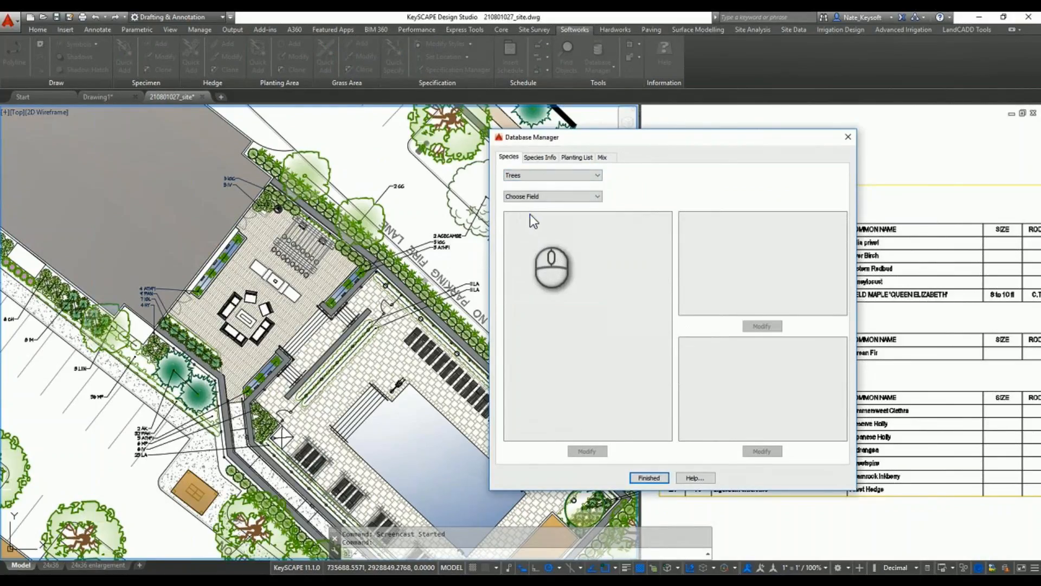
click(597, 196)
click(583, 214)
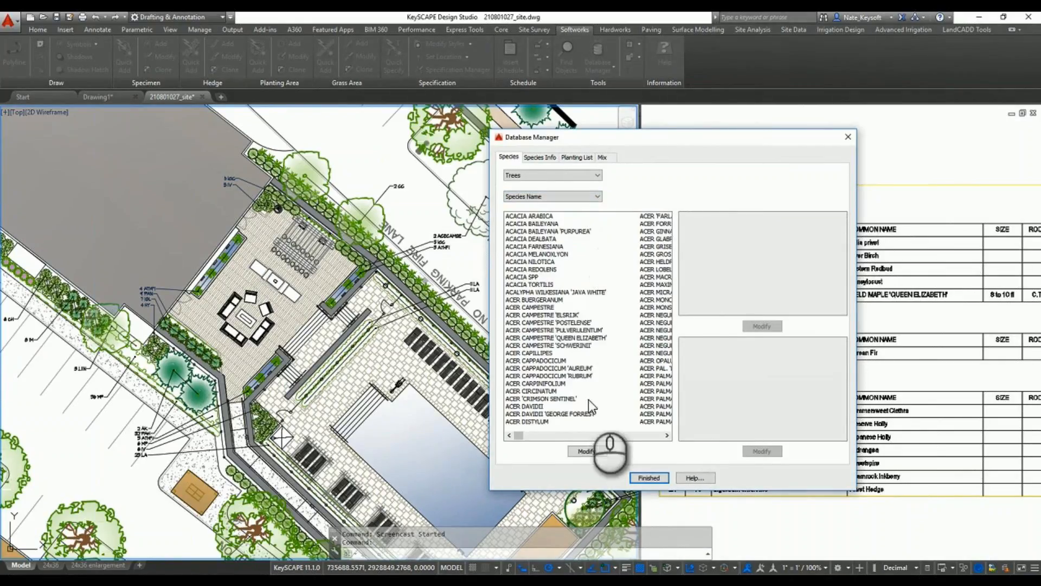
Look through the species names stored for the Trees group.
click(598, 435)
click(598, 435)
click(598, 435)
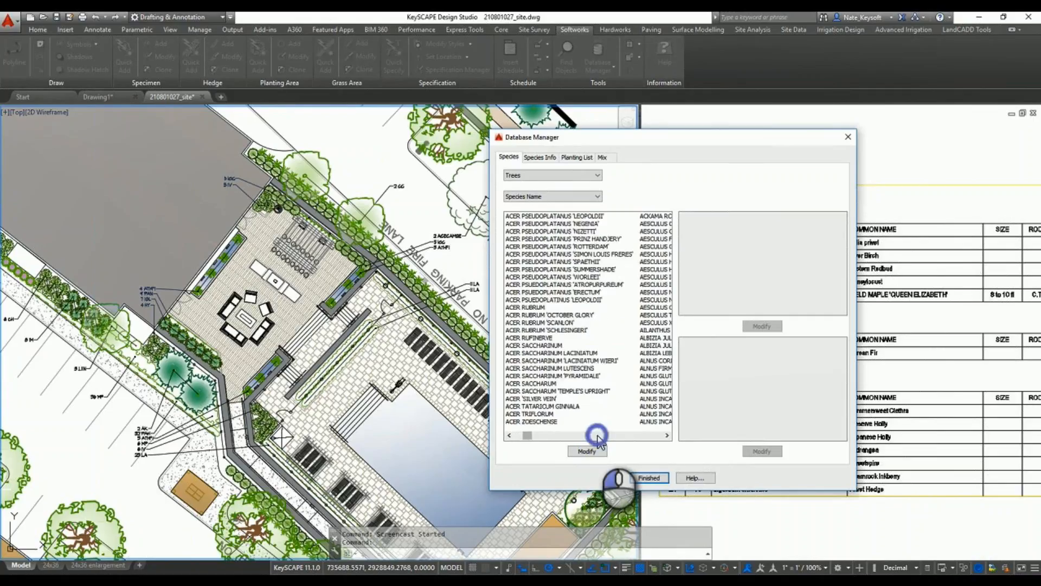
click(598, 435)
click(598, 435)
click(598, 435)
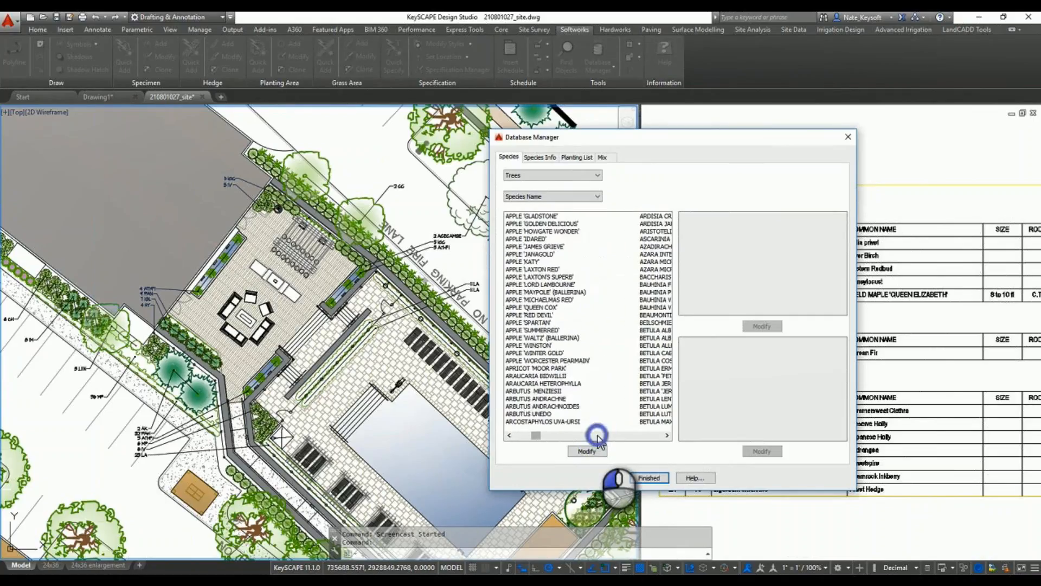
click(598, 435)
click(597, 435)
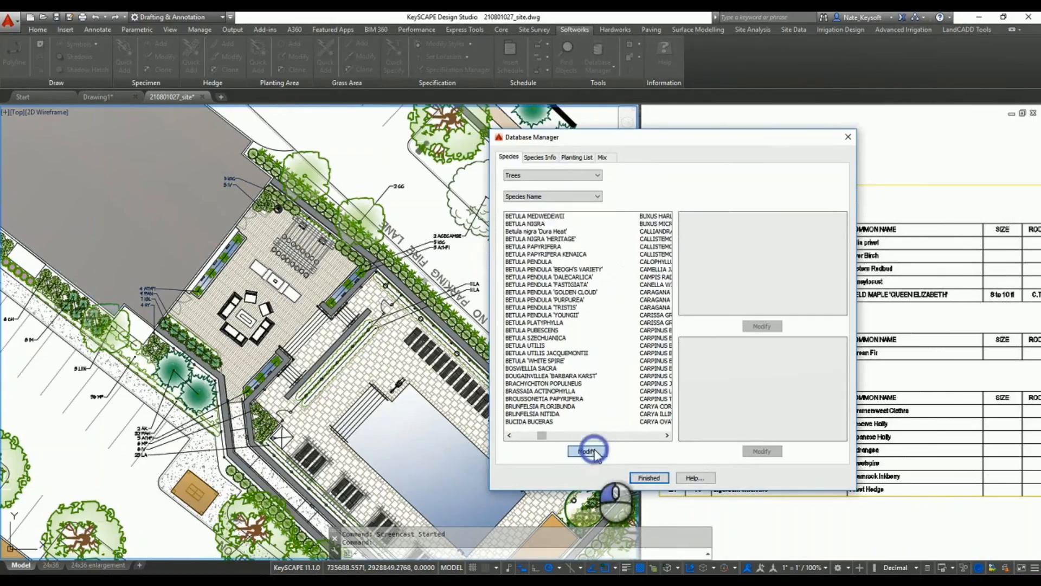
Add a tree species named NEW SPECIES to the Species Name list.
click(589, 451)
click(596, 414)
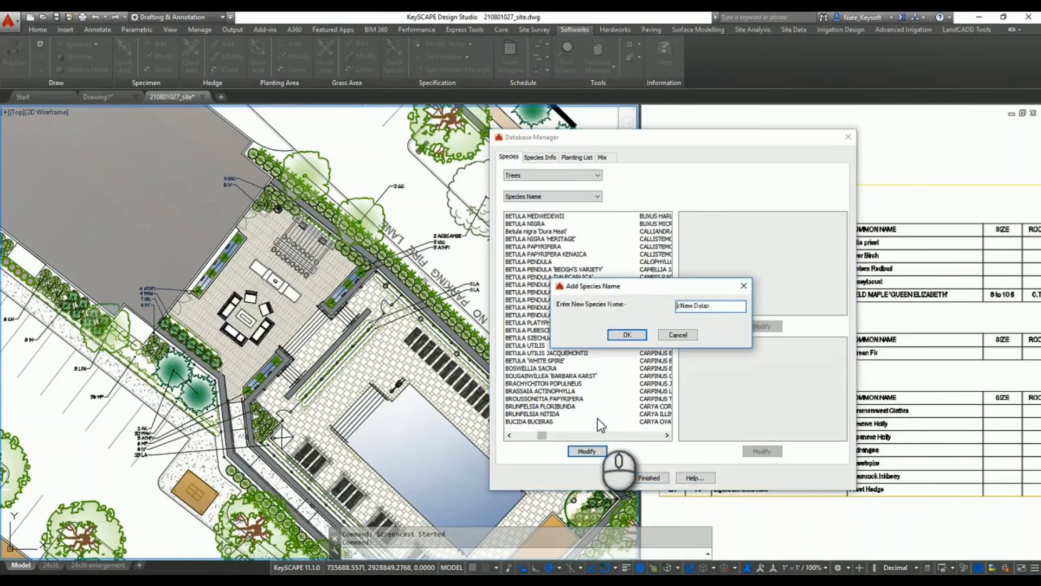
drag(721, 307, 631, 310)
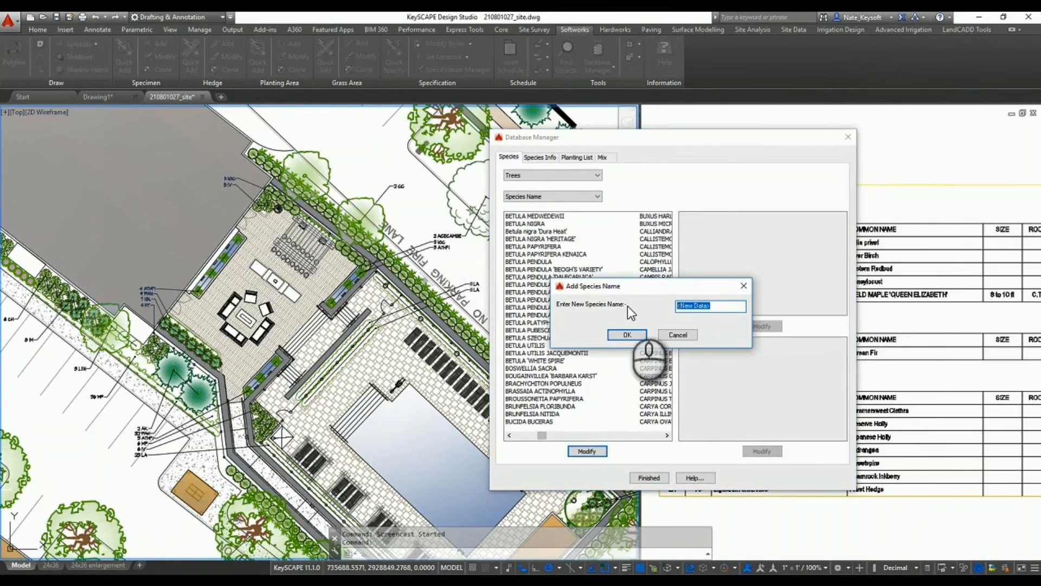
text(NEW)
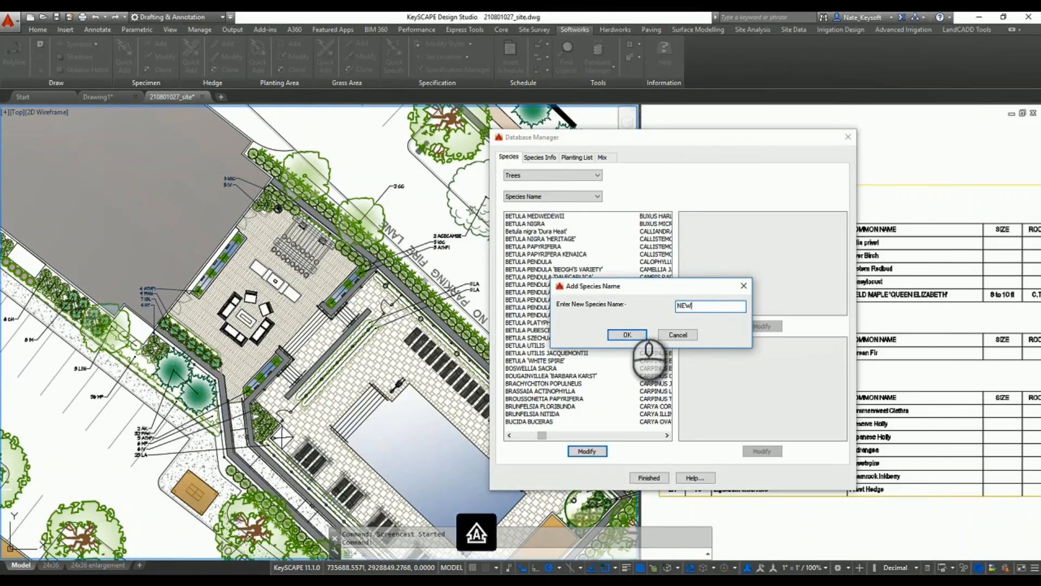
text( SPECIES)
click(628, 334)
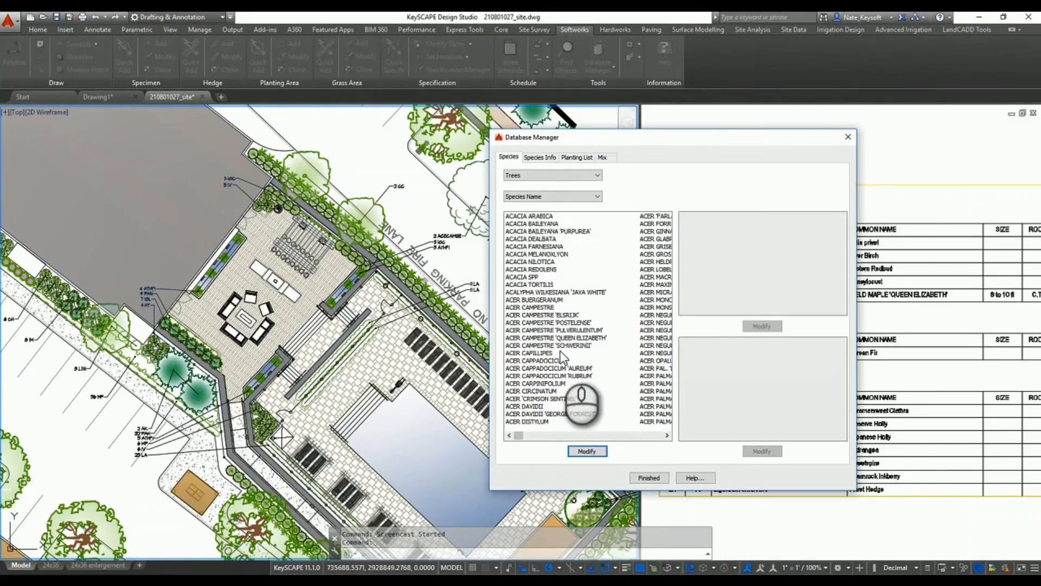
Find and select NEW SPECIES among the tree species and give it the common name NEW COMMON NAME.
click(561, 352)
key(n)
click(534, 353)
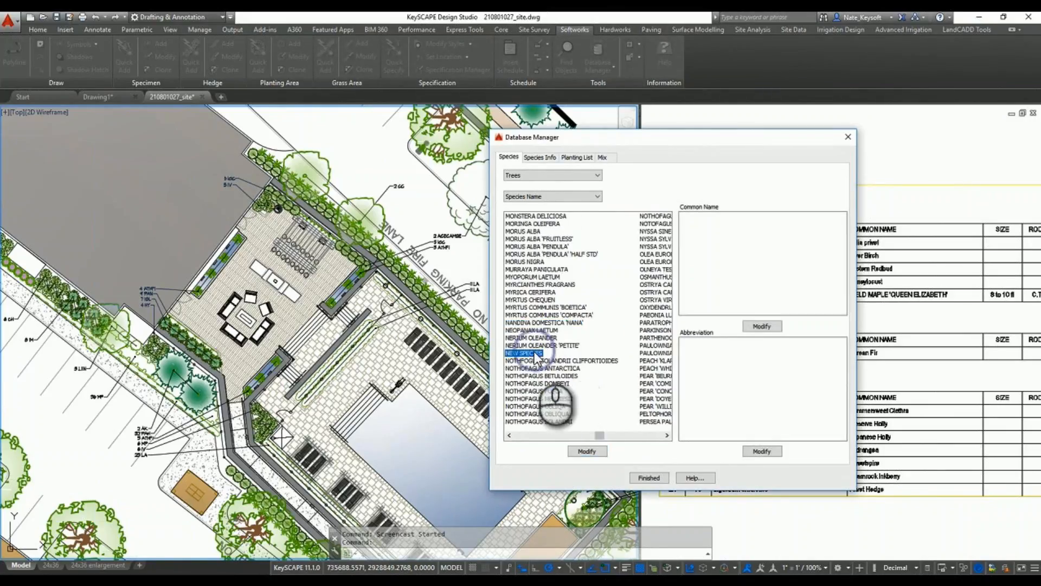
click(762, 326)
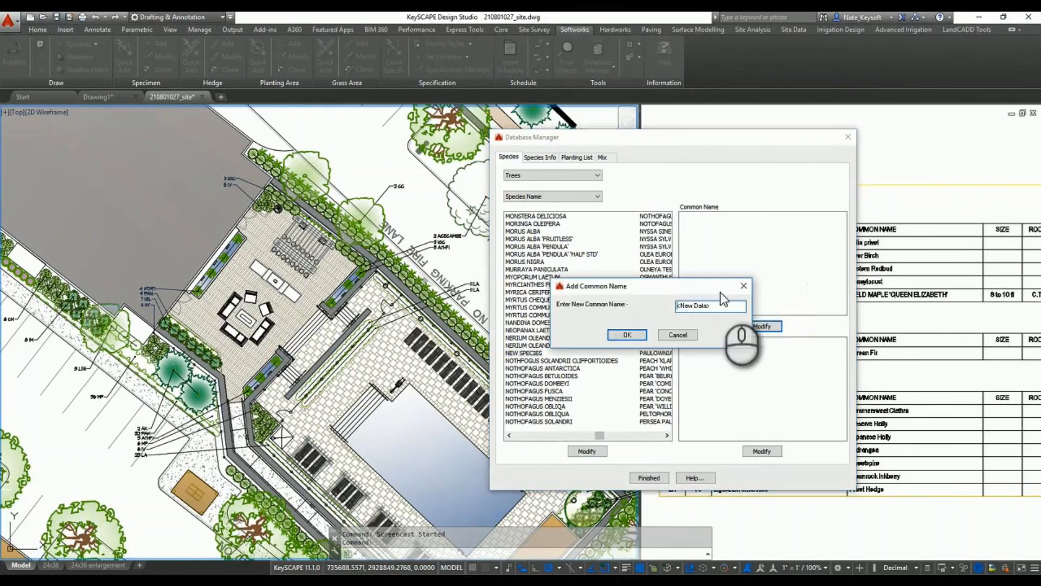
drag(721, 305, 630, 306)
text(N)
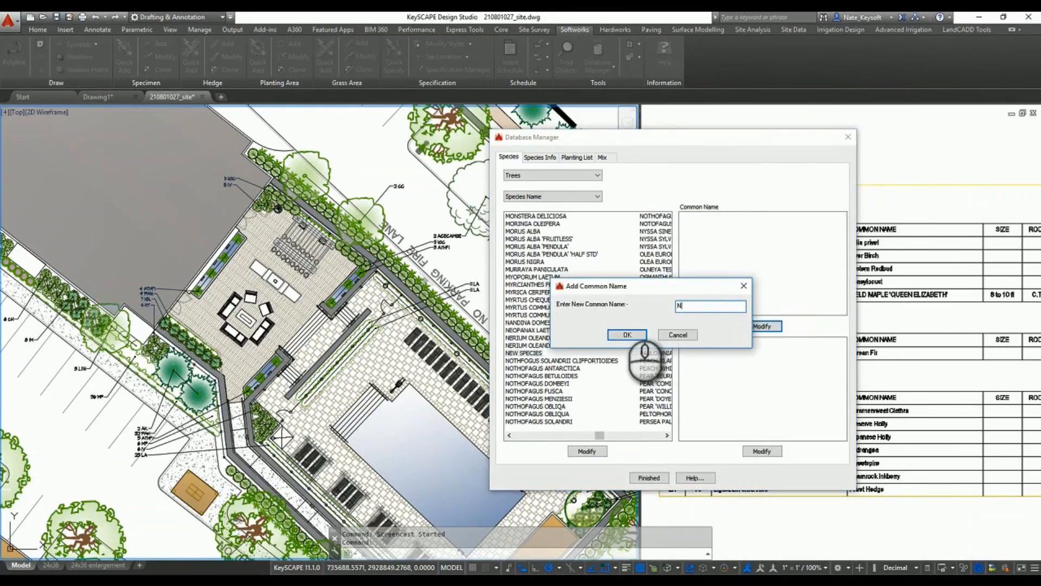
text(EW COMMON NAME)
click(627, 335)
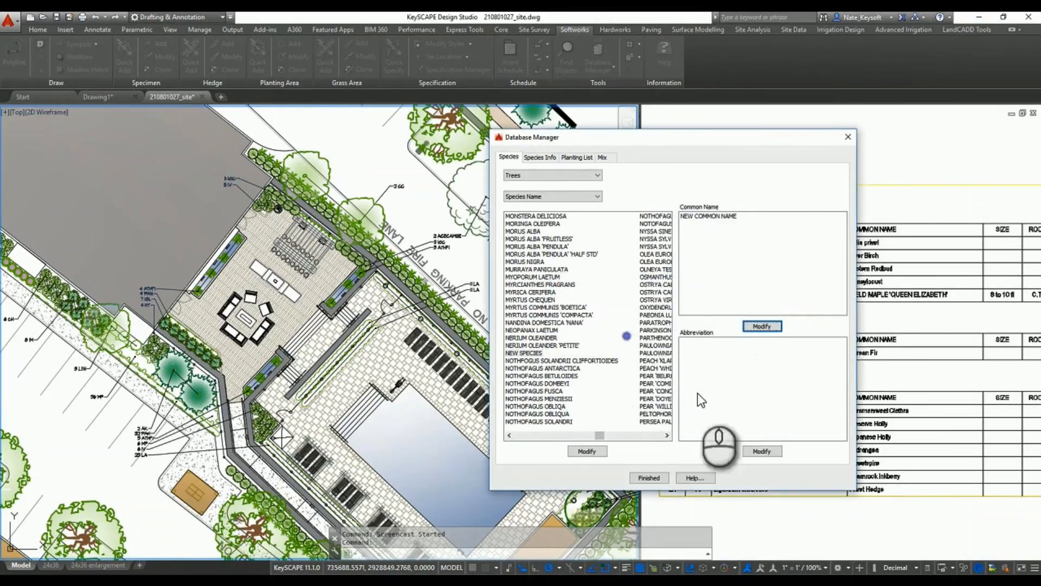
Add the abbreviation NCN to the NEW SPECIES entry.
click(764, 451)
click(766, 413)
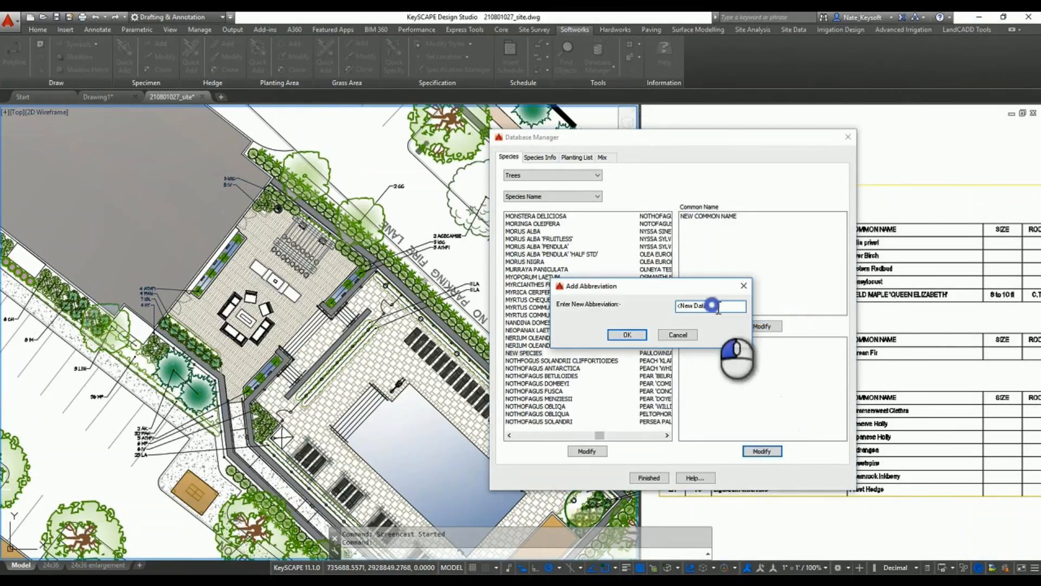
drag(724, 305, 618, 302)
text(NC)
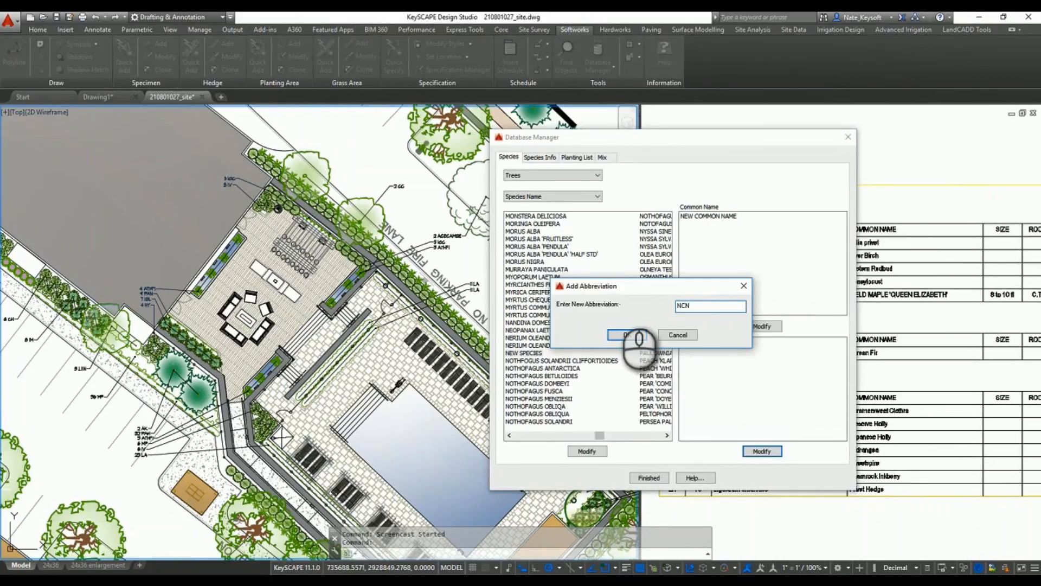
text(N)
click(627, 334)
Add a second abbreviation, NCN1, to the NEW SPECIES entry.
click(759, 451)
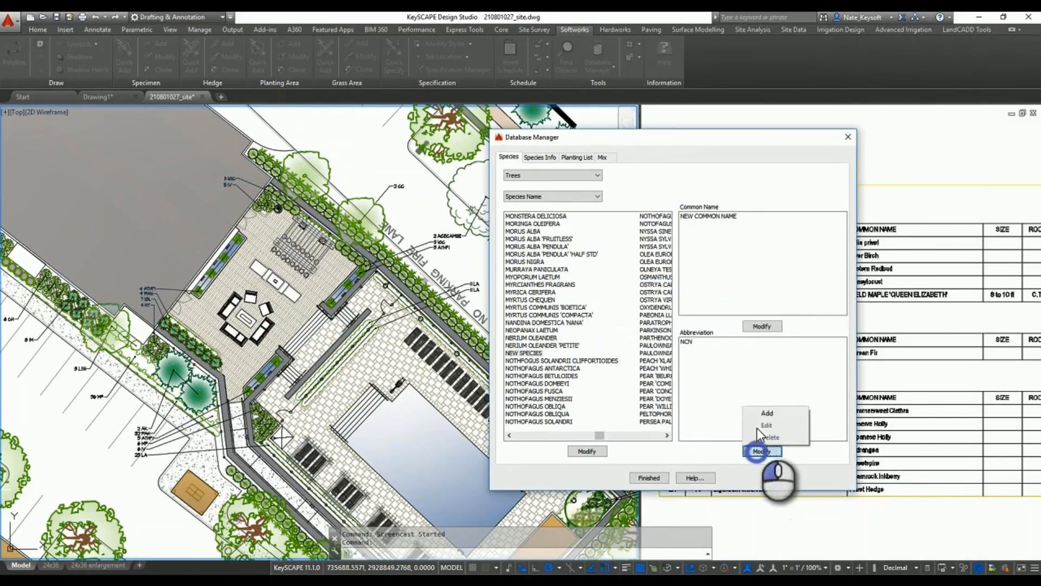
click(762, 413)
drag(724, 305, 612, 306)
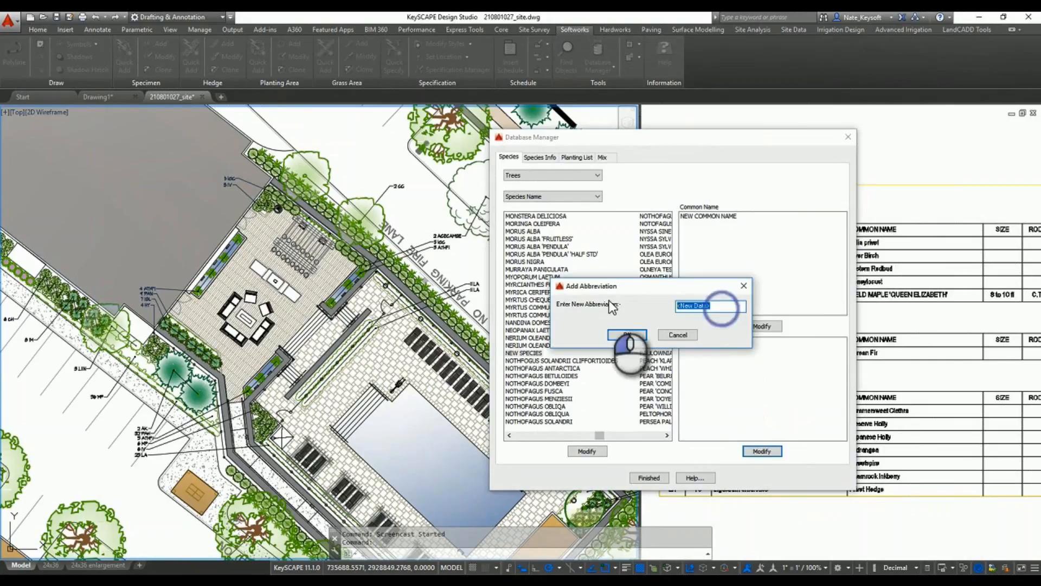
text(NCN)
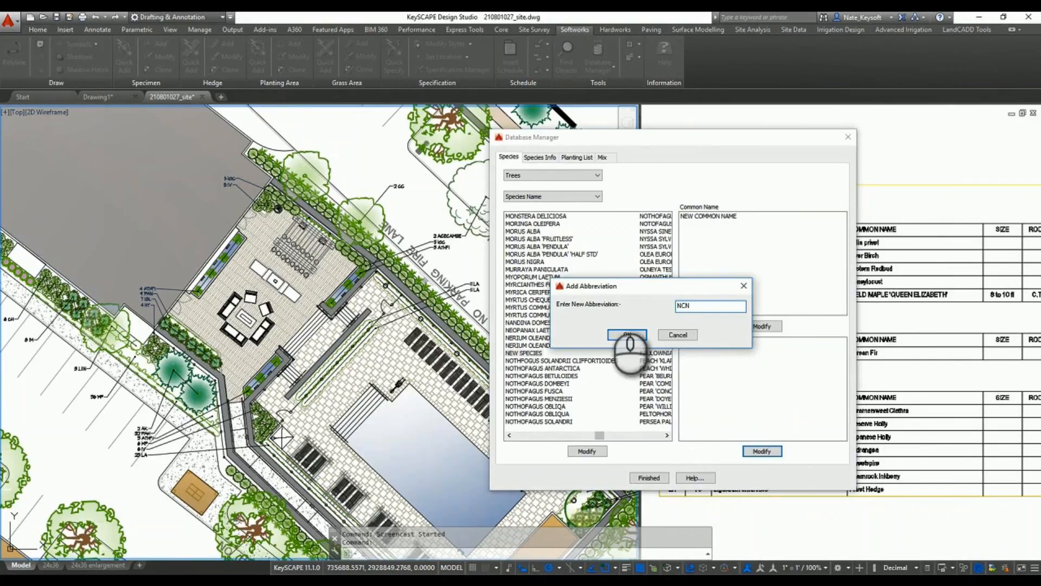
text(1)
click(624, 334)
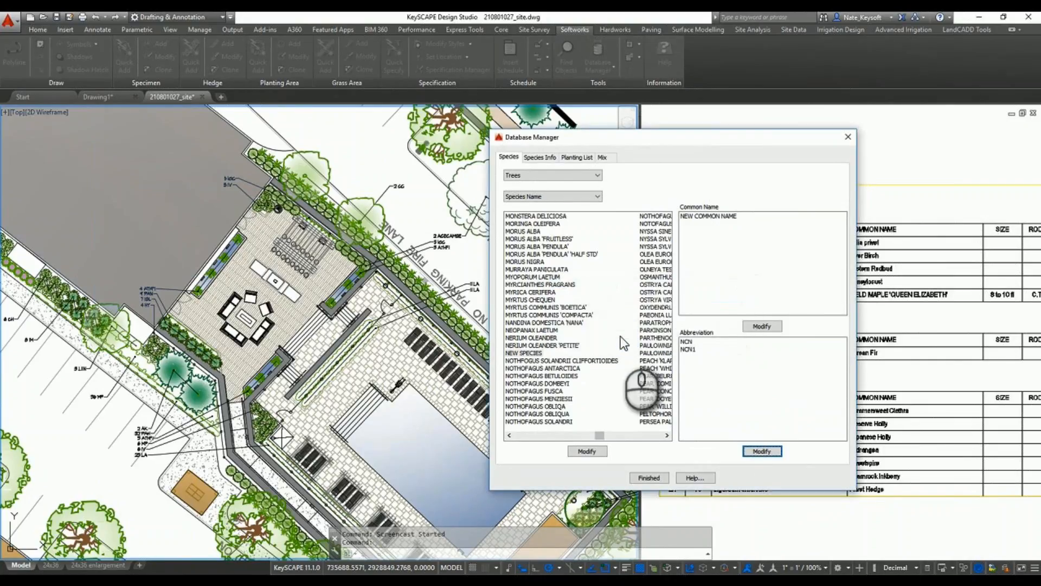
Add the value 18-25 FT. to the Height options for Trees.
click(597, 197)
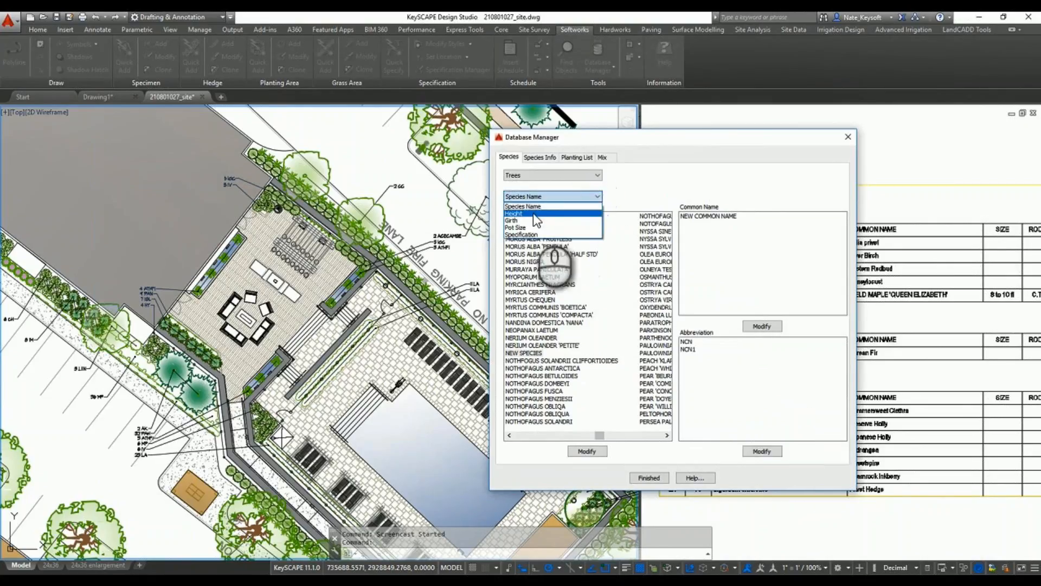
click(534, 214)
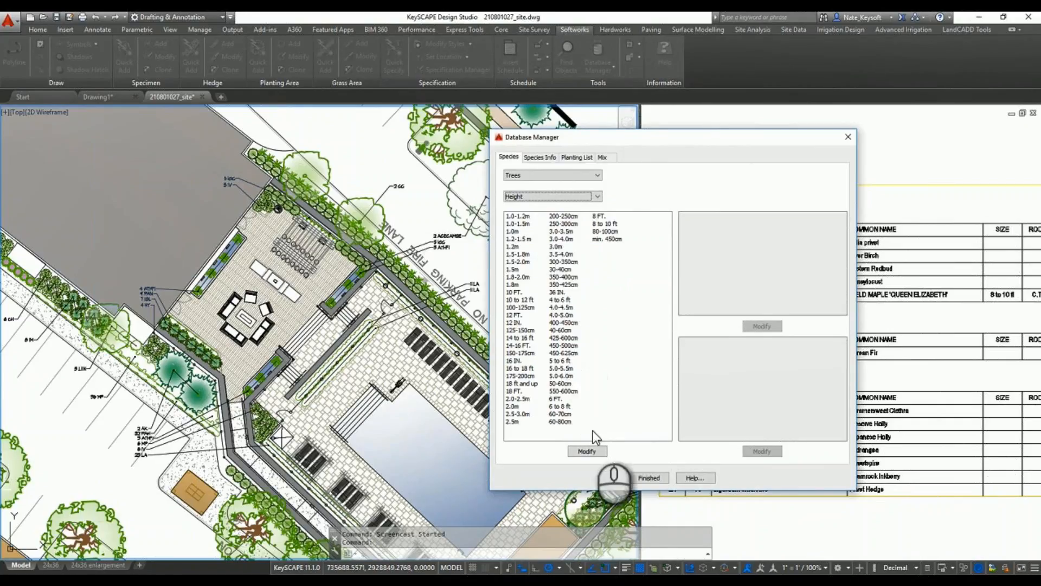
click(588, 450)
click(600, 414)
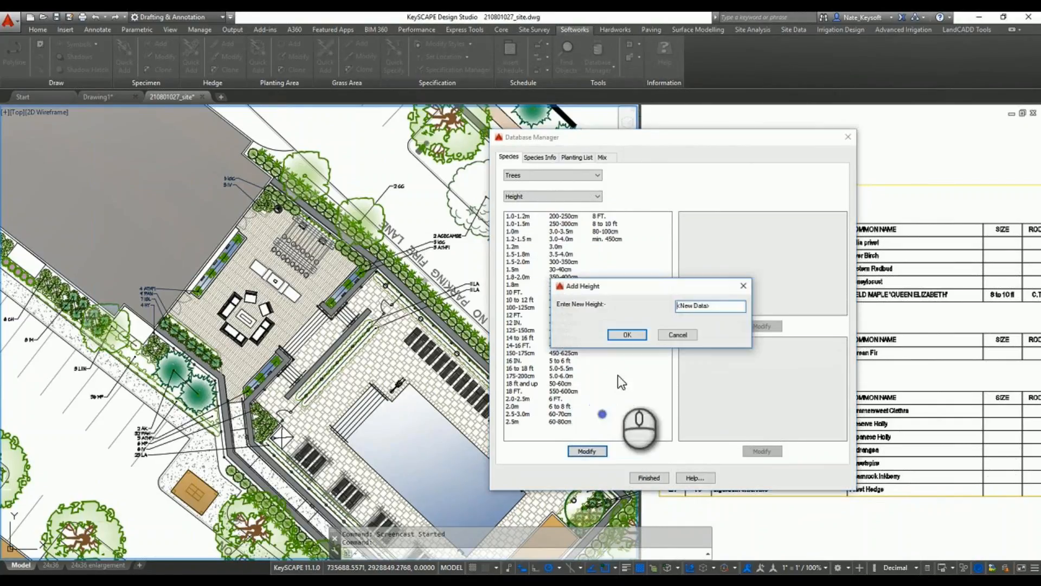
click(732, 306)
double_click(732, 306)
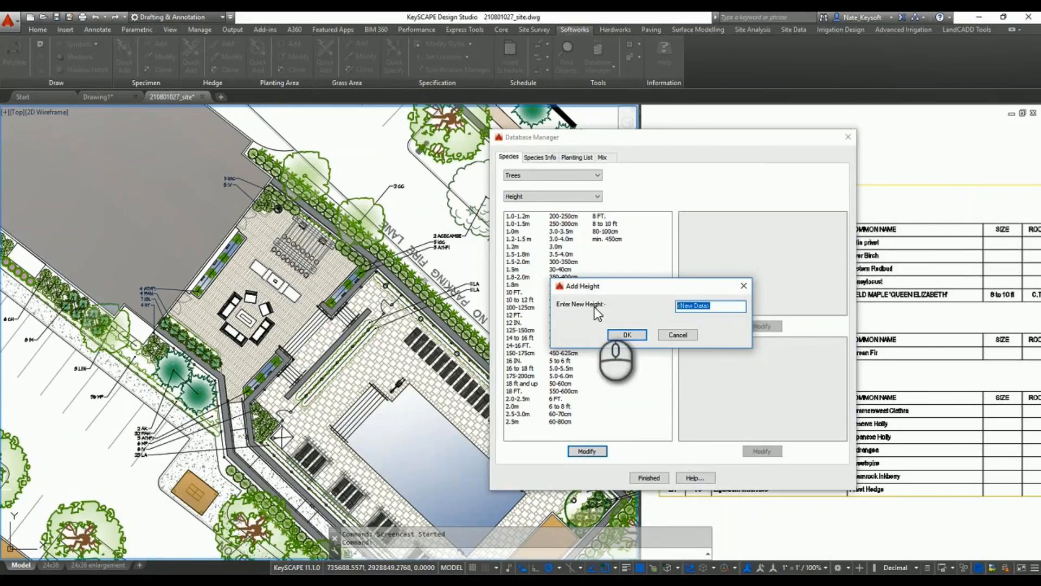
text(18-25 FT.)
click(627, 334)
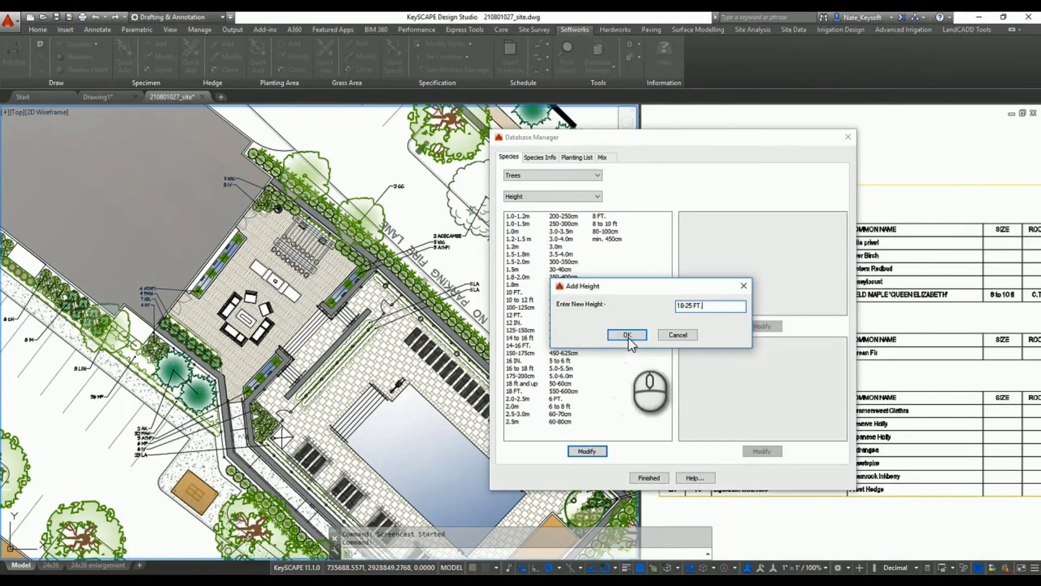
Add MULTI-TRUNK as a new specification under Remarks for Trees.
click(596, 197)
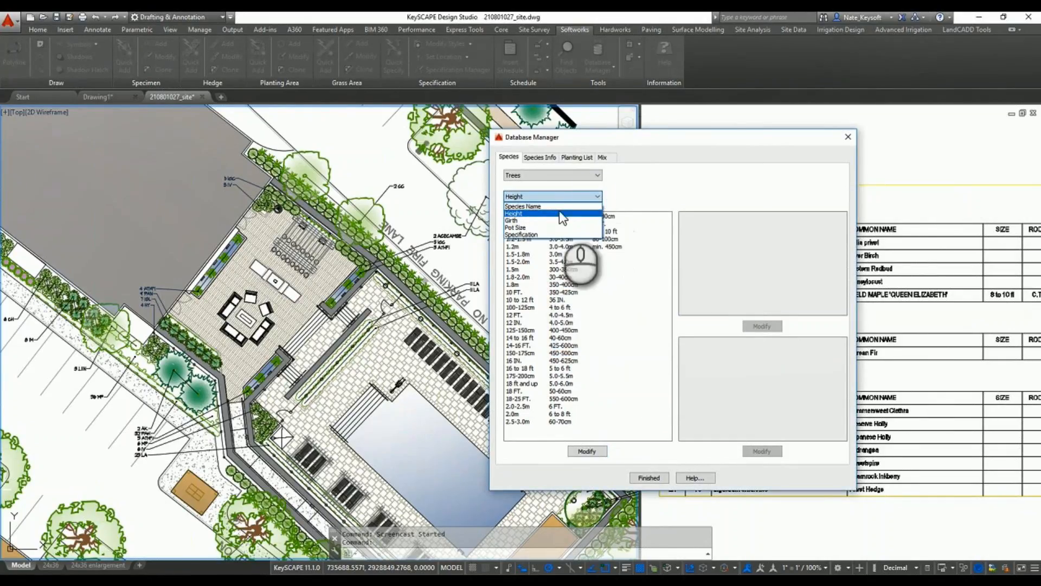
click(544, 235)
click(518, 293)
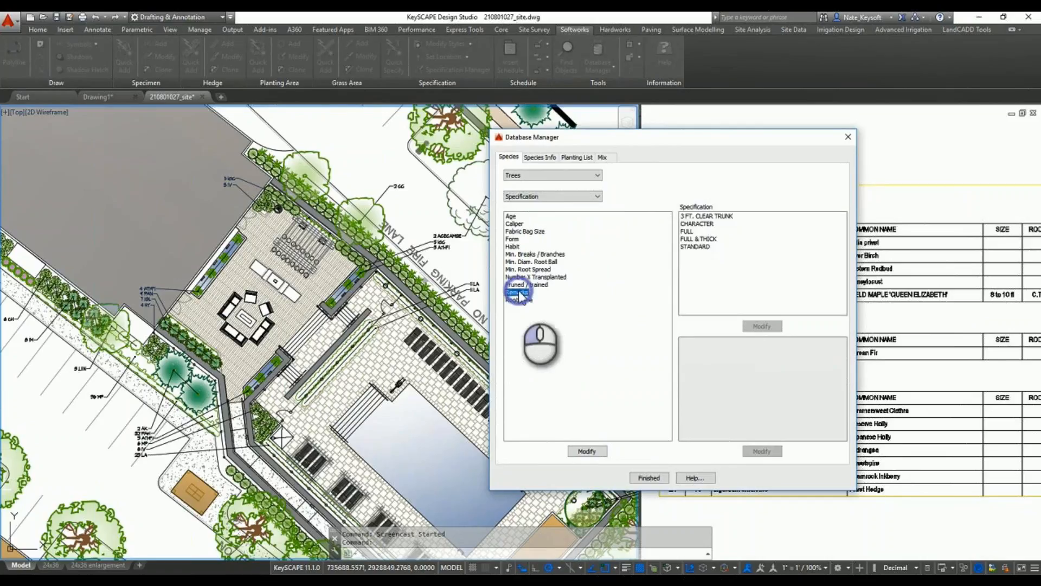
click(761, 326)
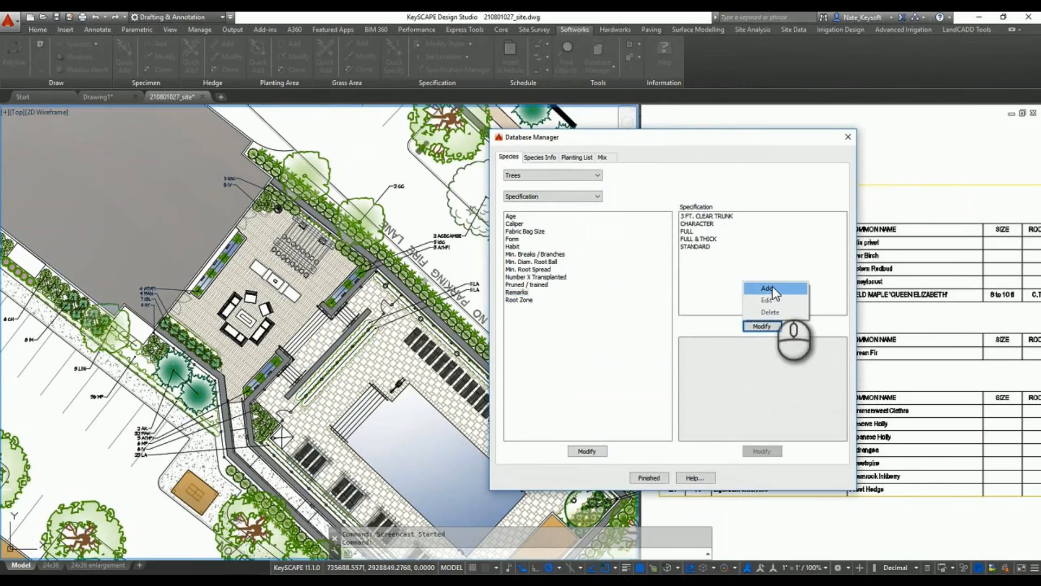
click(771, 288)
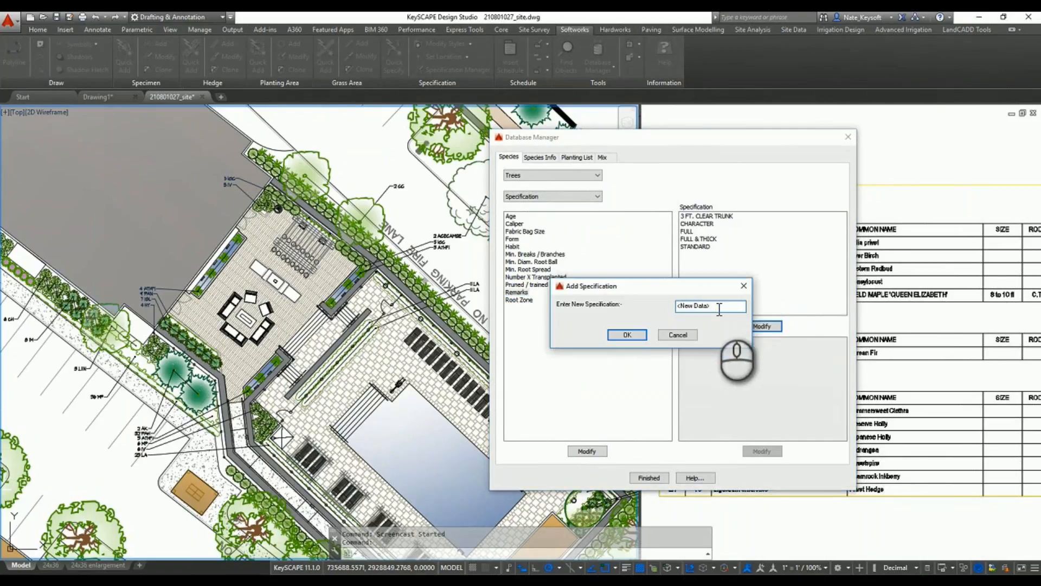
drag(719, 308, 636, 318)
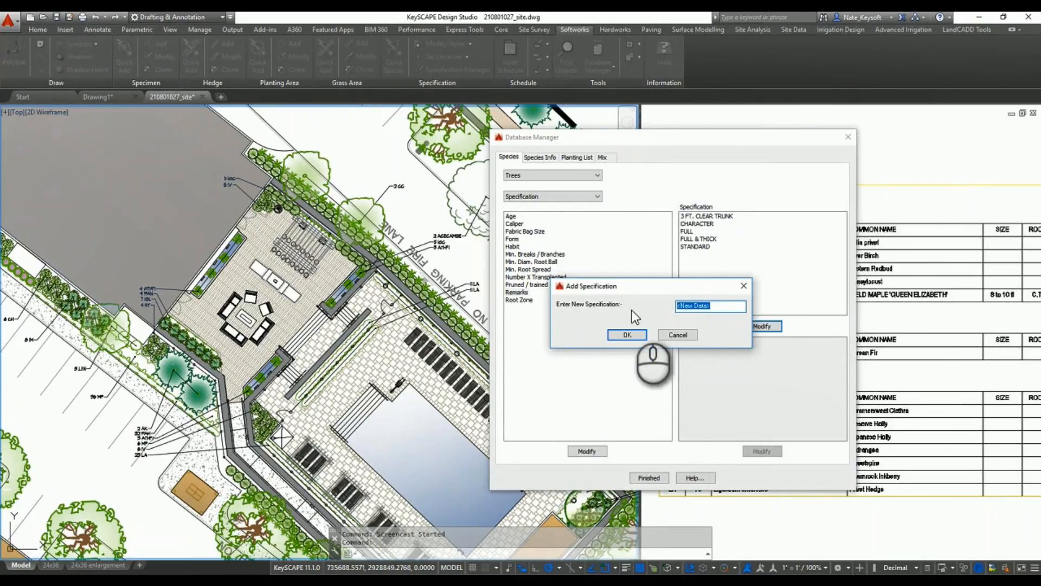
text(MULTI-TRUNK)
click(627, 334)
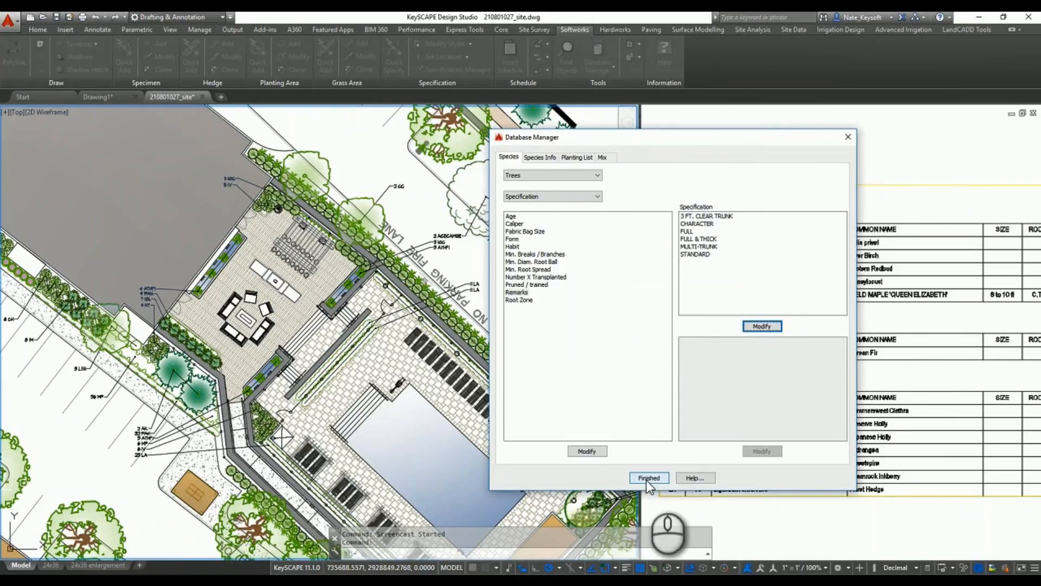
Examine the Custom group's plant lists and the options available for modifying plant lists.
click(533, 158)
click(578, 157)
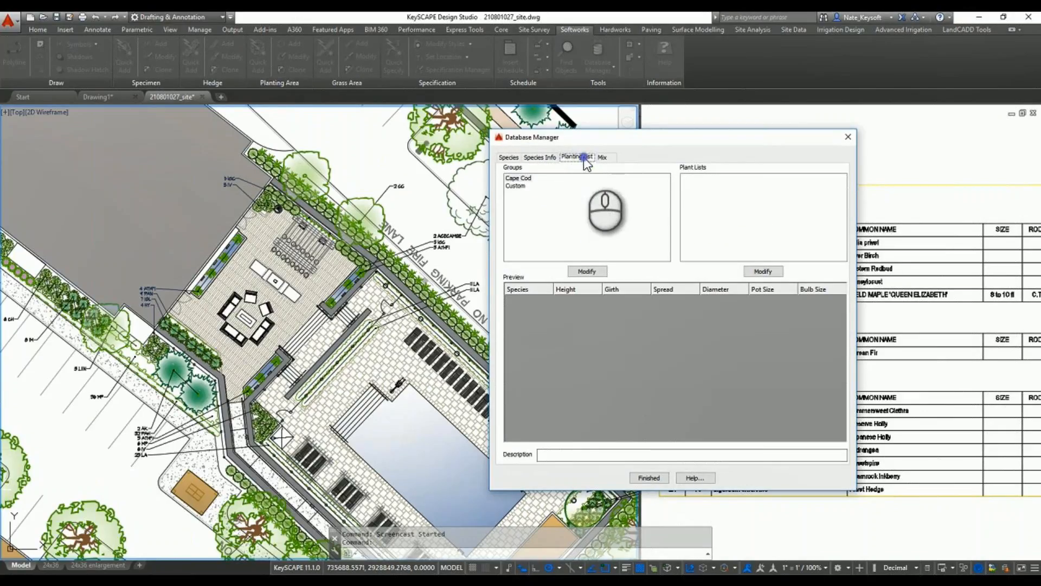
click(515, 186)
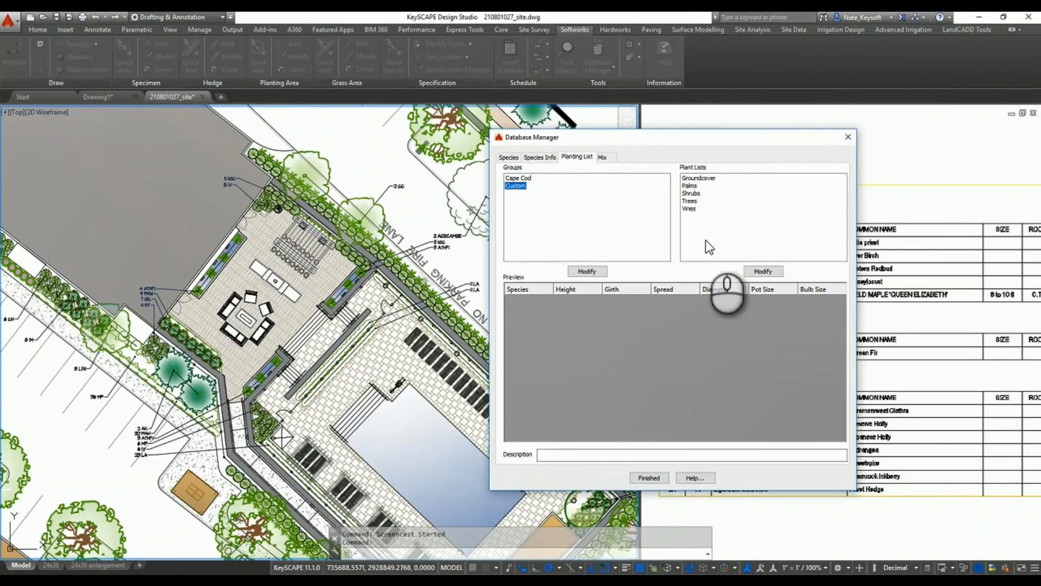
click(766, 273)
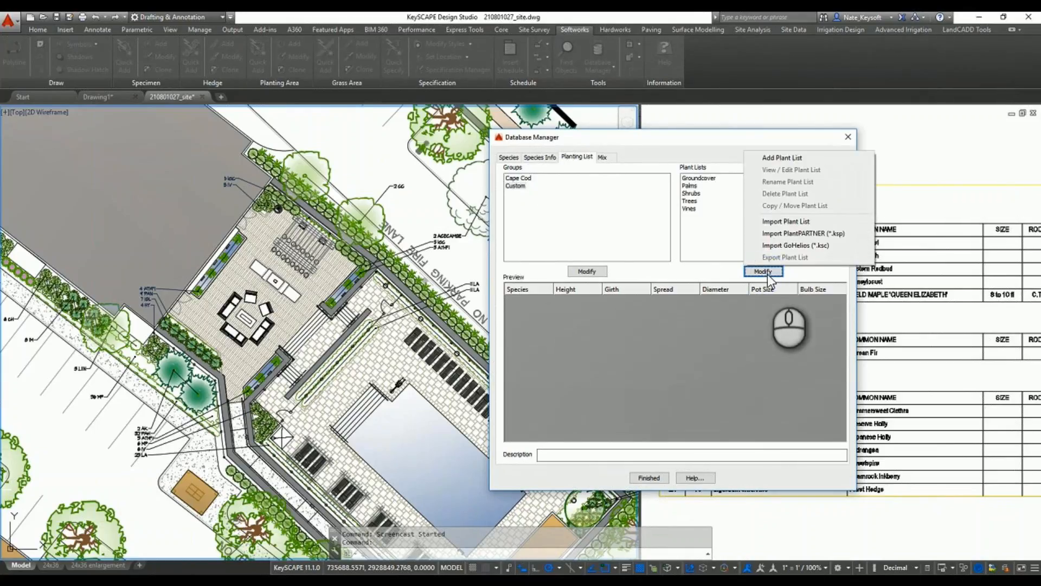
click(623, 228)
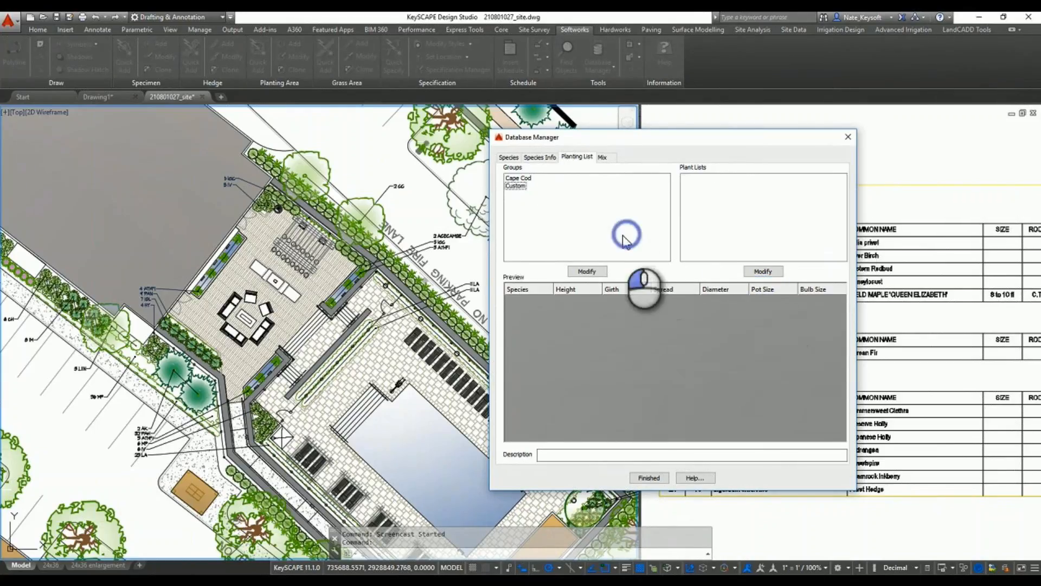
Create a new plant list group named ZONE 7.
click(588, 271)
click(602, 194)
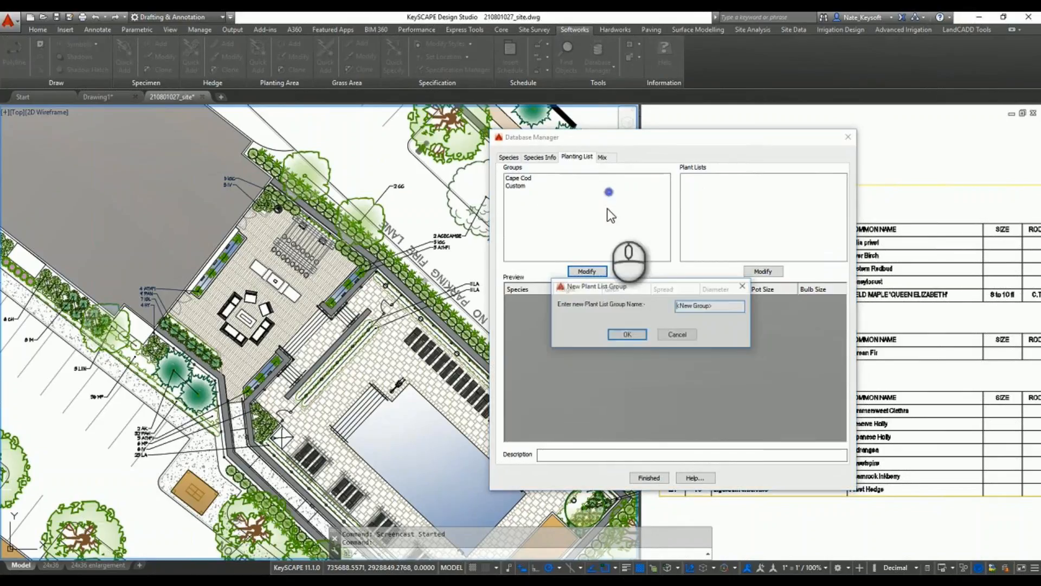
click(716, 306)
drag(716, 306, 618, 307)
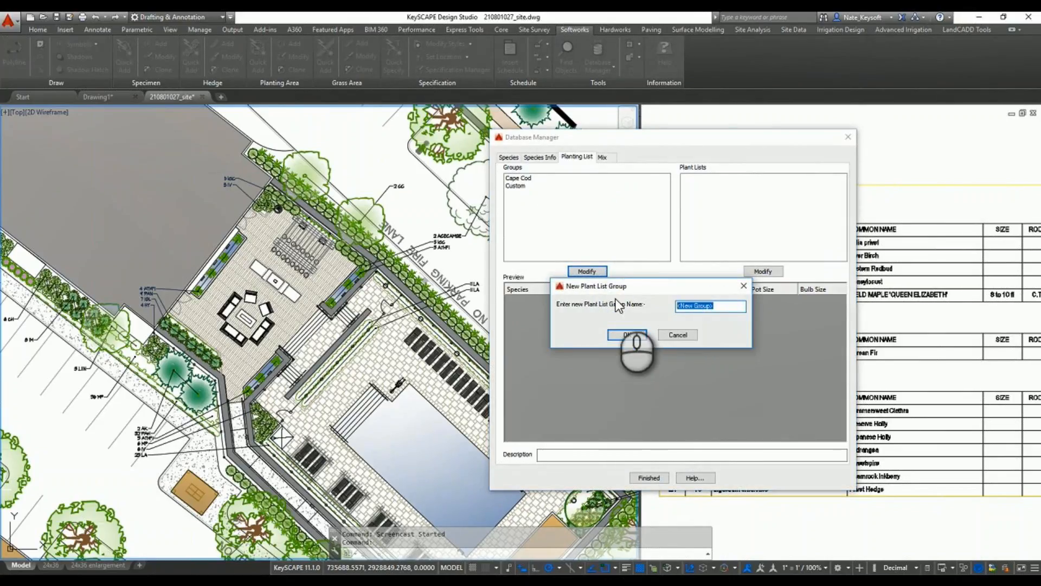
text(zON)
key(BackSpace)
key(BackSpace)
text(ONE 7)
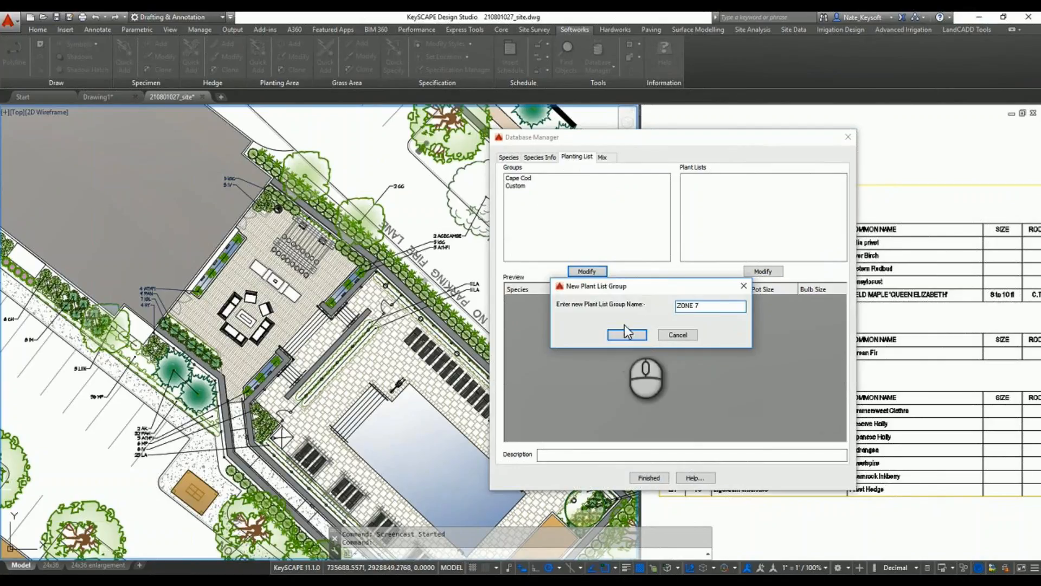
click(626, 335)
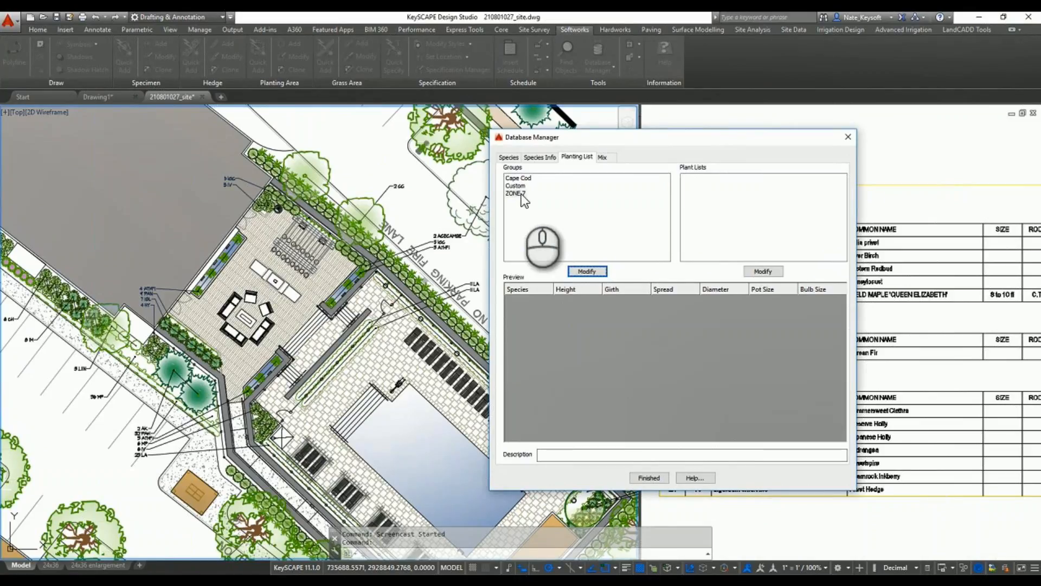
Start a plant list import from the Plant Import Format spreadsheet, choosing its Trees table.
click(760, 271)
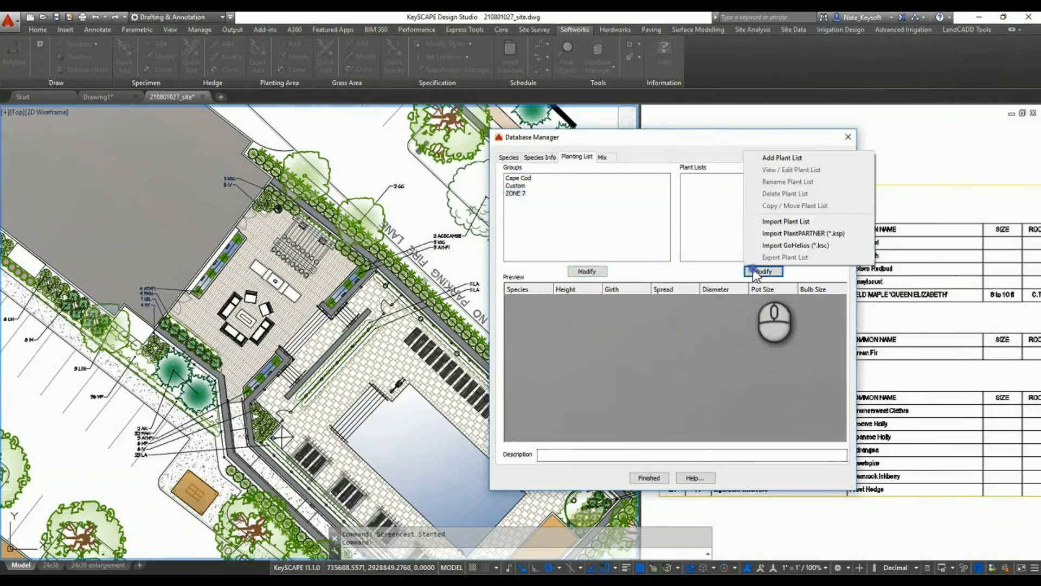
click(787, 221)
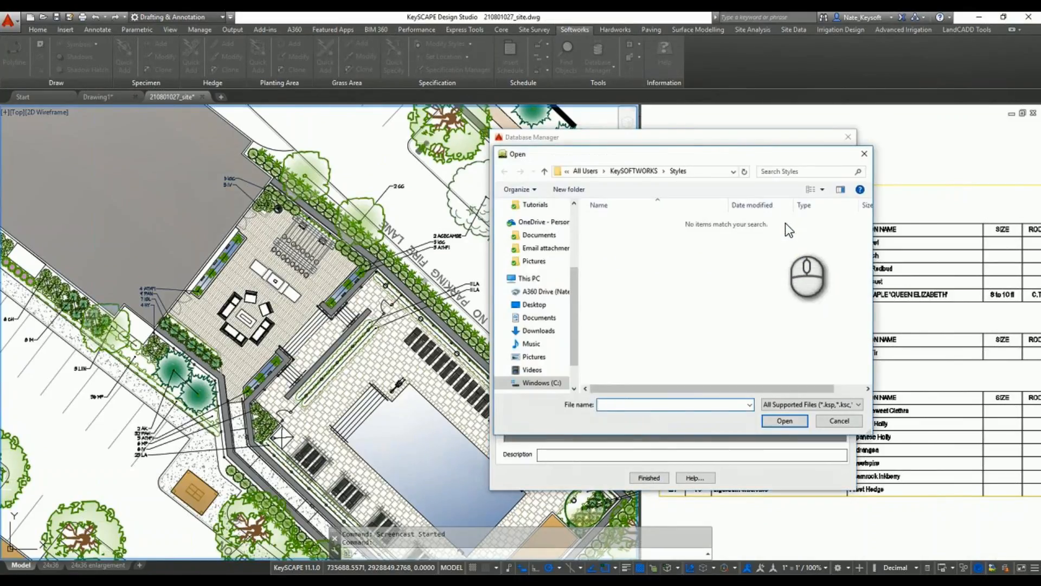
click(733, 173)
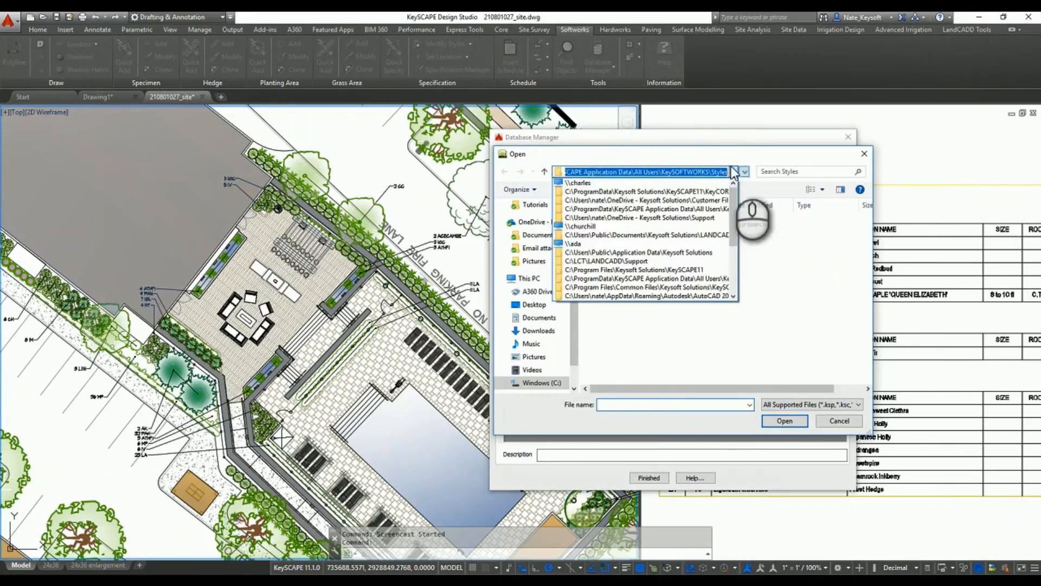
double_click(640, 269)
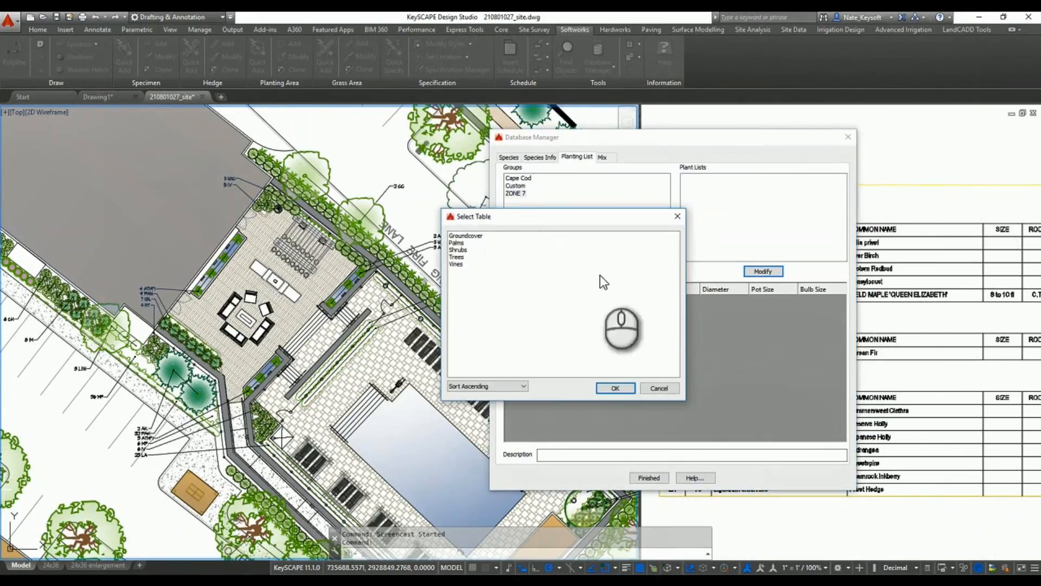
click(458, 257)
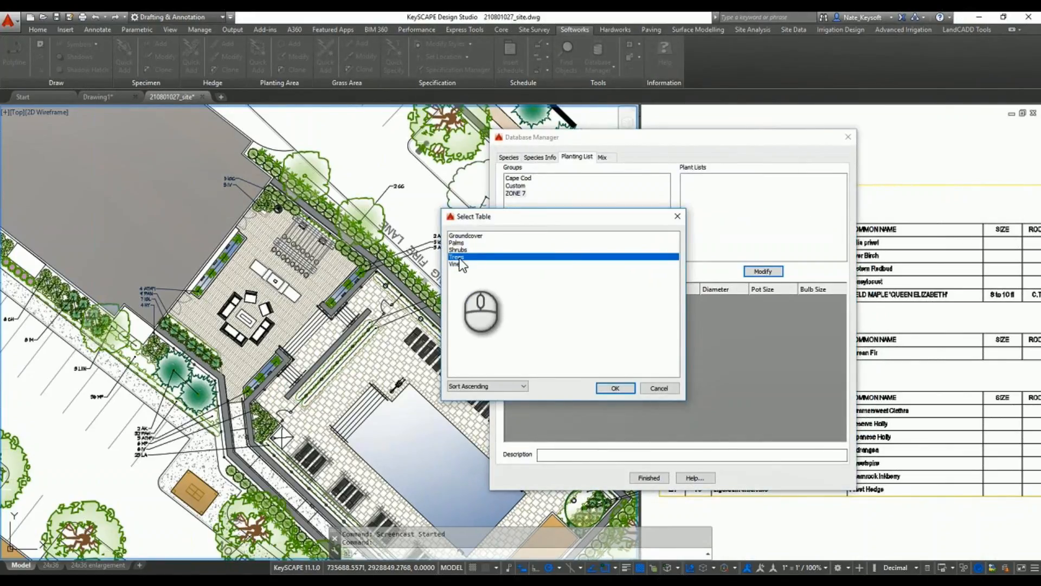
click(615, 387)
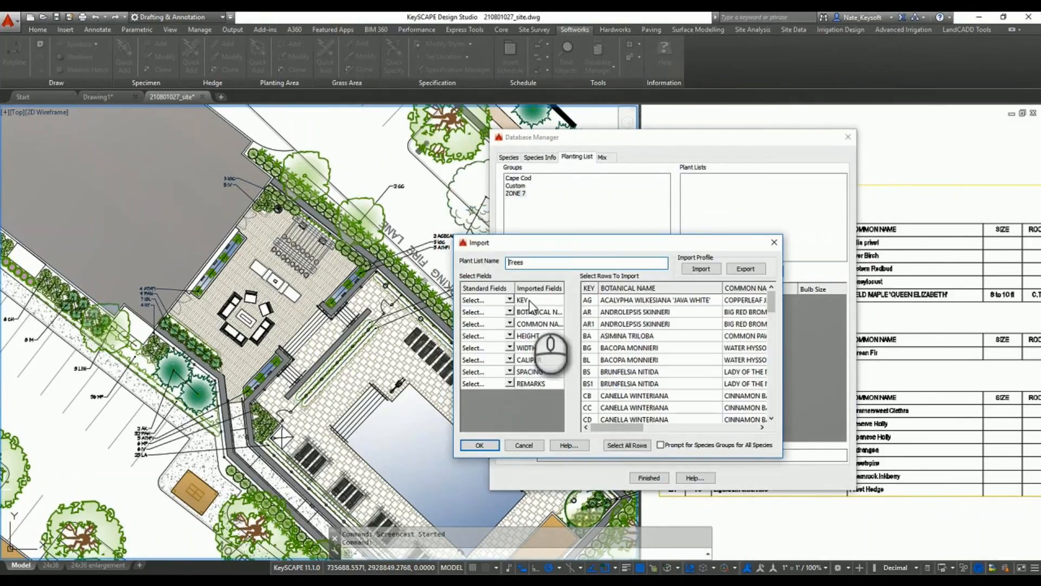
Map the imported KEY field to Abbreviation, the botanical name to Name, and the common name to Common Name.
click(511, 301)
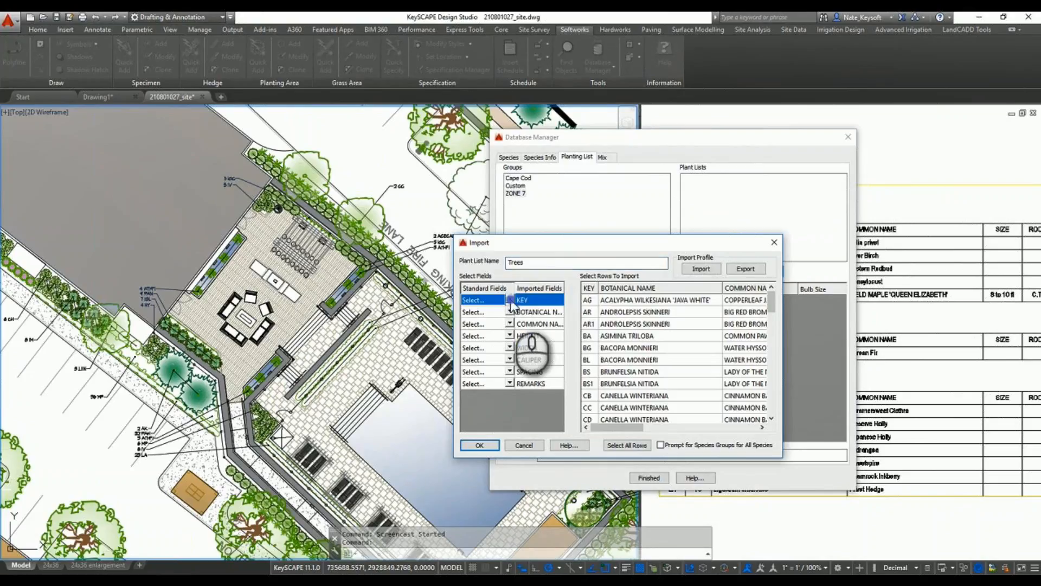
click(510, 300)
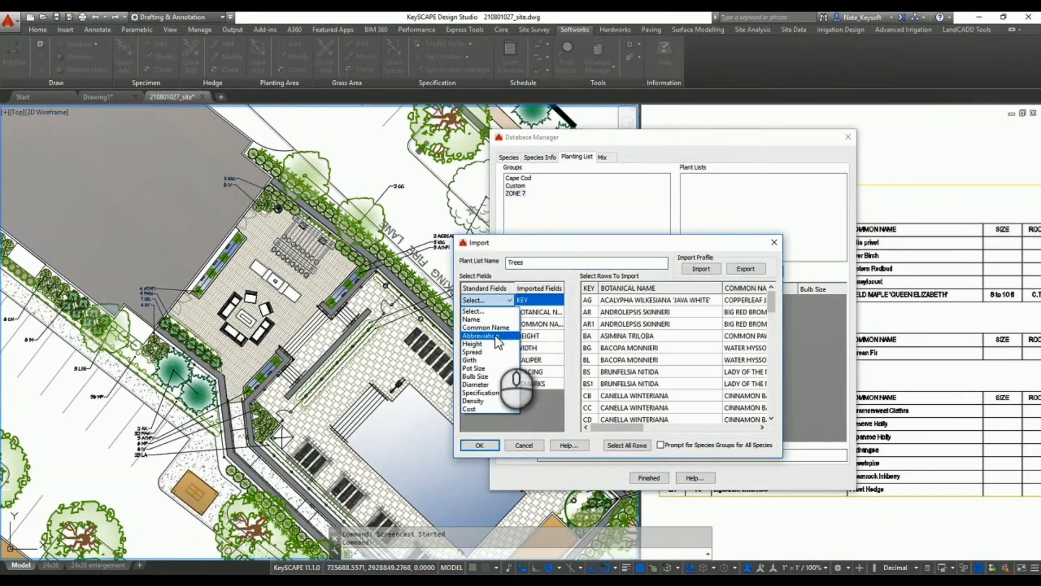
click(481, 335)
click(510, 313)
click(511, 313)
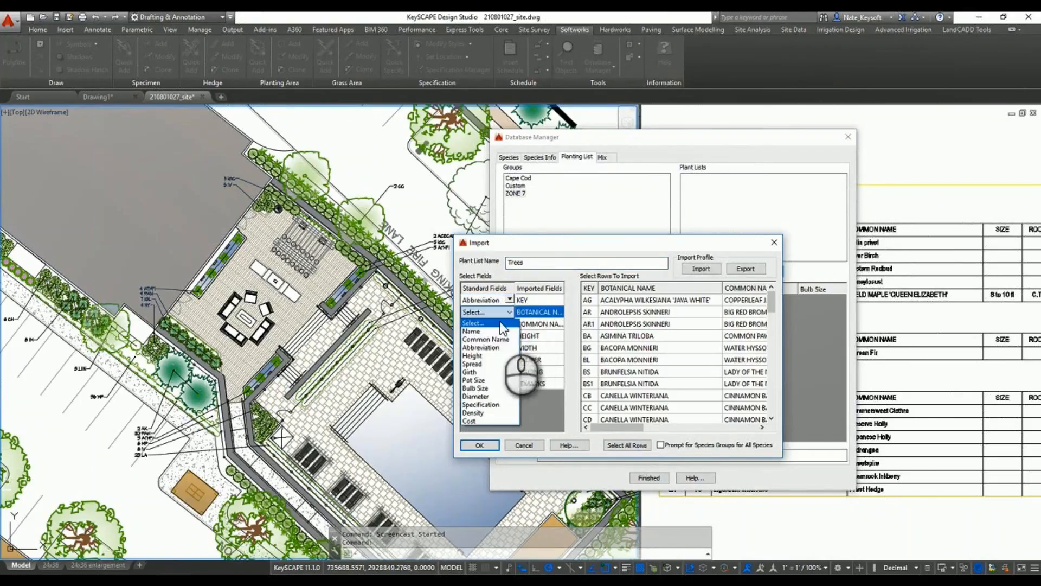
click(494, 329)
click(510, 323)
click(510, 324)
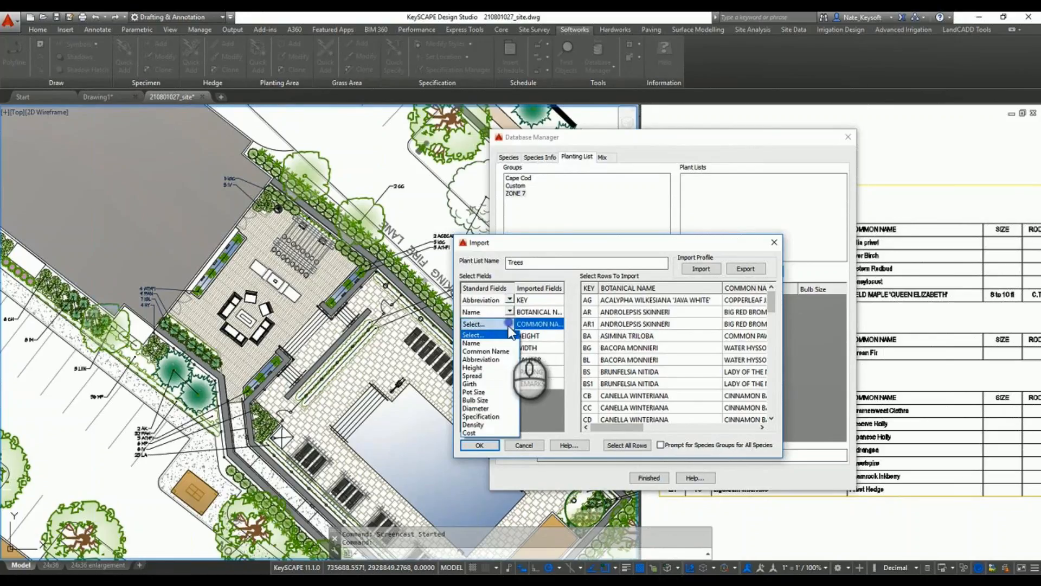
click(490, 347)
Map the imported HEIGHT field to Height, WIDTH to Spread, CALIPER to Girth, and REMARKS to Specification.
click(510, 336)
click(510, 335)
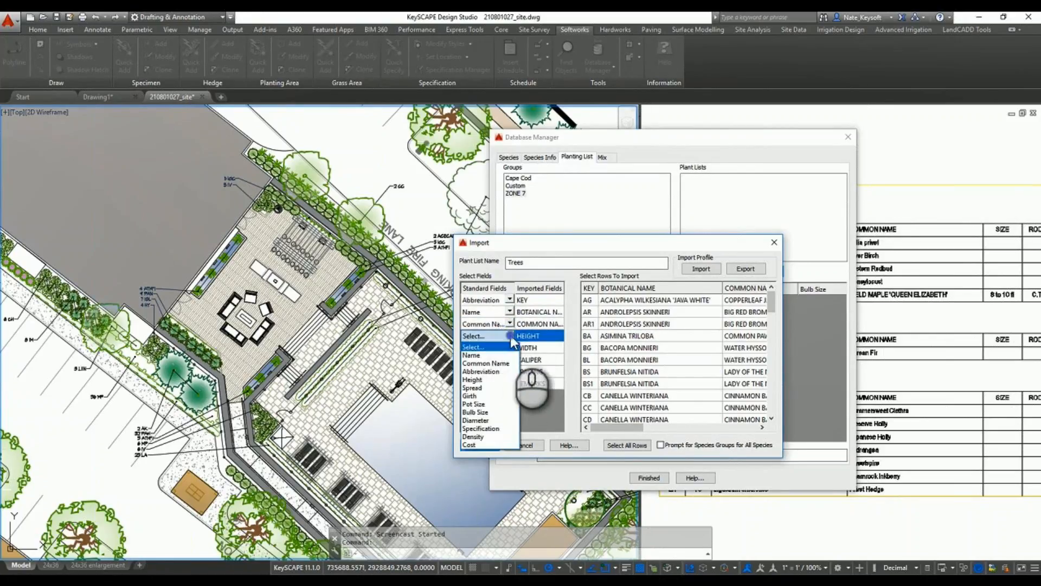
click(504, 408)
click(510, 347)
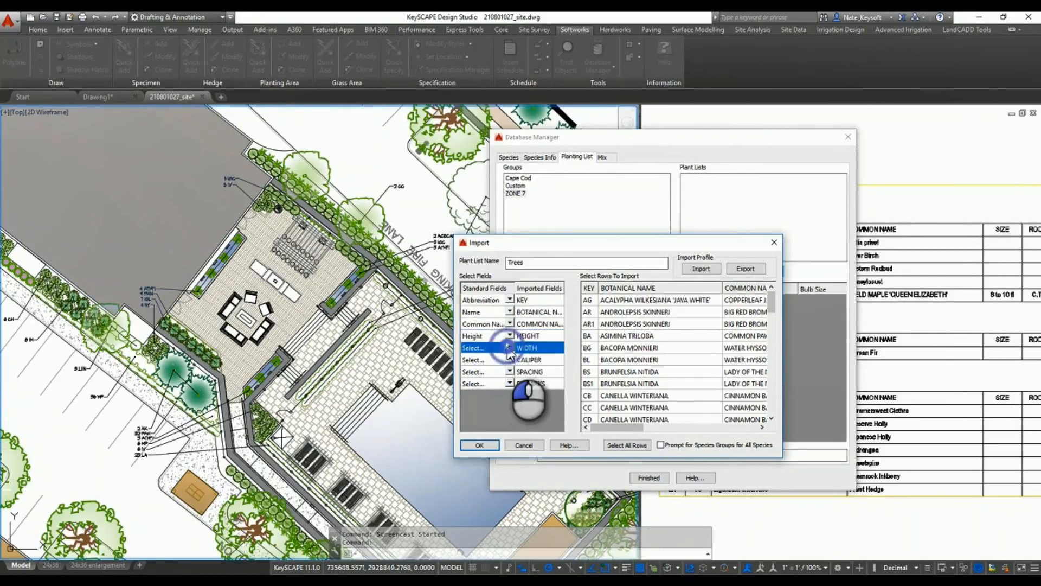
click(510, 348)
click(483, 398)
click(510, 359)
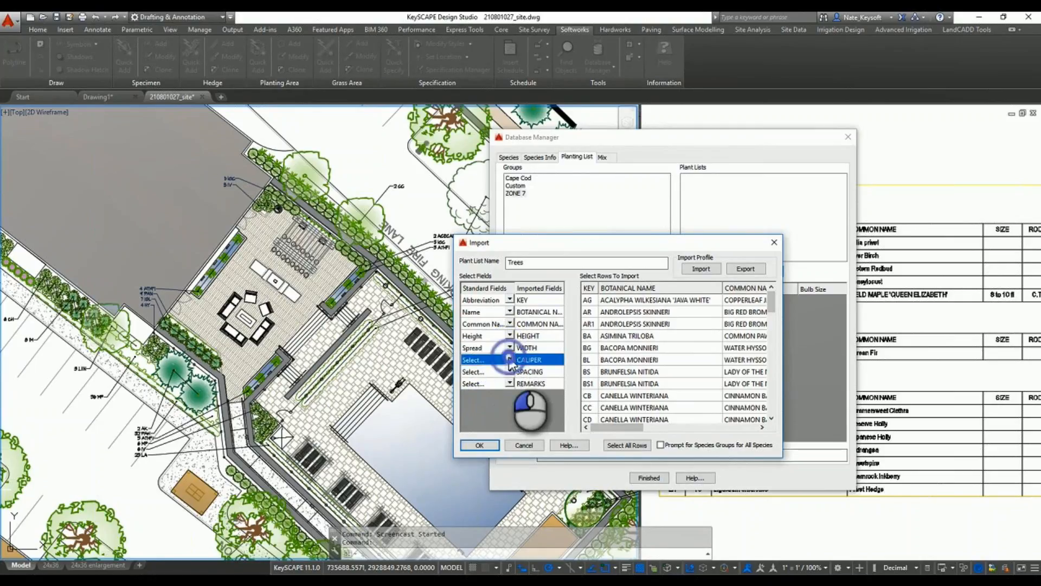
click(509, 359)
click(491, 421)
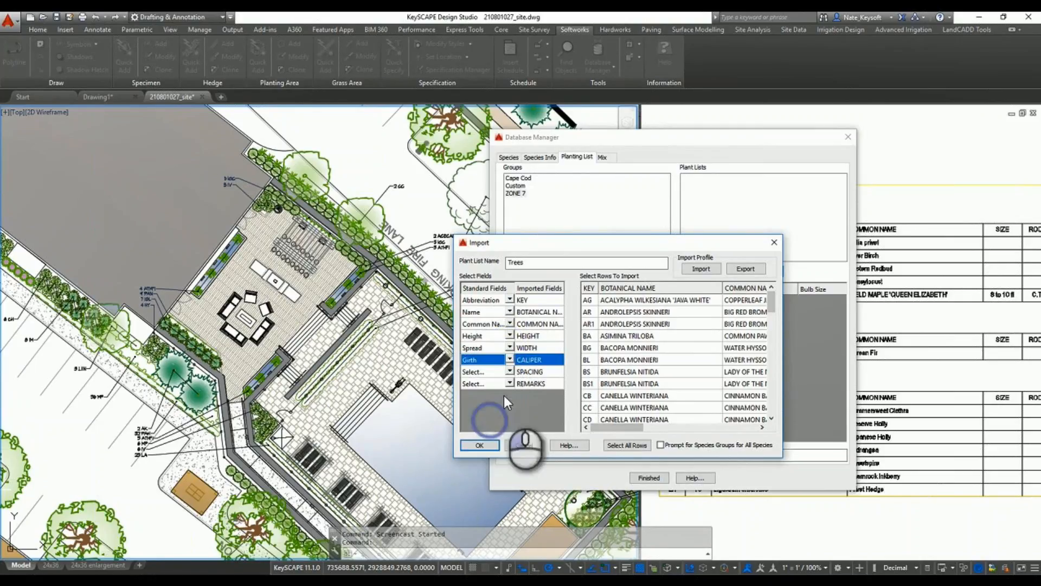
click(510, 383)
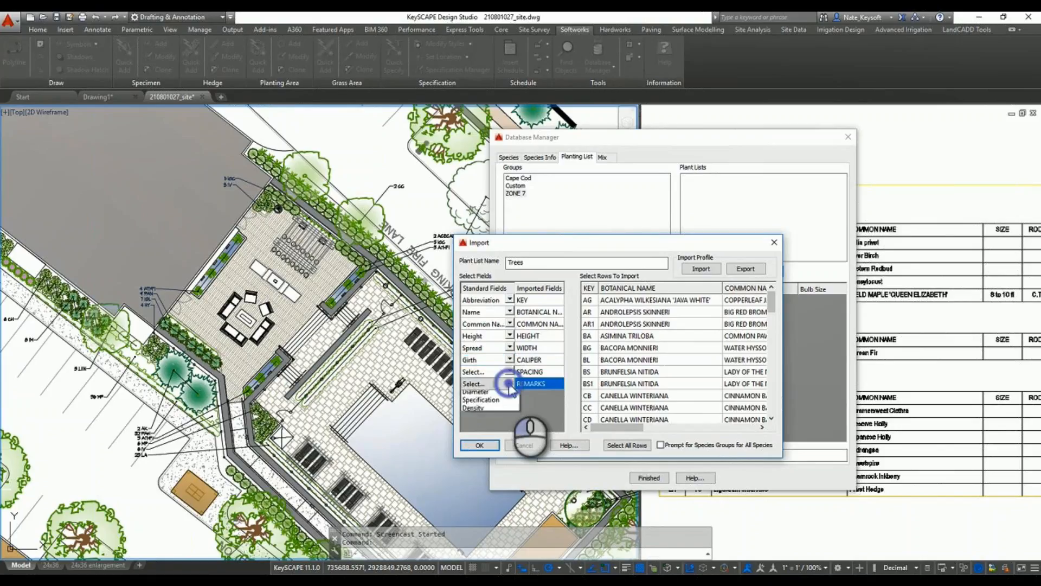
click(509, 383)
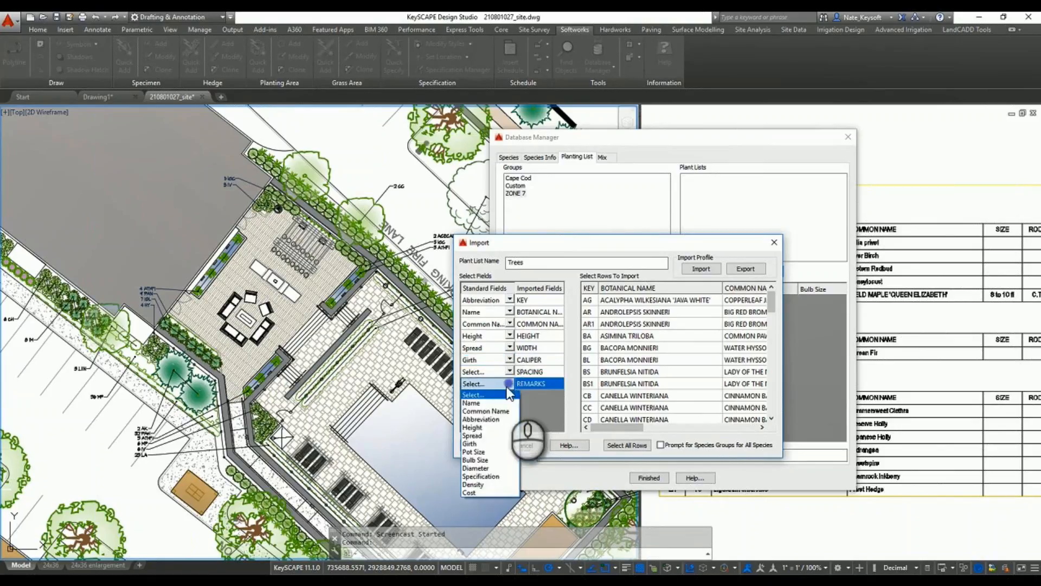
click(481, 475)
Import all rows of the Trees list and assign COCCOLOBA UVIFERA and TRACHYCARPUS FORTUNEI to the Trees species group.
click(626, 445)
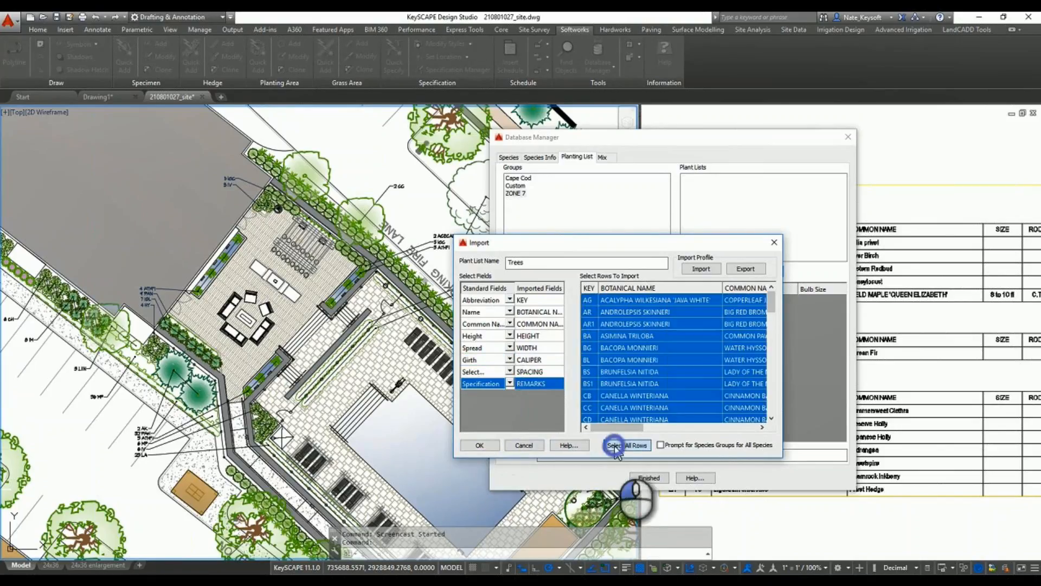
click(480, 445)
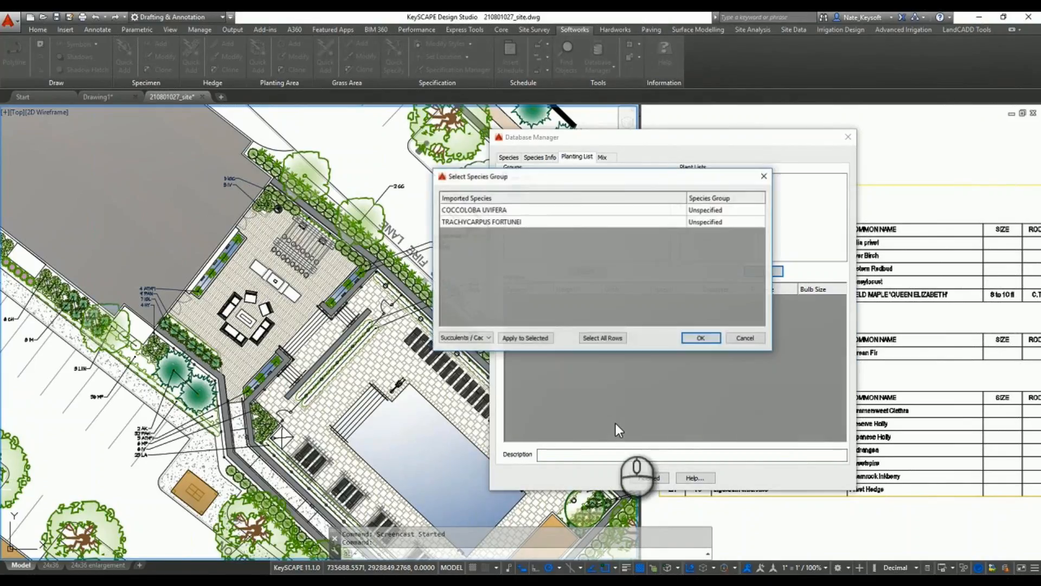
click(491, 211)
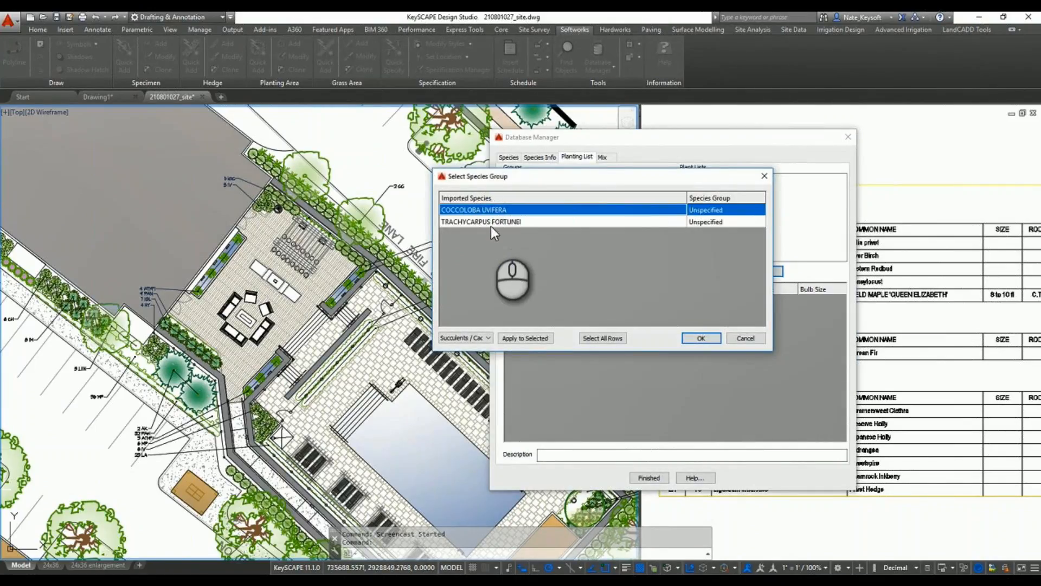
shift+click(490, 222)
click(488, 338)
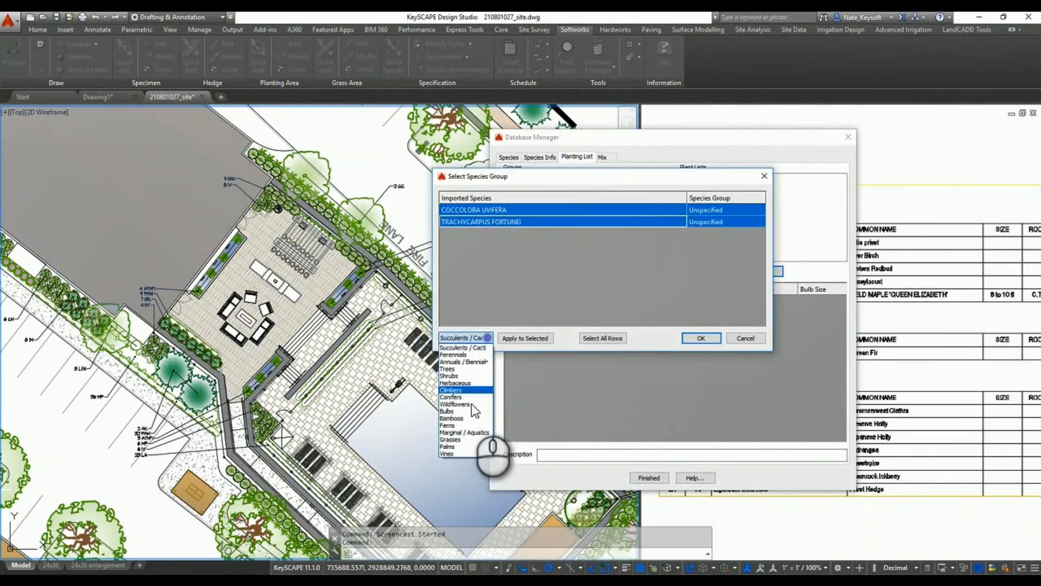
click(467, 370)
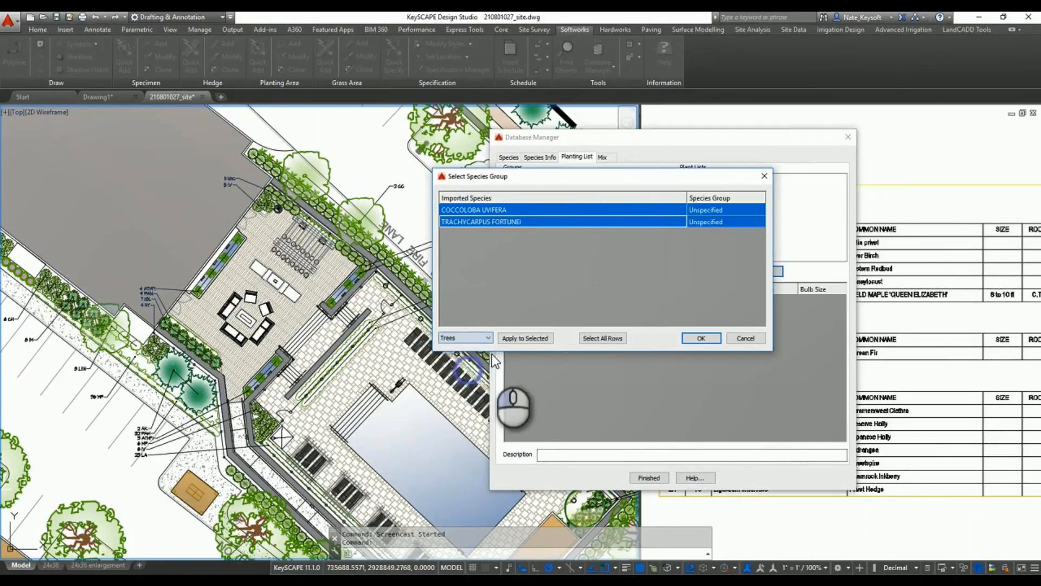
click(525, 338)
click(701, 338)
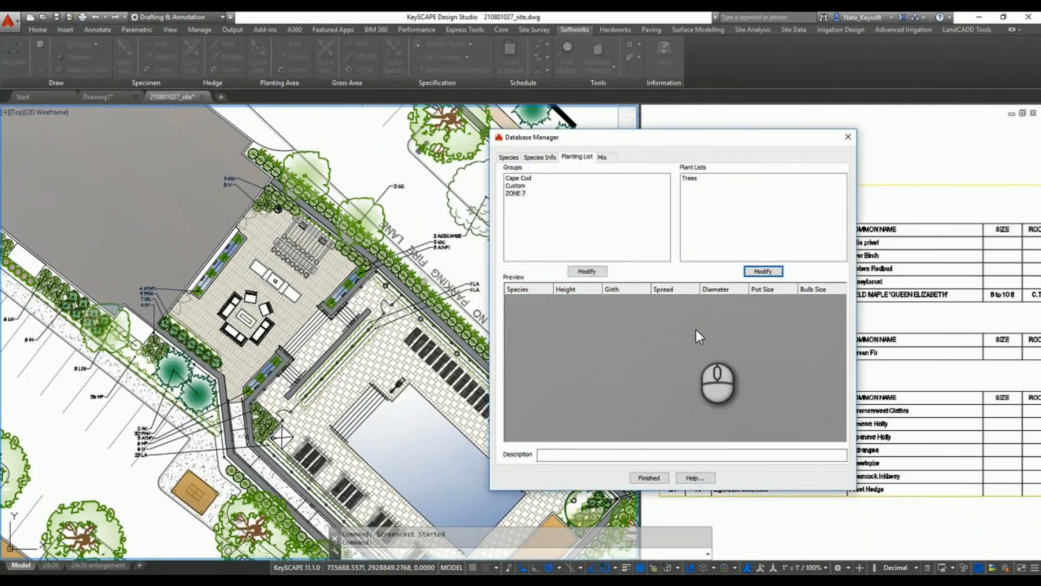
Review the species and size values in the imported Trees plant list and close the Database Manager.
click(692, 180)
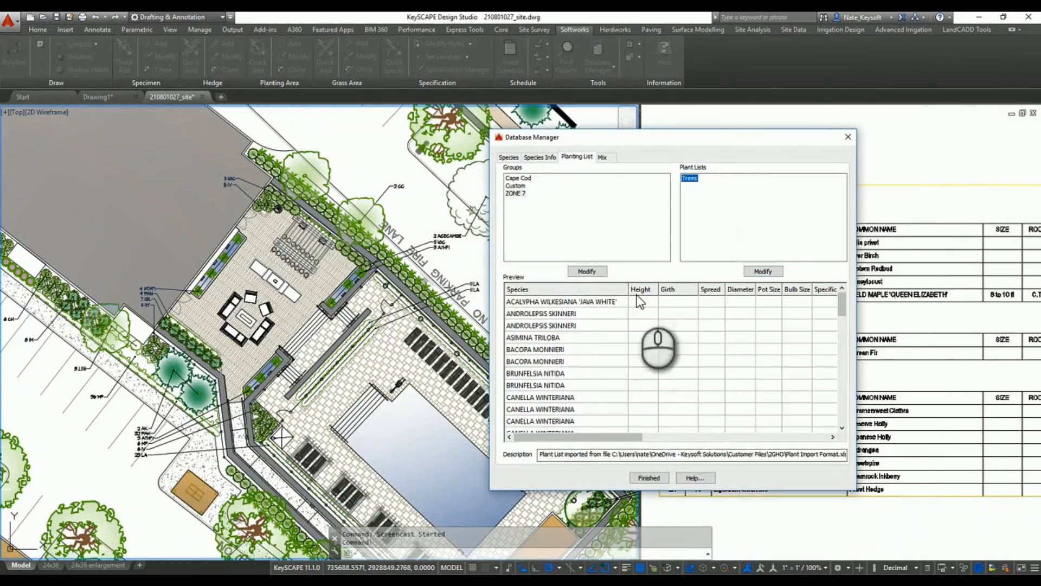
scroll(616, 355, down, 6)
scroll(614, 358, down, 4)
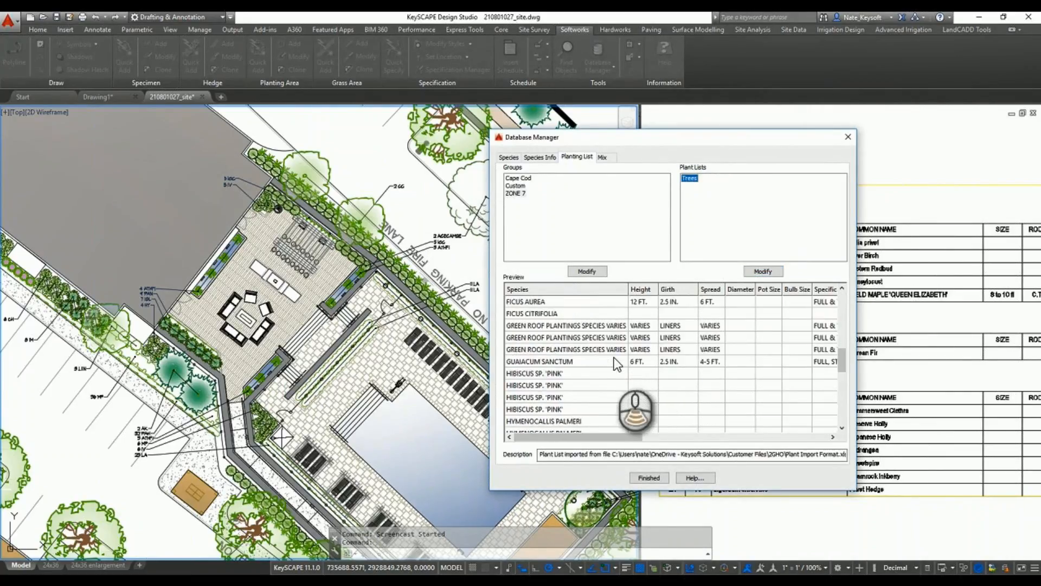
scroll(614, 390, up, 1)
drag(622, 438, 555, 431)
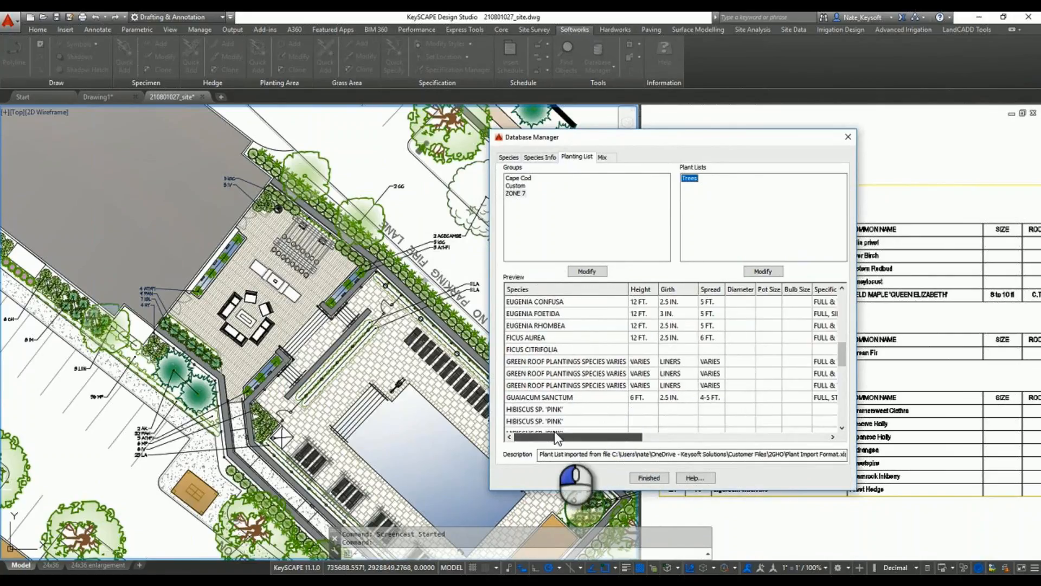
click(650, 481)
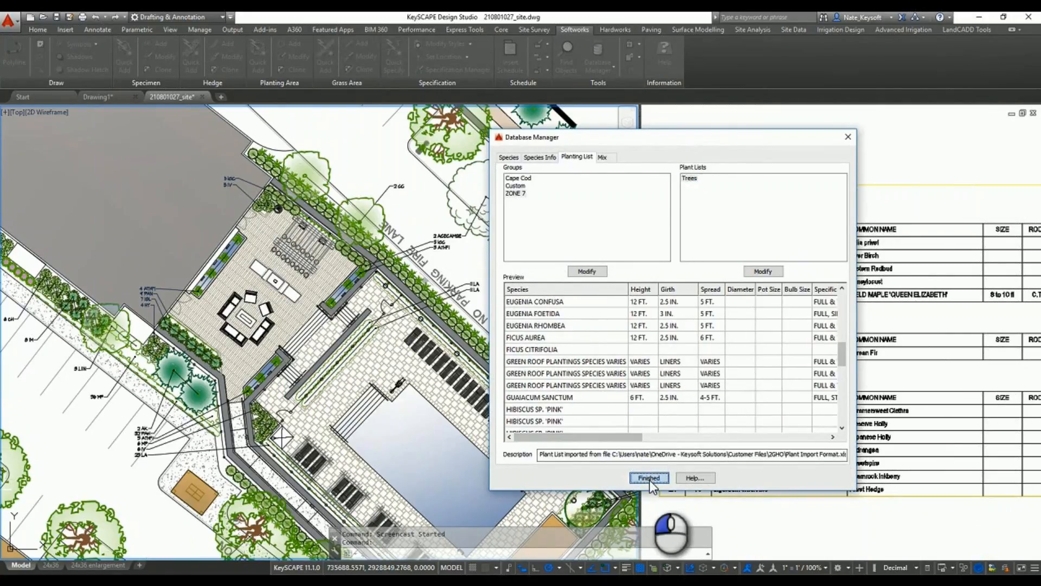
Increase all plant prices by 15 percent with a Global Update in the Price List Manager.
click(601, 69)
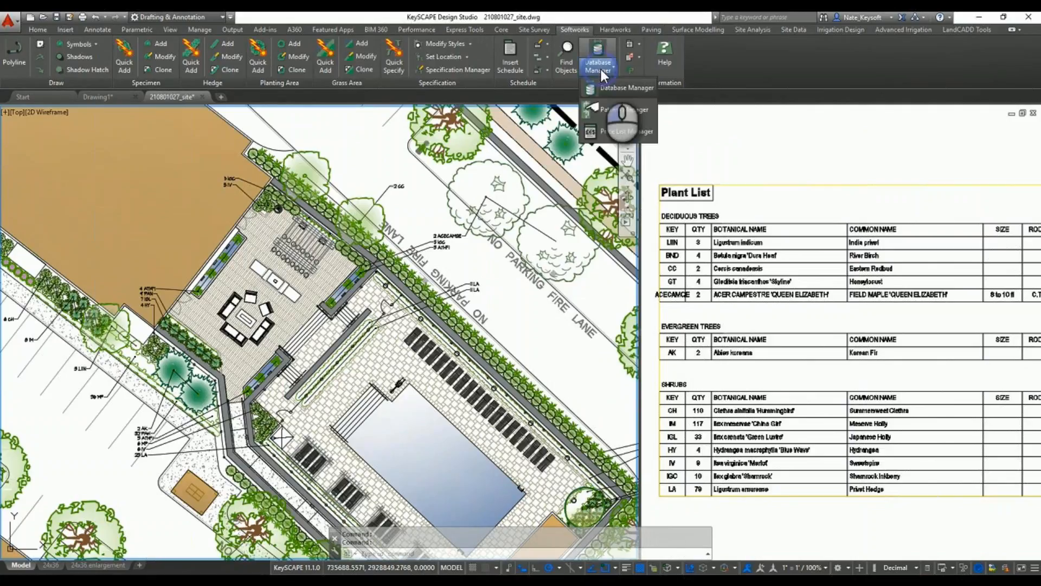
click(620, 135)
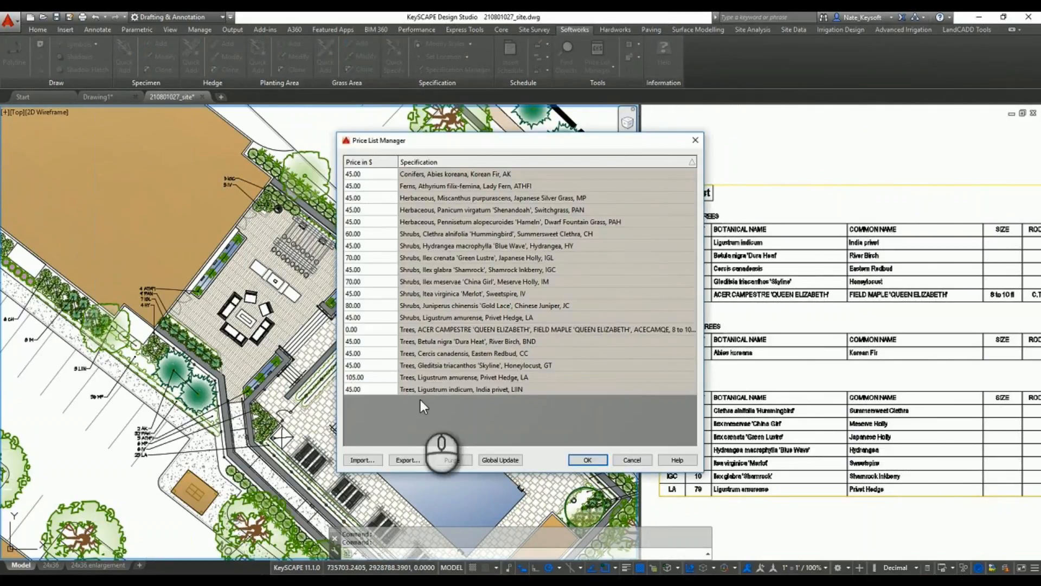
click(500, 460)
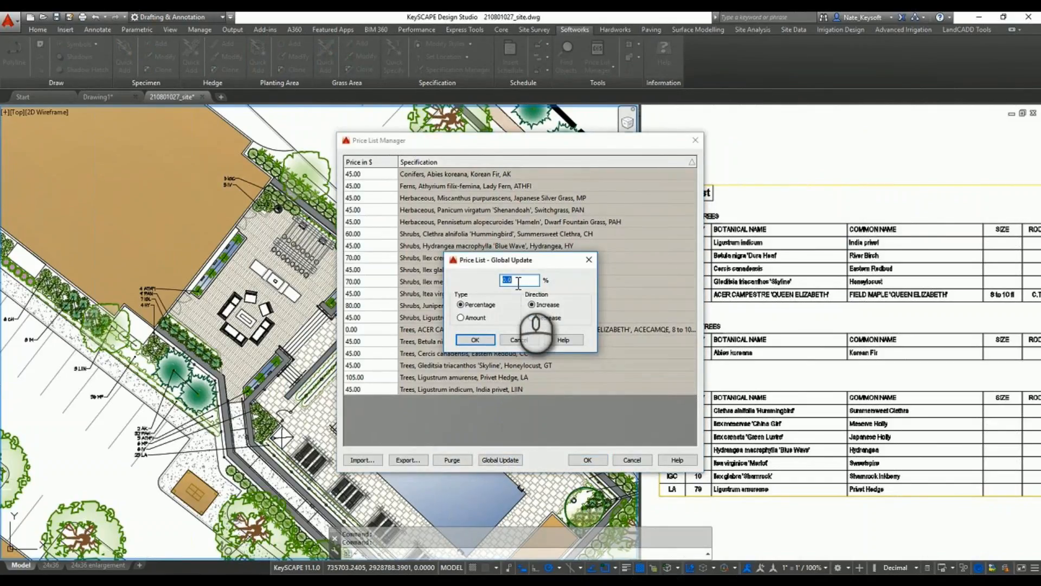
text(15)
click(475, 340)
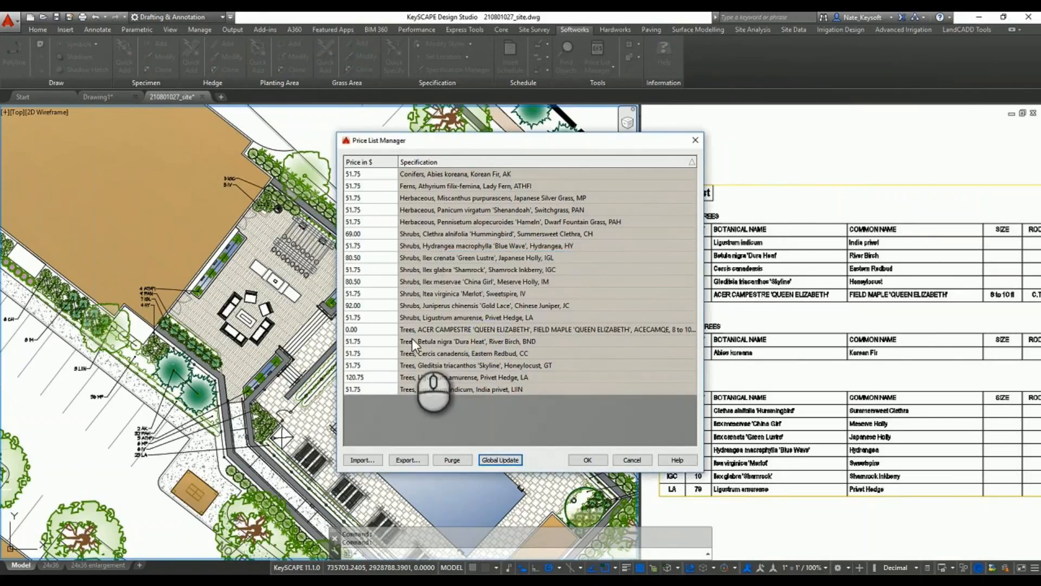
Set the price of Trees, ACER CAMPESTRE 'QUEEN ELIZABETH' to 35 and save the price list.
click(369, 329)
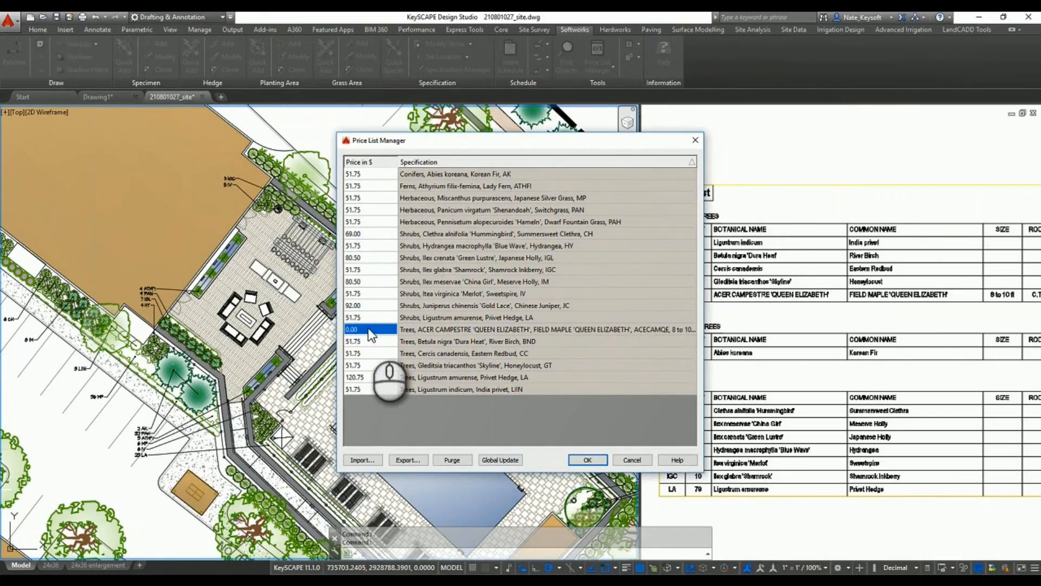
text(35)
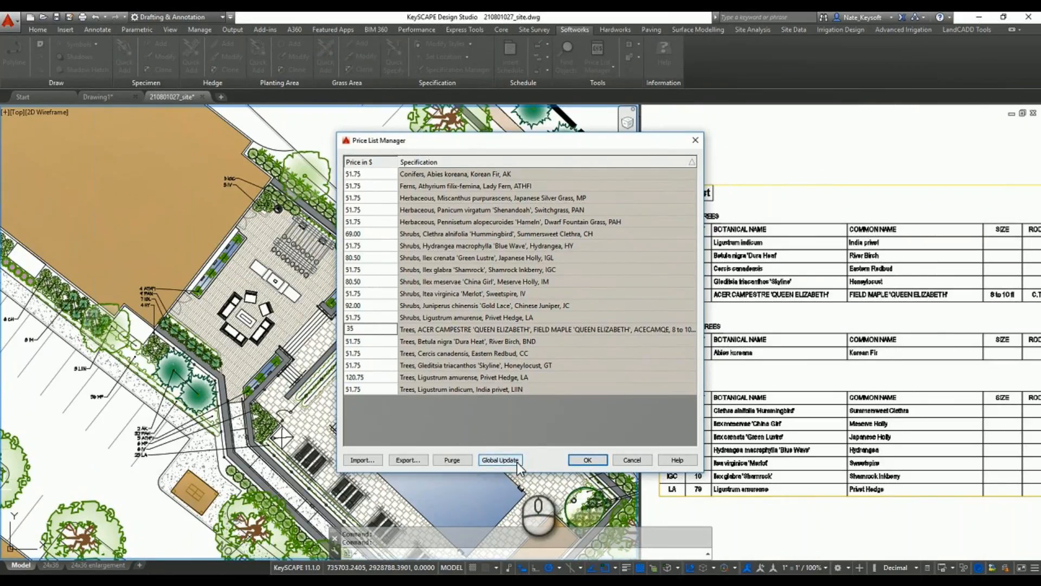
click(587, 460)
click(574, 354)
click(575, 355)
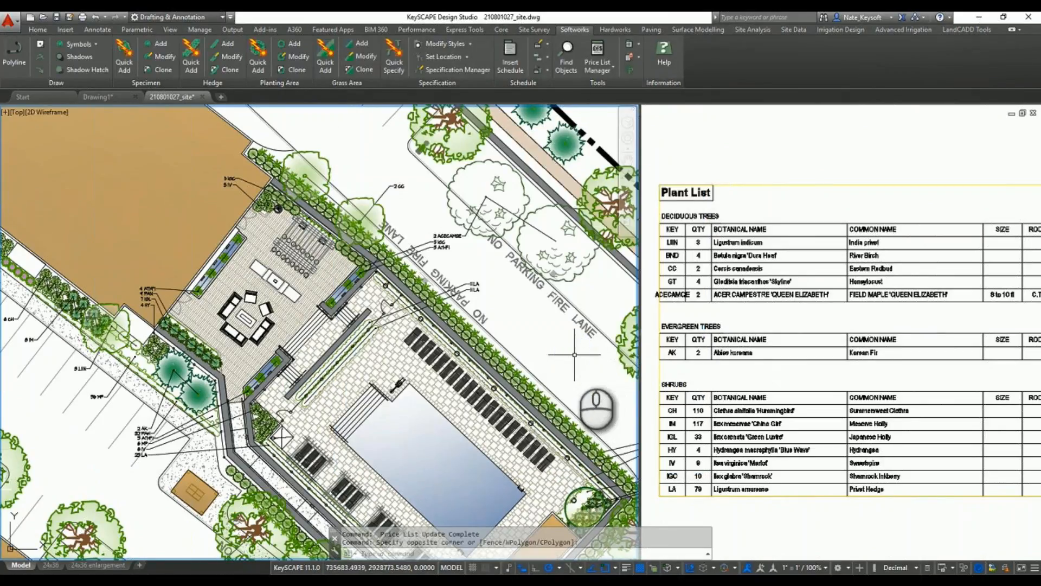
Add a Unit Price column without a total at the end of all groups in the KeySOFTWORKS Standard schedule style.
click(818, 315)
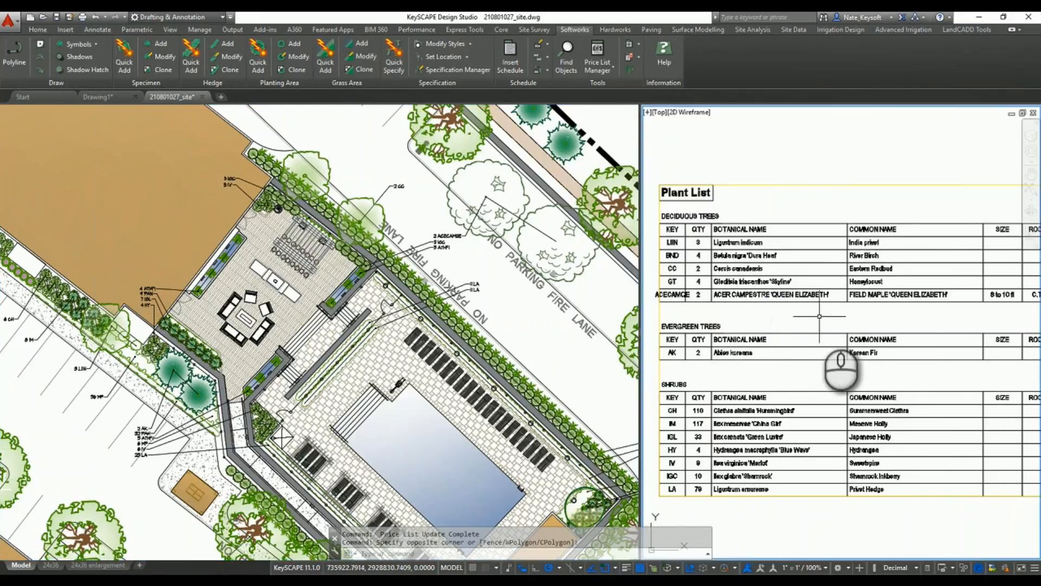
scroll(820, 316, down, 2)
middle_drag(820, 315, 735, 317)
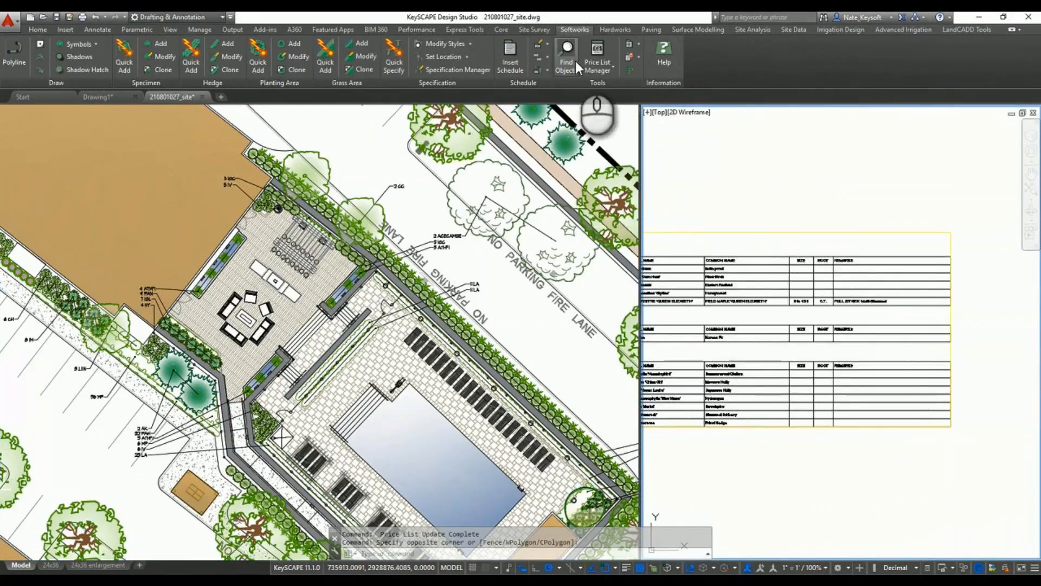
click(547, 43)
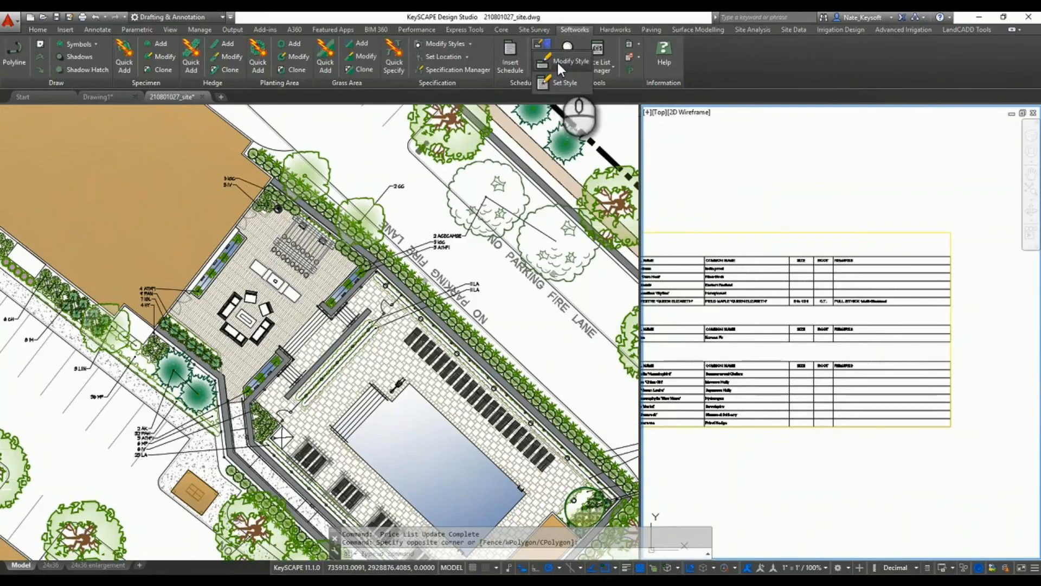
click(567, 63)
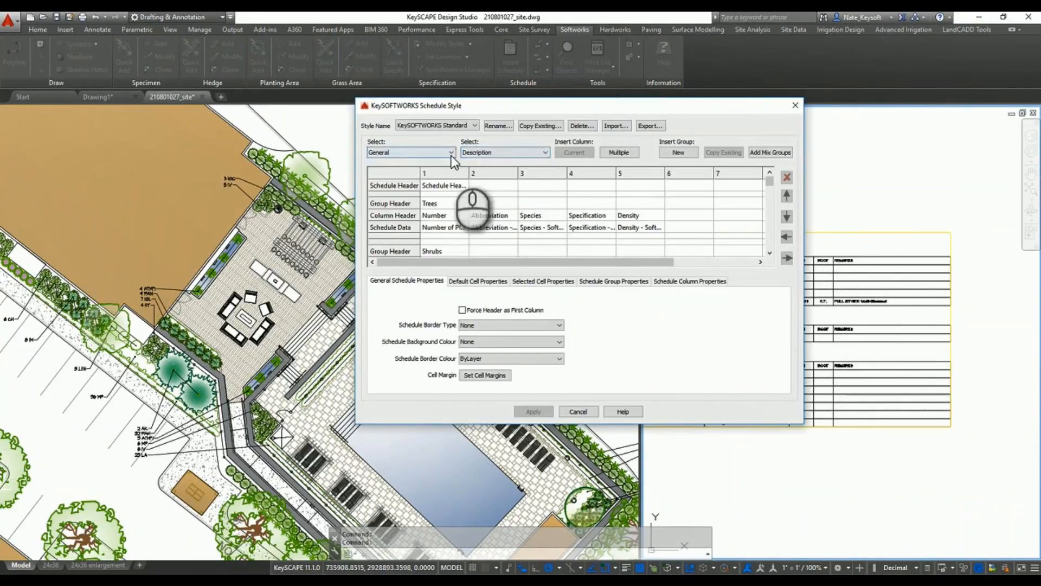
click(412, 152)
click(381, 176)
click(537, 152)
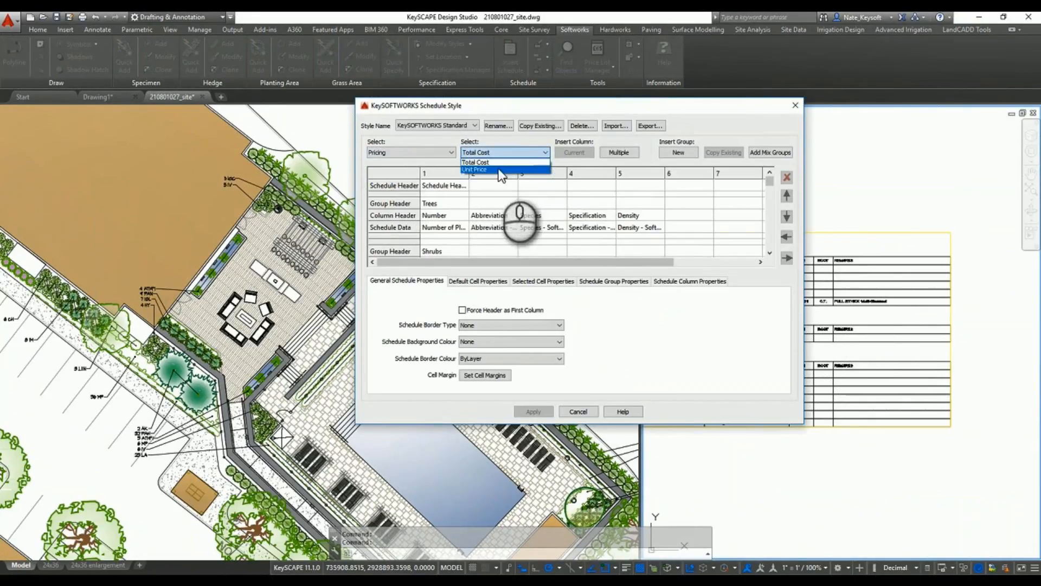
click(518, 165)
click(619, 153)
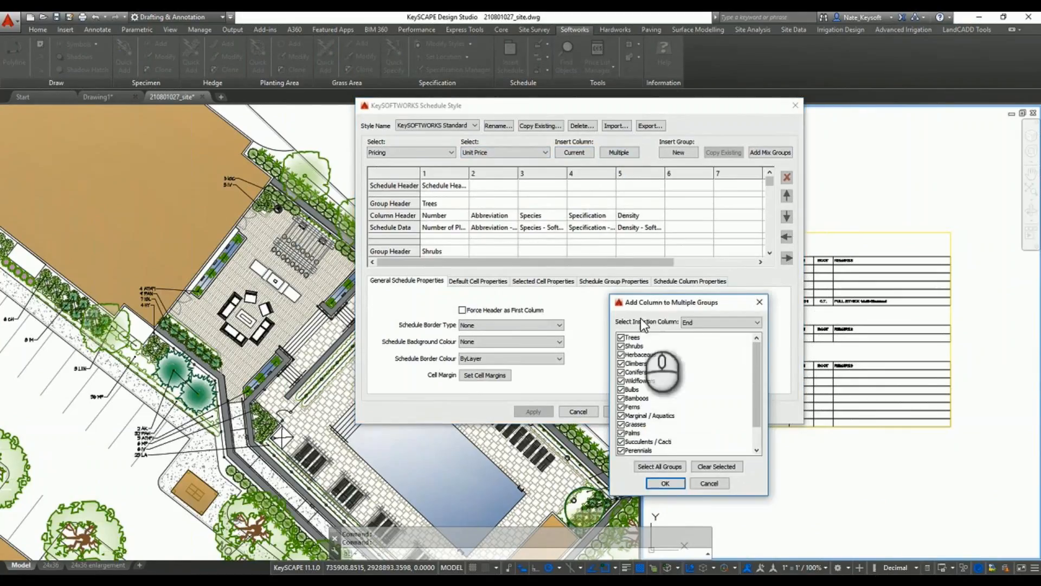
click(670, 487)
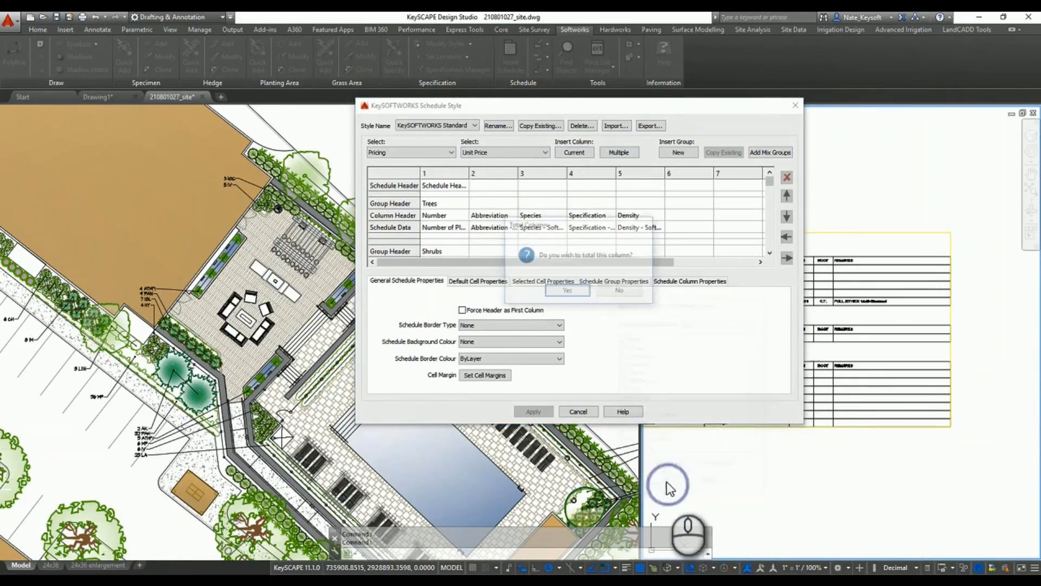
click(617, 291)
Add a totalled Total Cost column at the end of all groups, apply the schedule style changes and close the style editor.
click(537, 153)
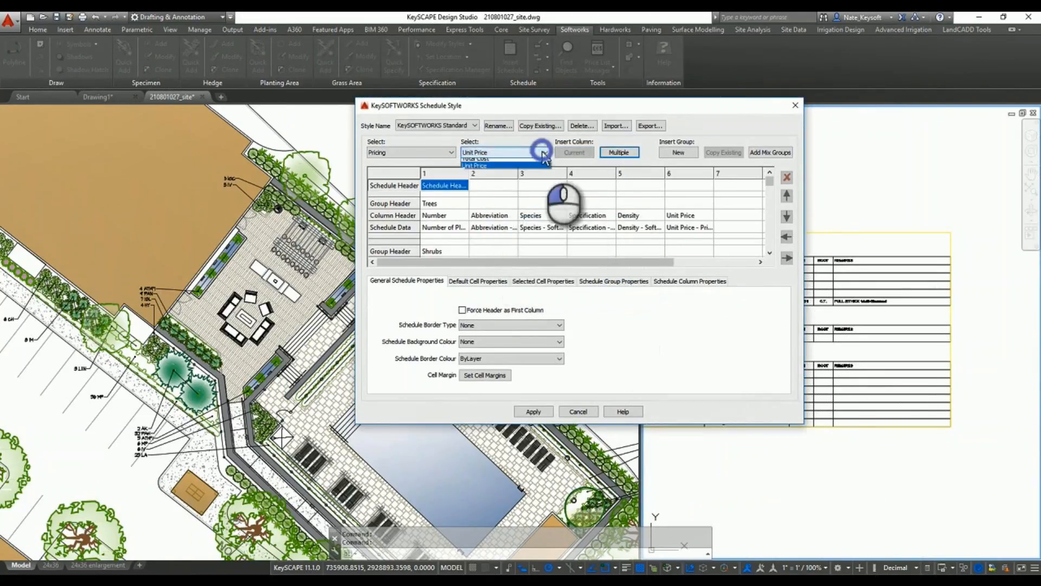
click(521, 168)
click(619, 153)
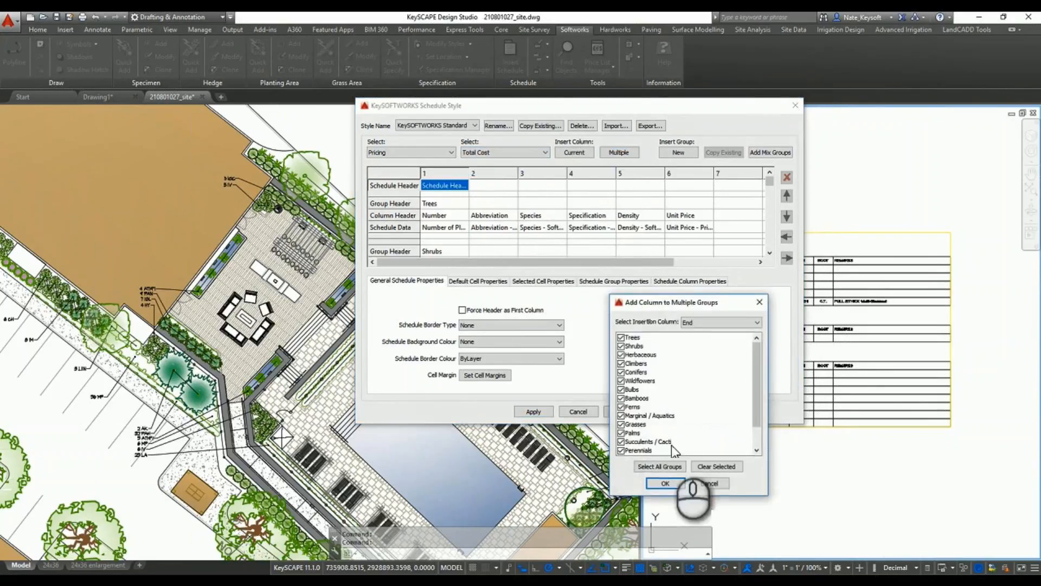
click(670, 476)
click(567, 292)
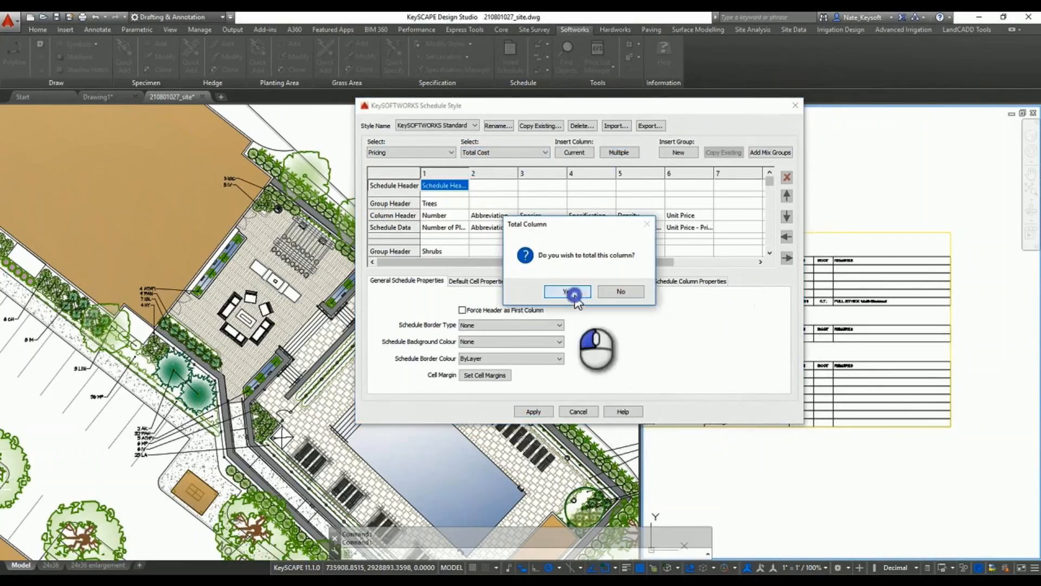
click(534, 411)
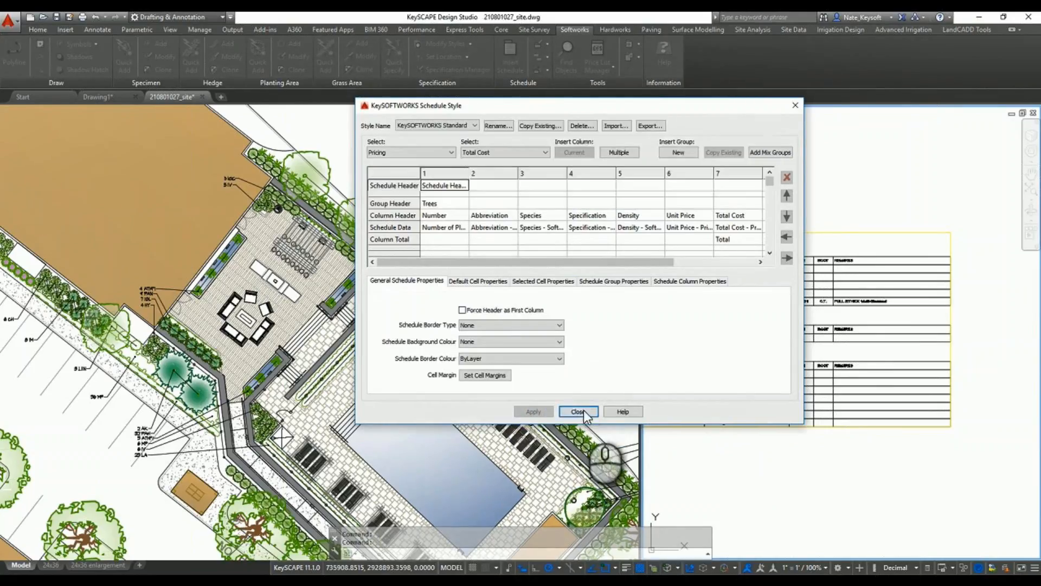
click(580, 411)
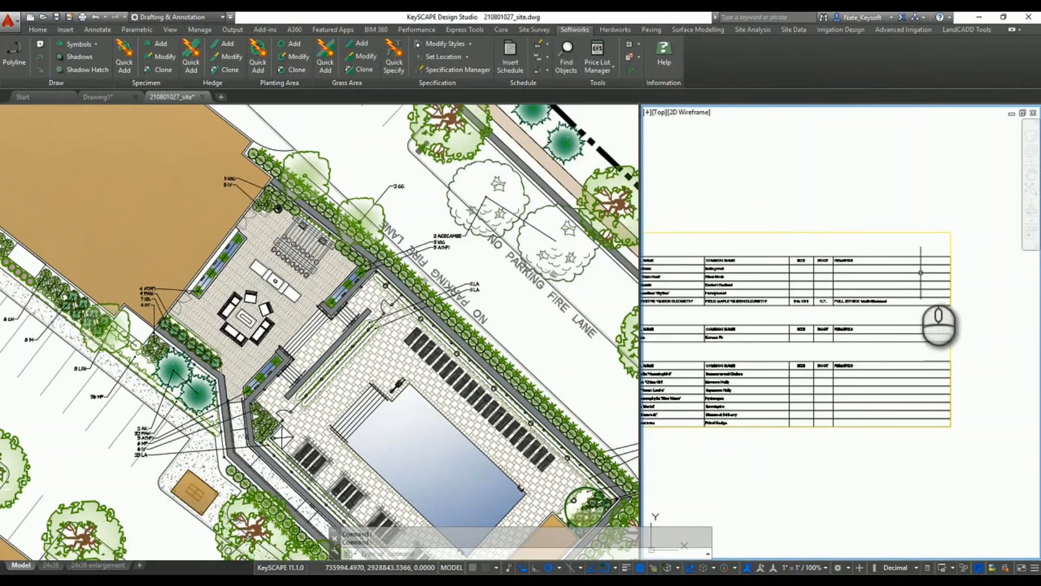
Change the Plant List schedule's style to KeySOFTWORKS Standard.
double_click(922, 288)
click(602, 164)
click(537, 181)
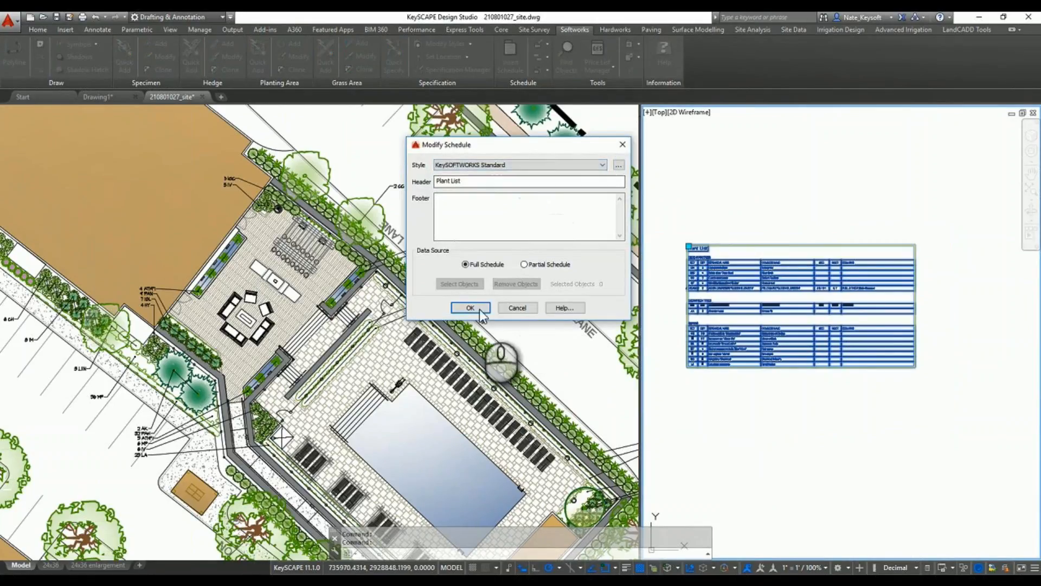
click(470, 308)
Examine the unit prices, total costs and group totals throughout the Plant List schedule.
click(841, 221)
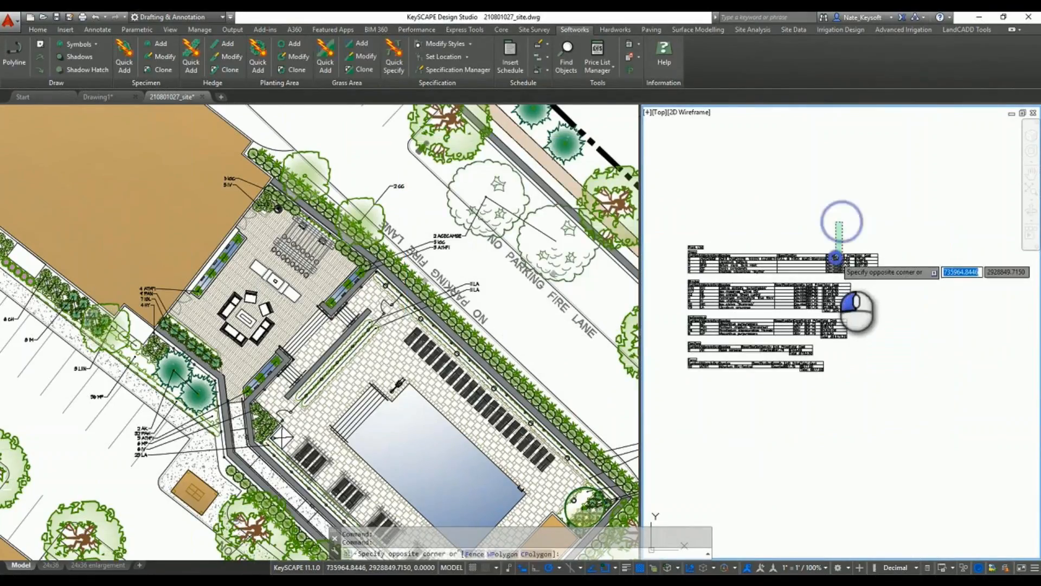
scroll(852, 279, up, 3)
key(Escape)
scroll(895, 256, up, 2)
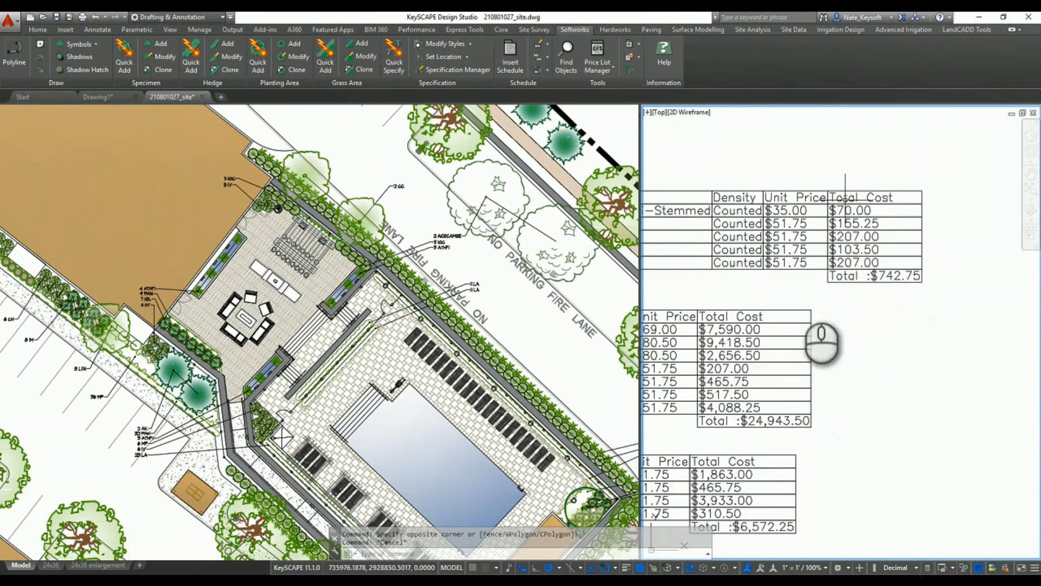
middle_drag(766, 350, 913, 324)
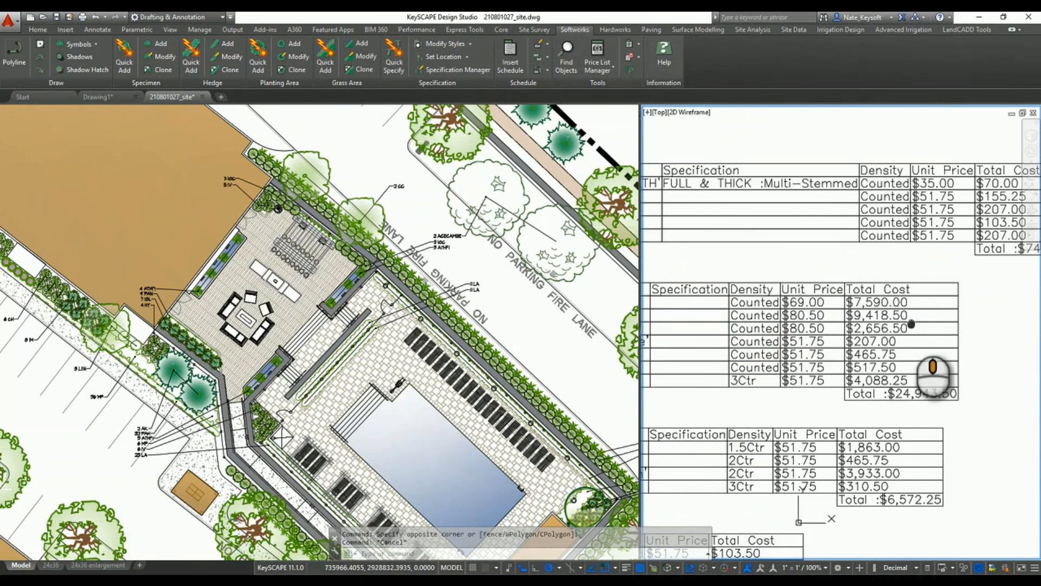
middle_drag(722, 412, 726, 411)
scroll(726, 411, down, 4)
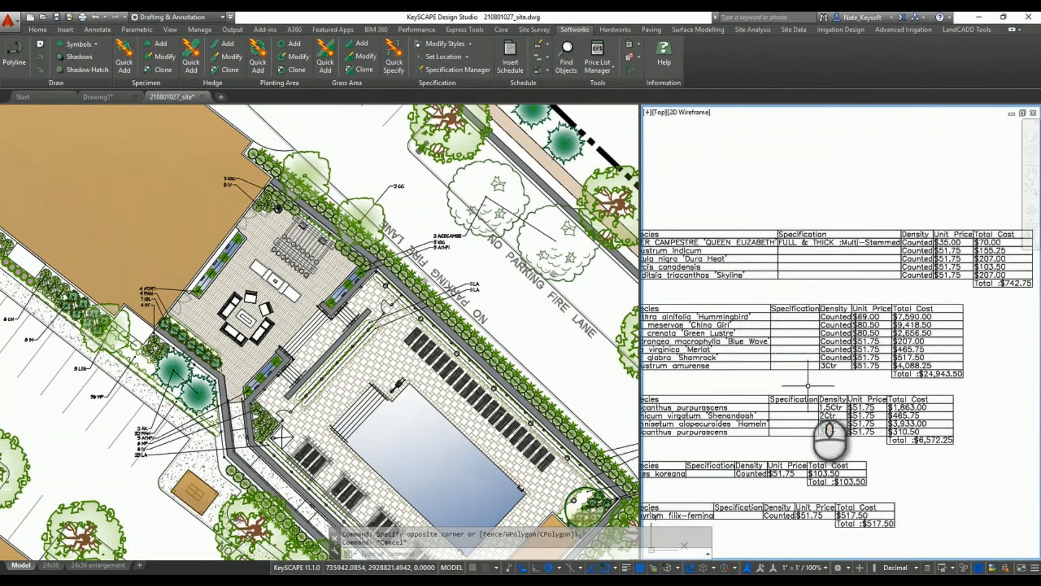
scroll(864, 357, down, 3)
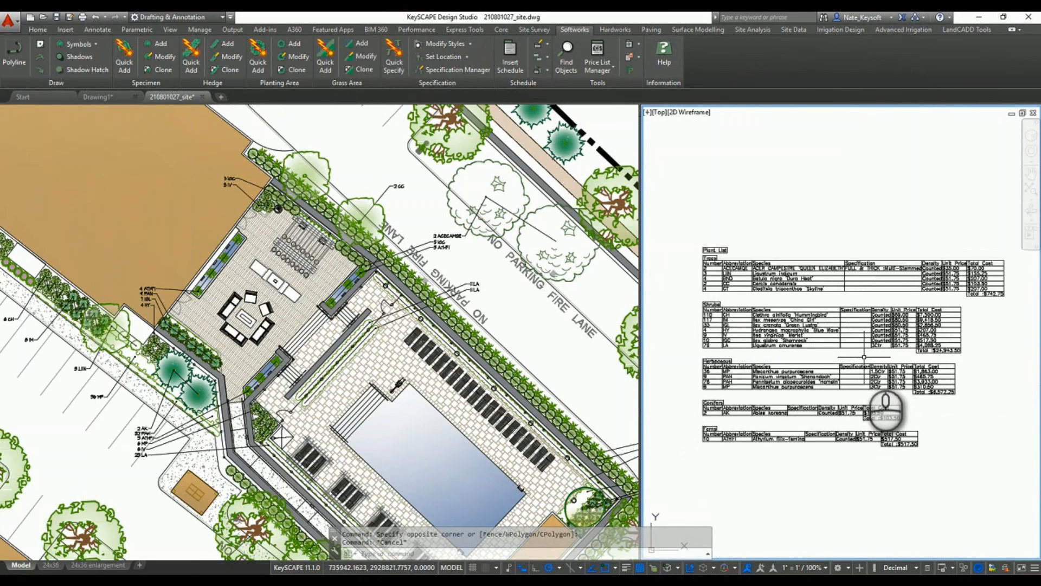
scroll(864, 357, up, 3)
middle_drag(864, 356, 767, 347)
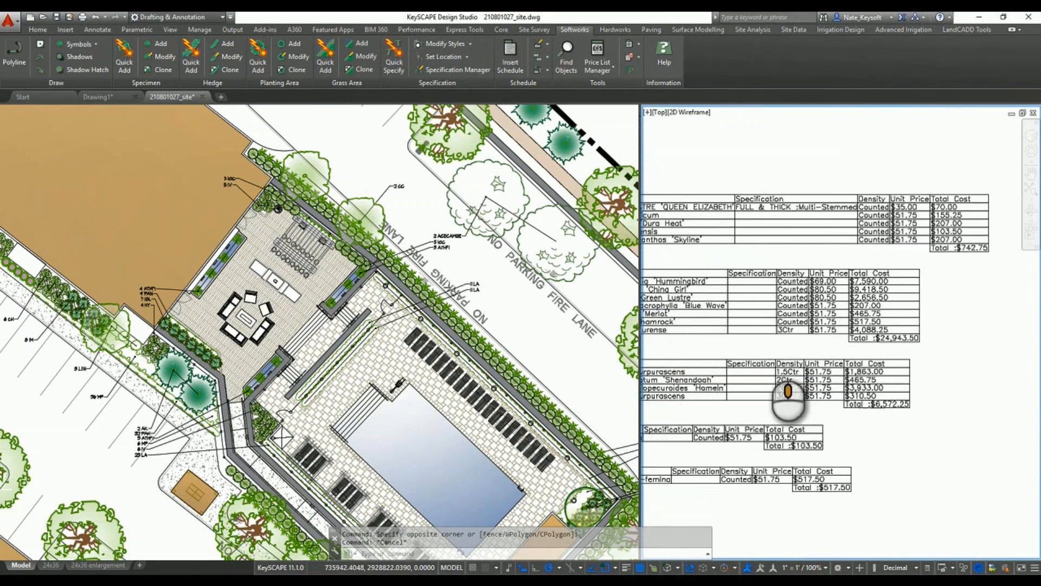
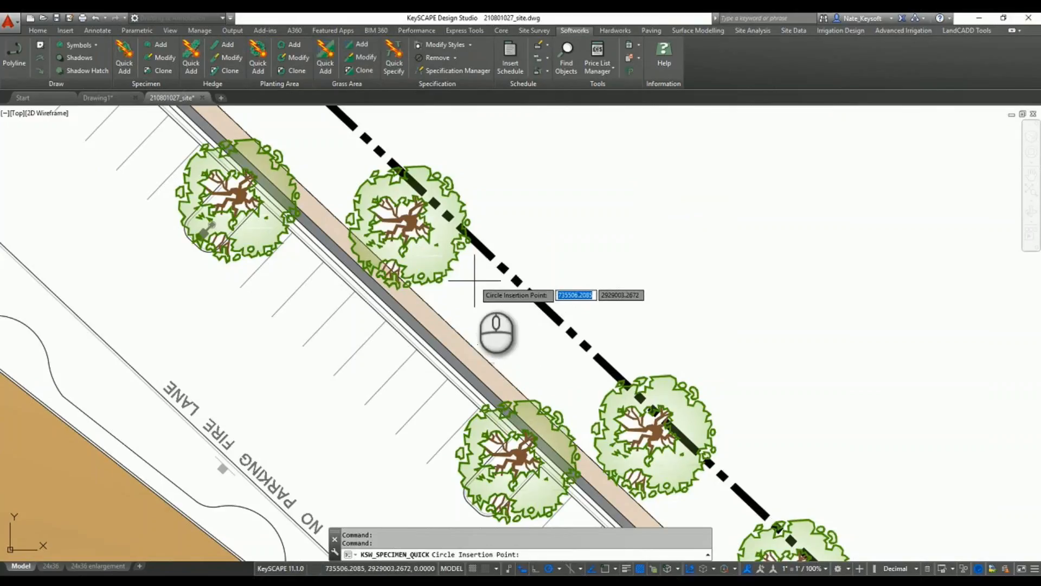
Insert four linked specimen circles with 12 ft spread in a staggered row between the existing trees along the boundary line.
click(475, 276)
click(492, 335)
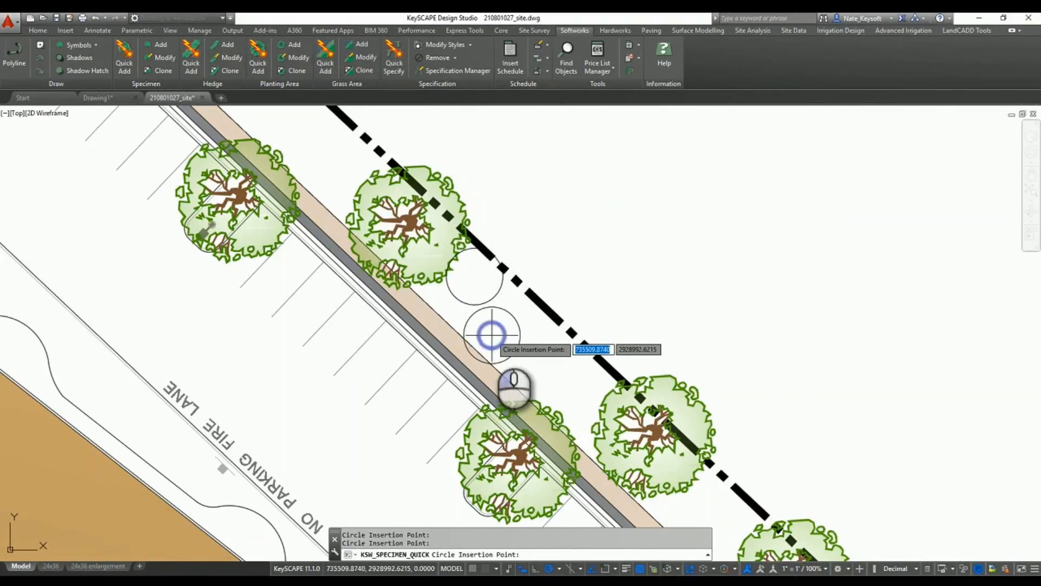
click(550, 345)
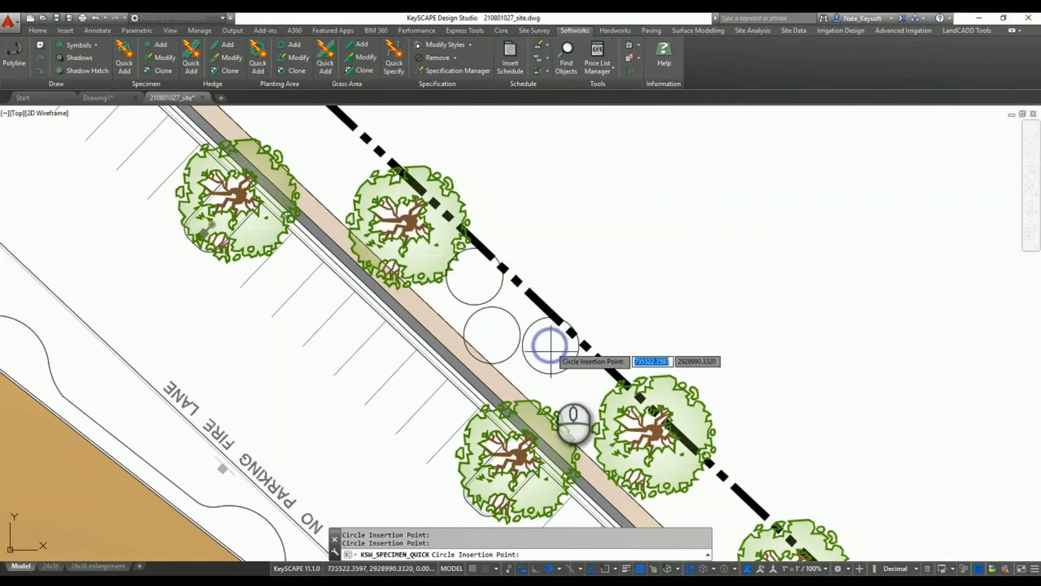
click(569, 401)
right_click(610, 371)
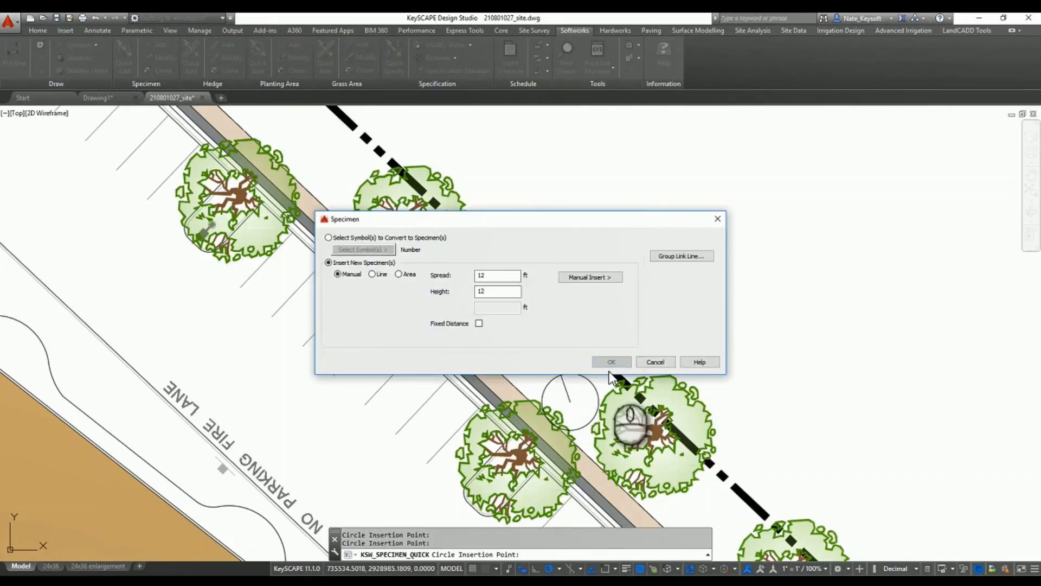
click(621, 362)
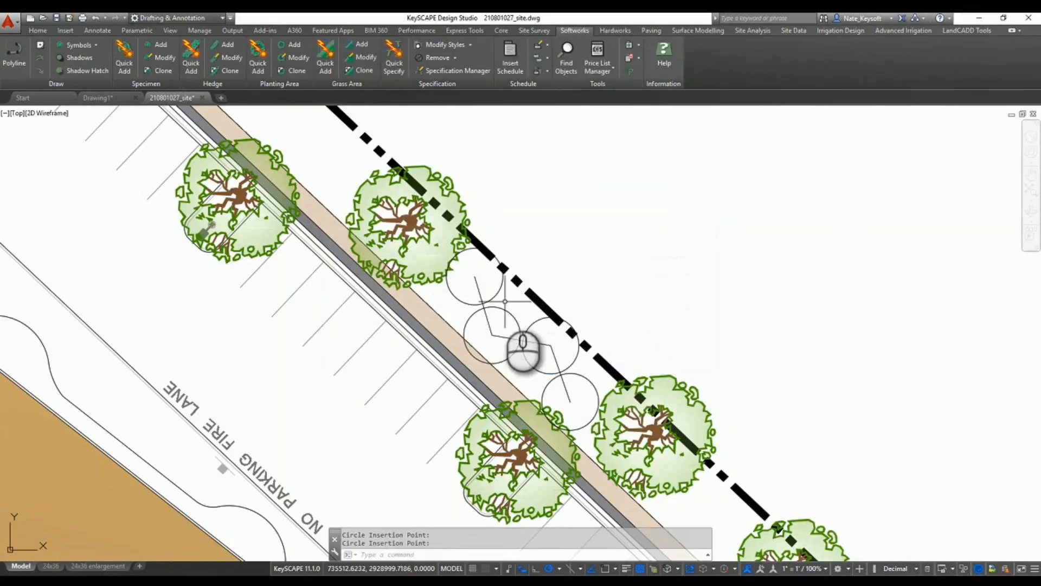
Move the first and third specimen circles by their centres so that neighbouring circles in the group sit edge to edge.
click(495, 294)
click(474, 276)
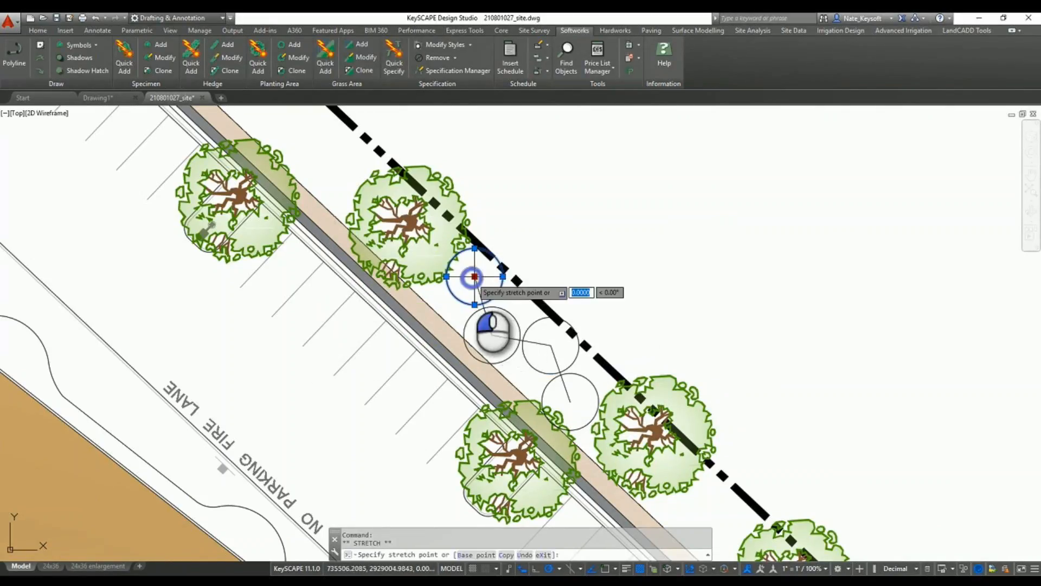
click(466, 283)
scroll(534, 372, up, 2)
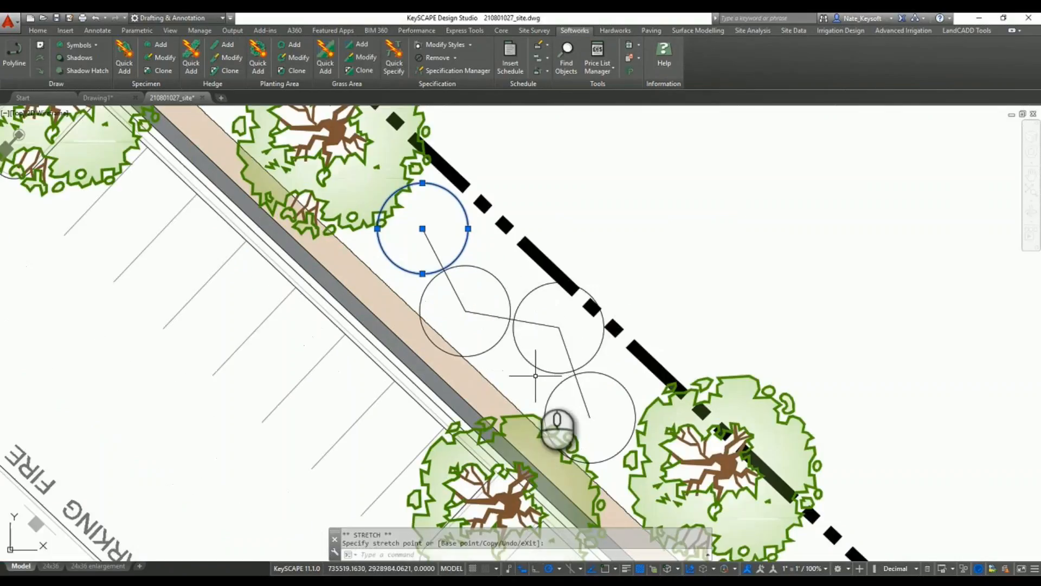
click(521, 346)
click(556, 324)
click(559, 327)
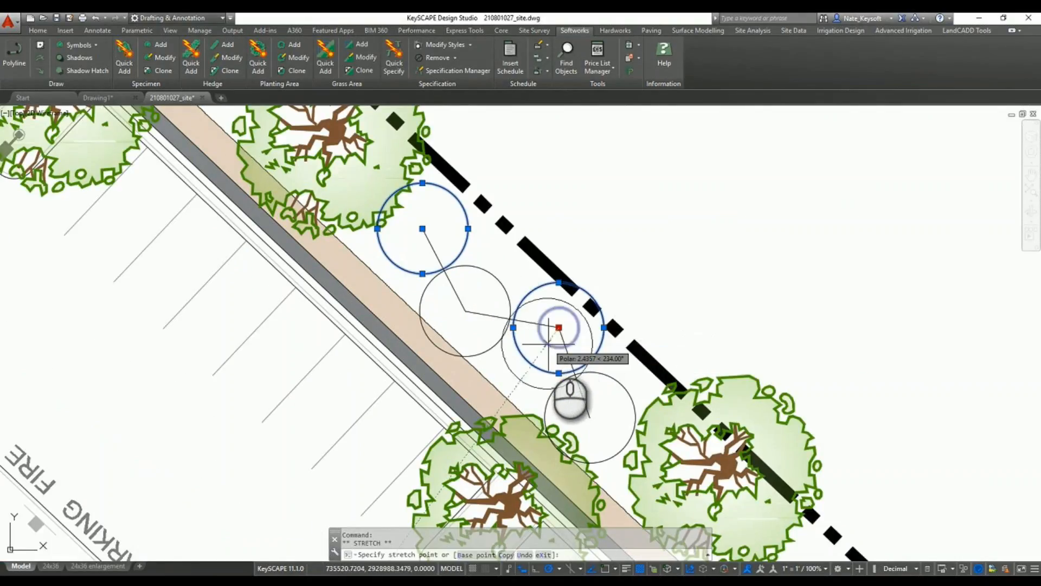
click(550, 340)
key(Escape)
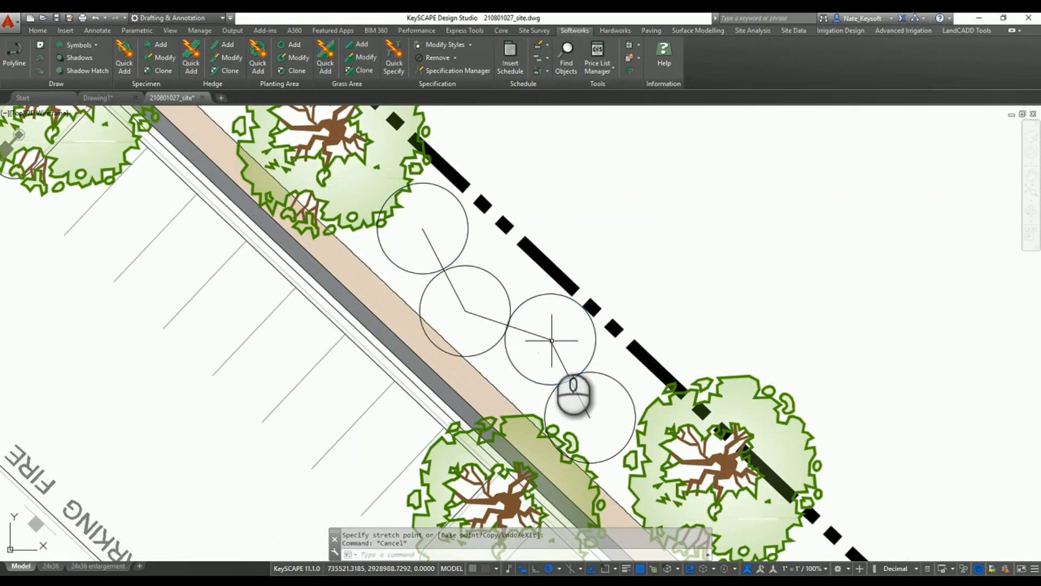
Change the symbol of the new four-plant specimen group to the filled plan tree kpltre02f, leaving the specification label unplaced.
scroll(672, 295, down, 3)
mouse_move(666, 296)
middle_down()
mouse_move(523, 345)
mouse_move(483, 343)
mouse_move(473, 328)
middle_up()
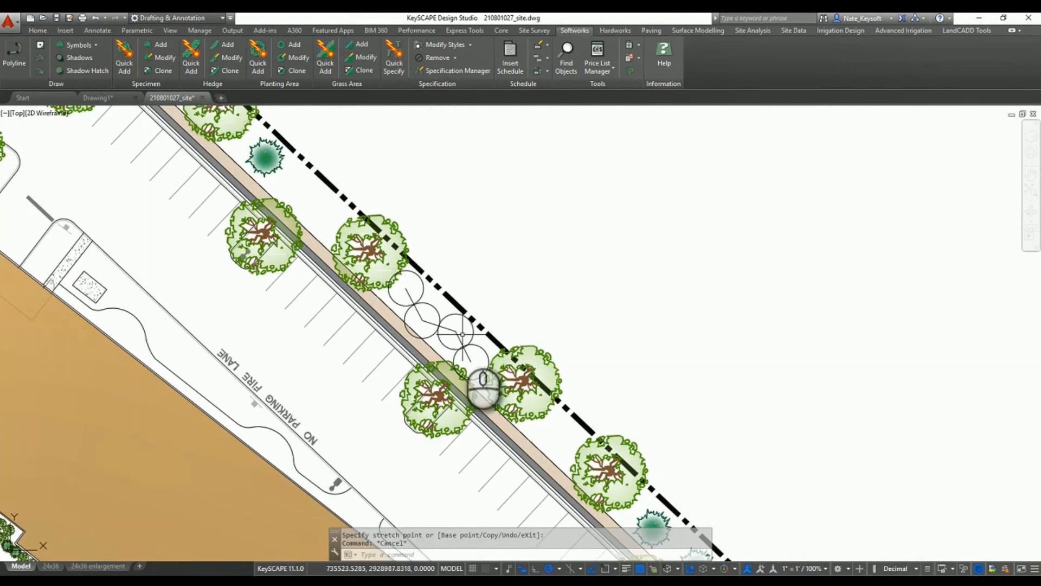
scroll(462, 335, up, 4)
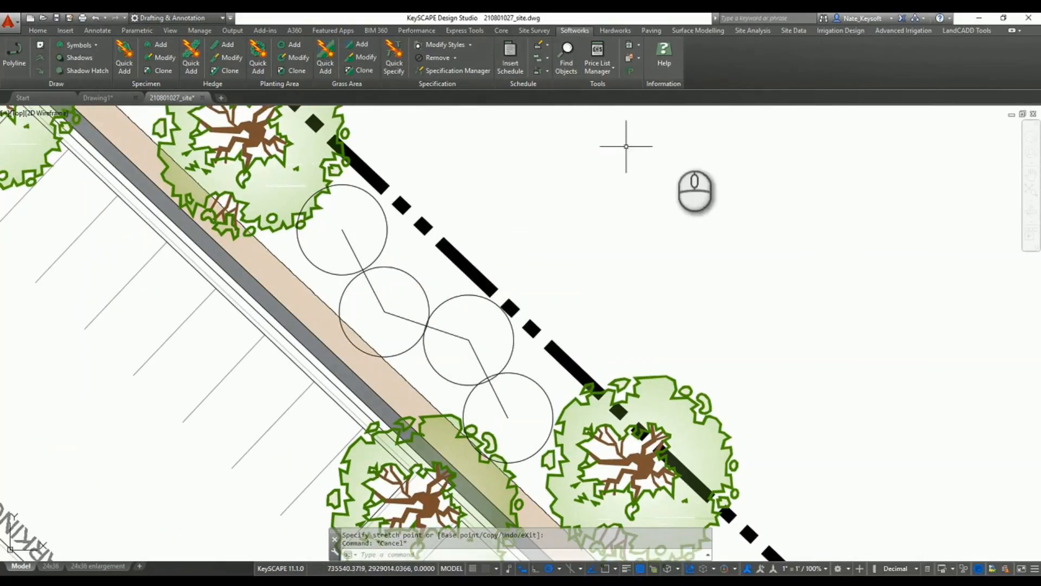
click(157, 58)
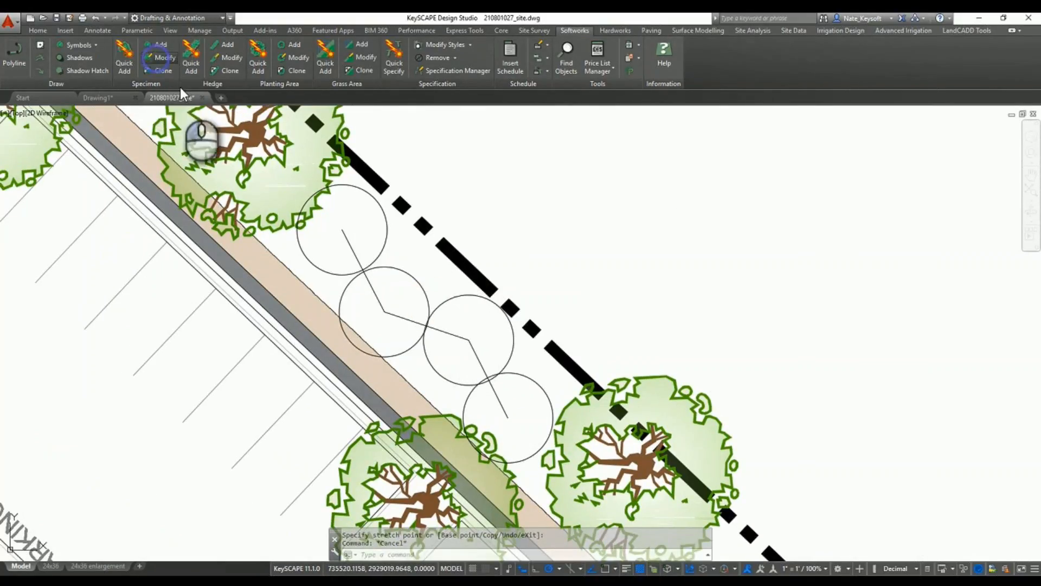
right_click(352, 253)
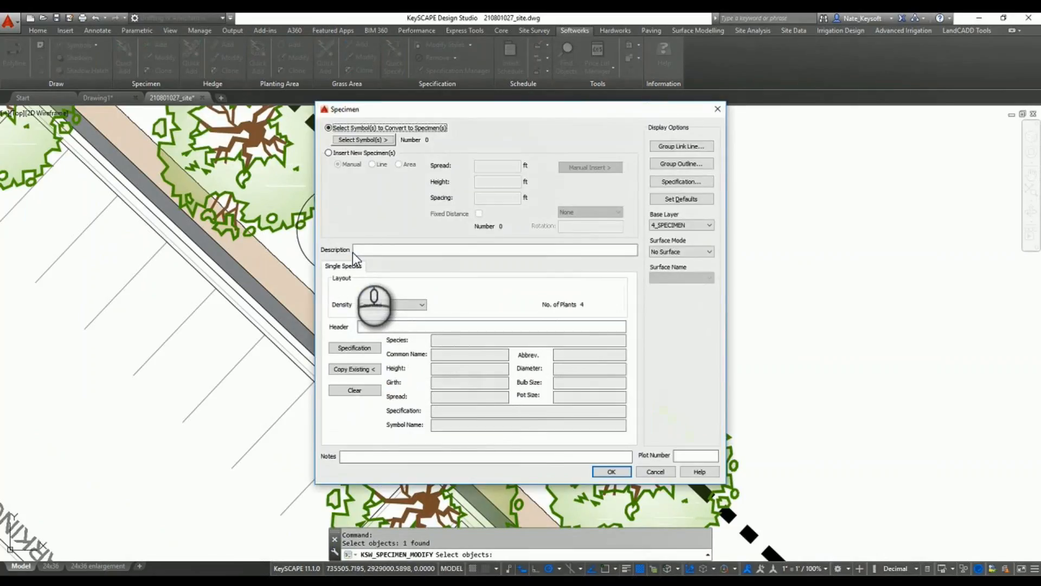
click(369, 349)
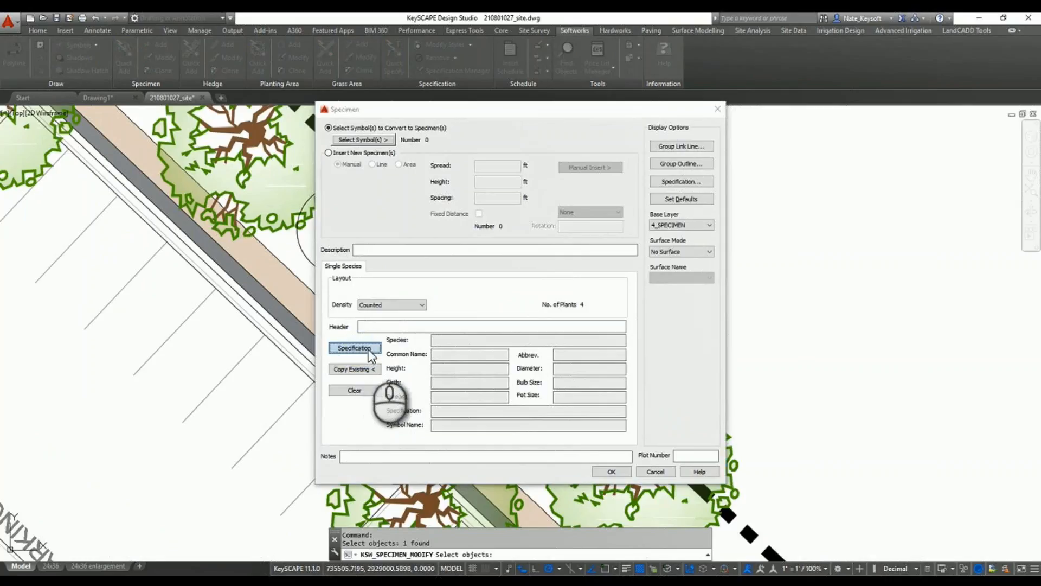
click(673, 466)
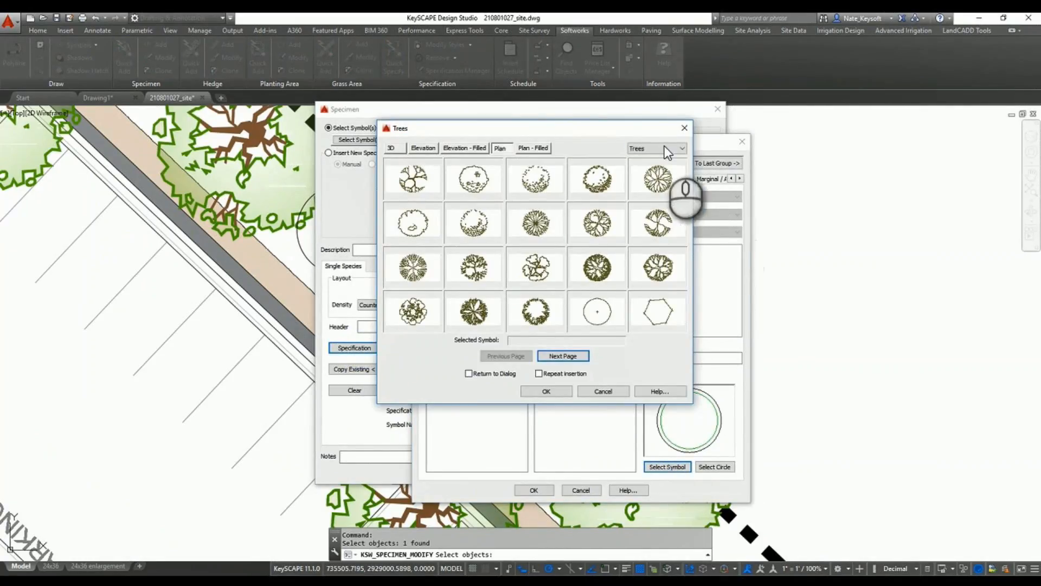
click(531, 148)
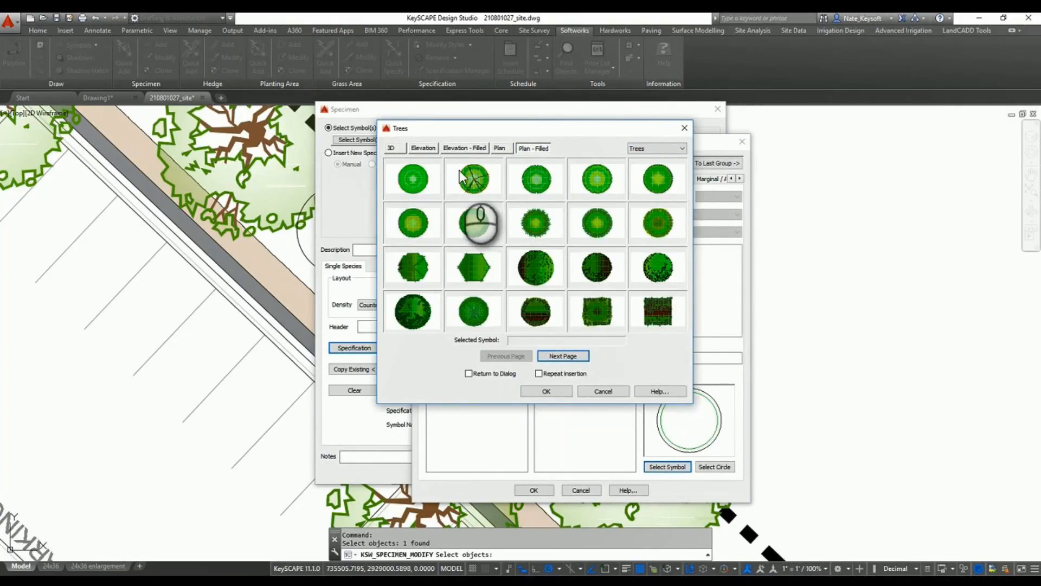
double_click(466, 179)
click(534, 490)
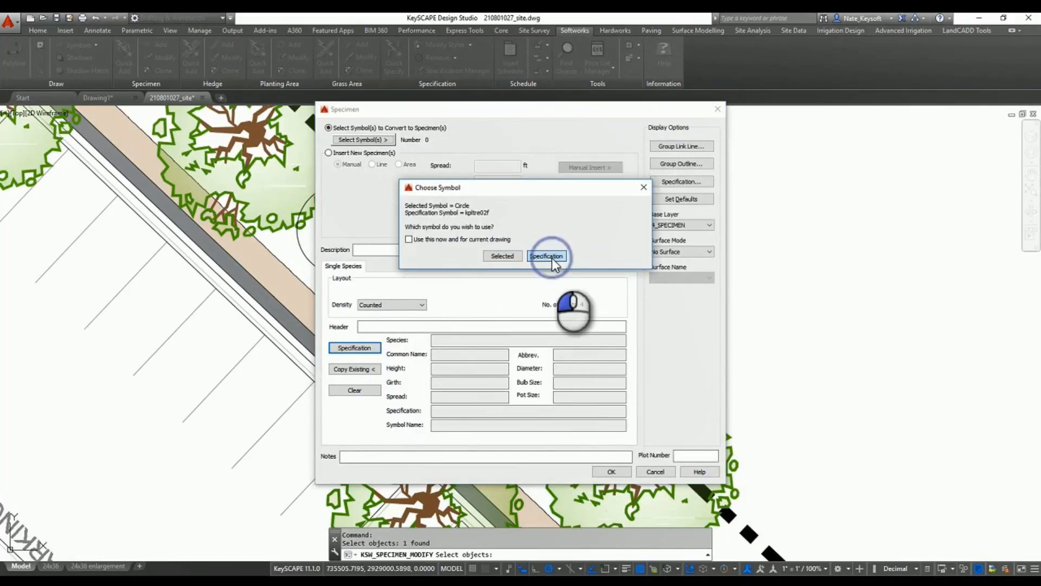
click(547, 256)
click(601, 471)
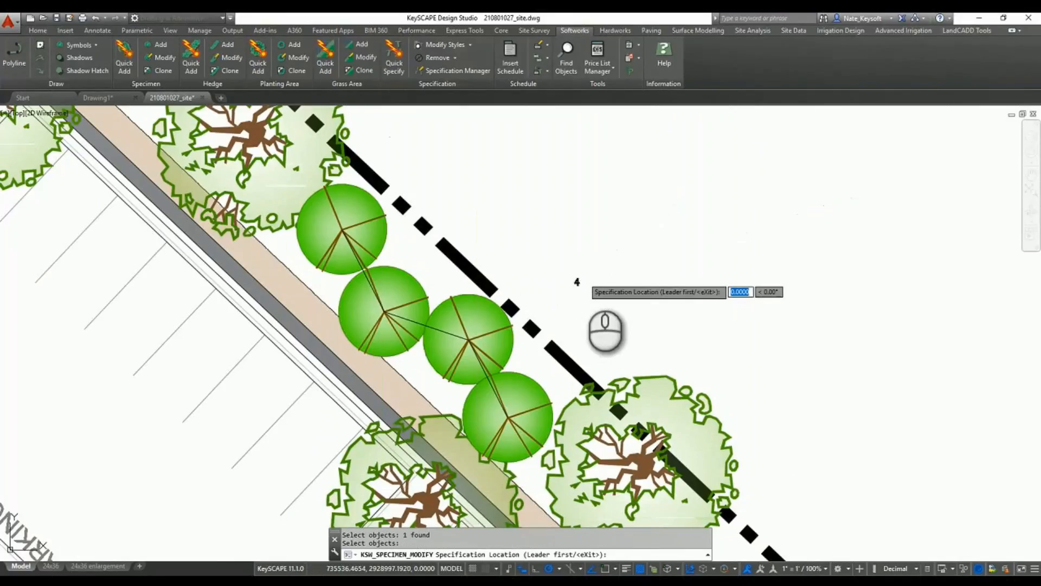
right_click(585, 274)
scroll(583, 280, down, 2)
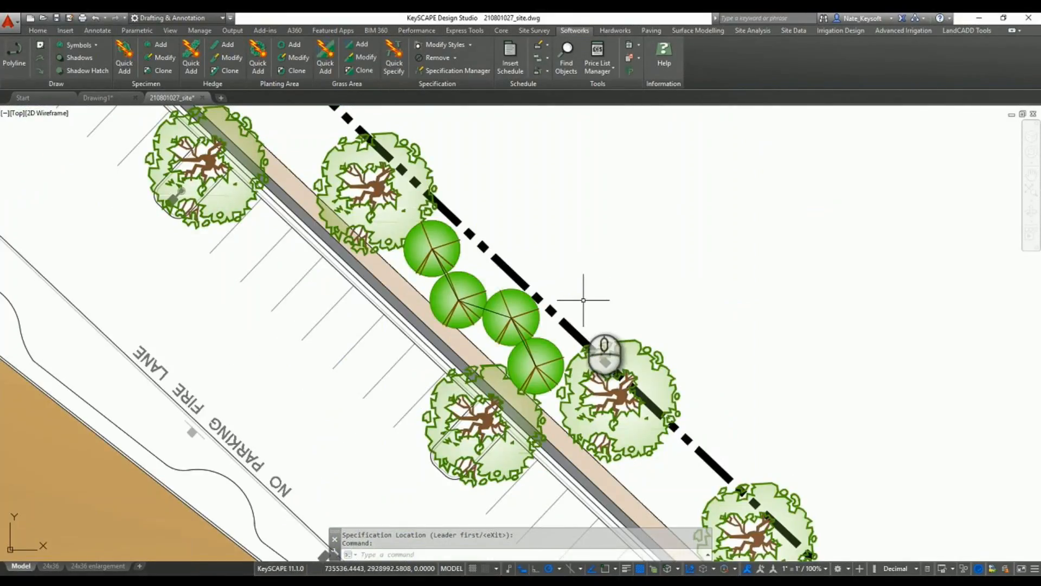
Change the four-plant specimen group's symbol to the 3D tree BL3D02 and use the specification symbol, without placing a label.
click(161, 59)
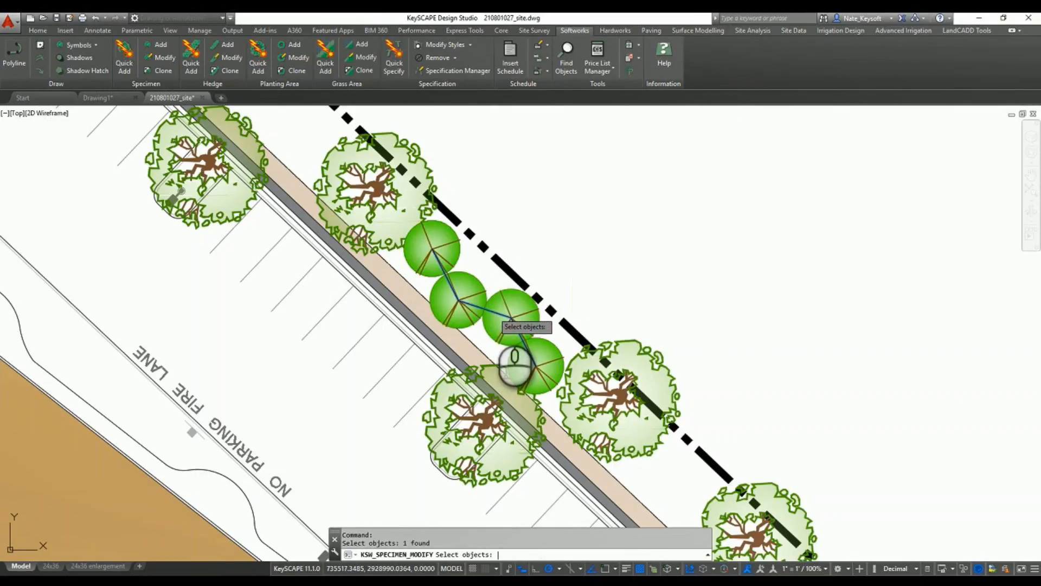
key(Return)
click(345, 348)
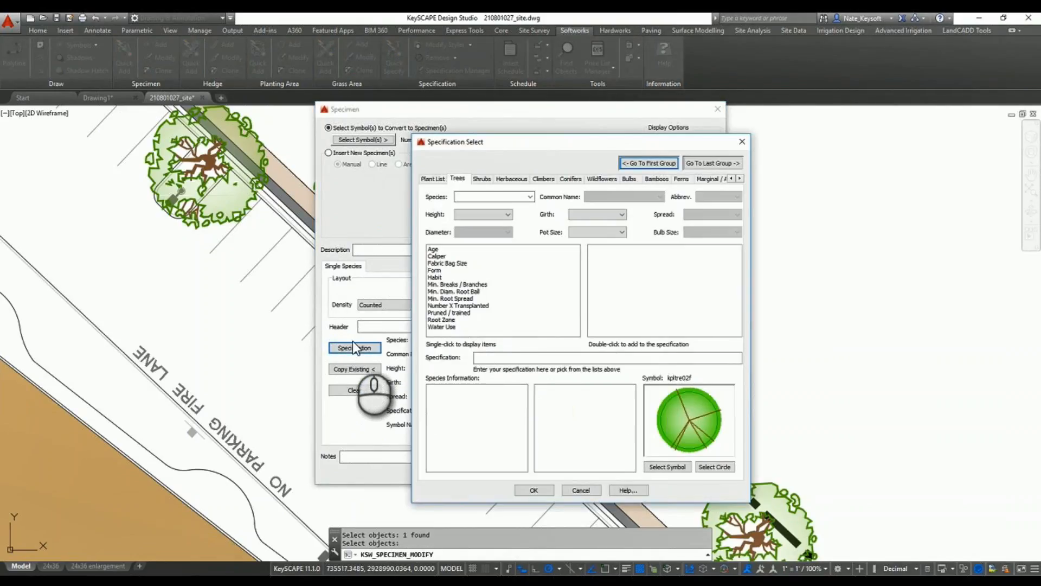
click(668, 467)
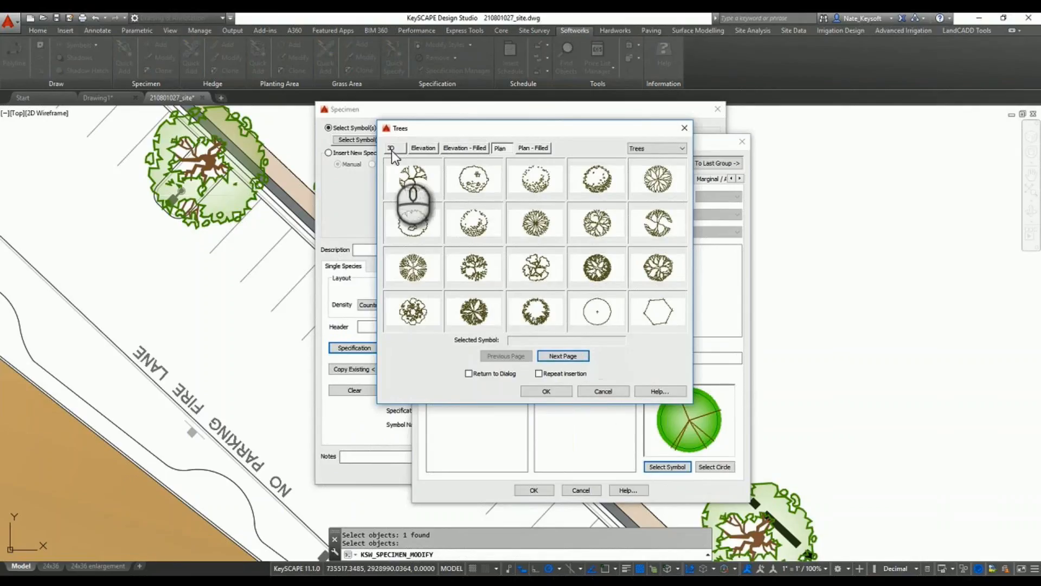
click(392, 149)
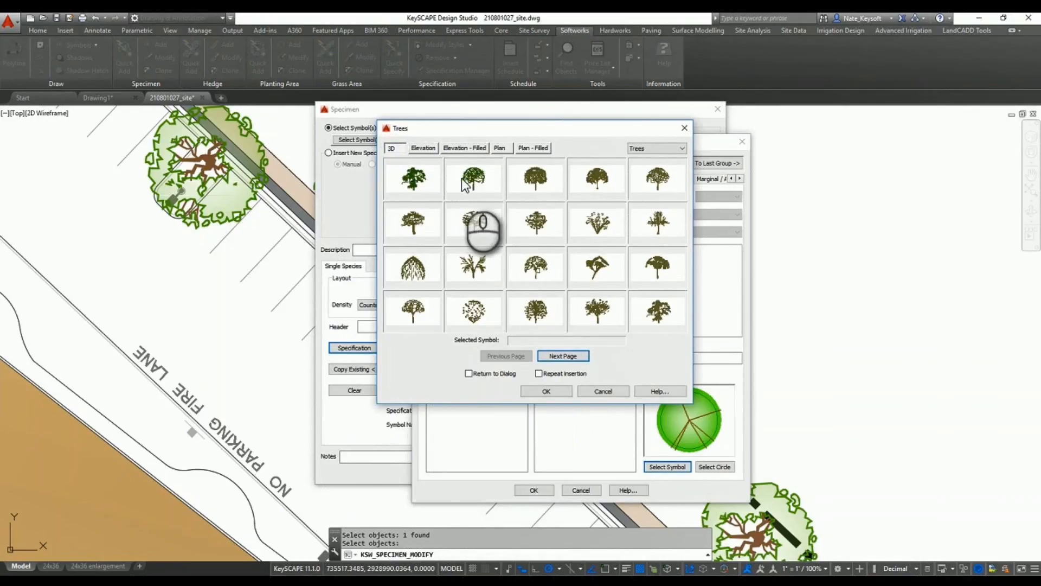
click(466, 179)
click(559, 390)
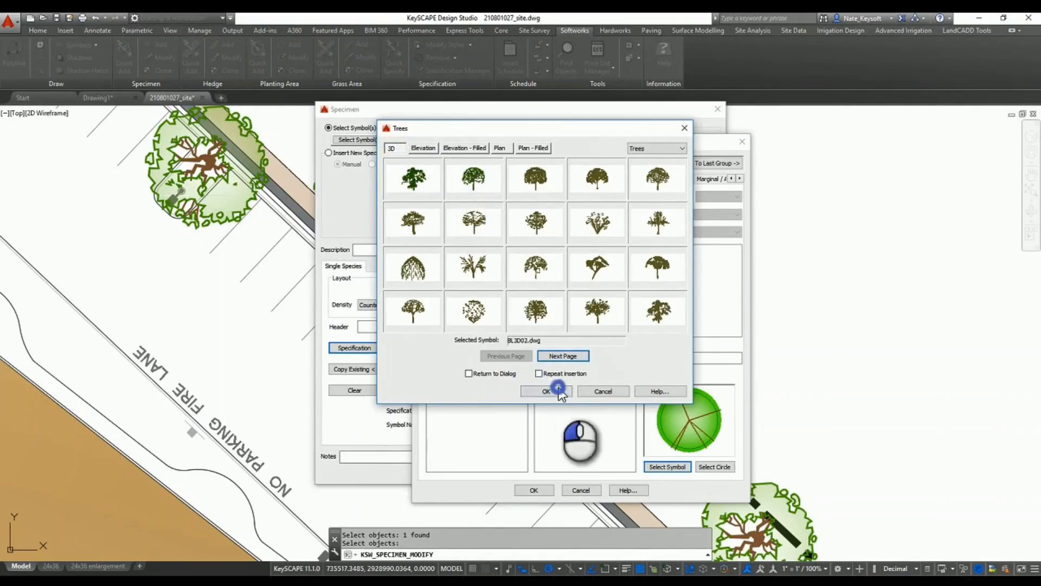
click(533, 490)
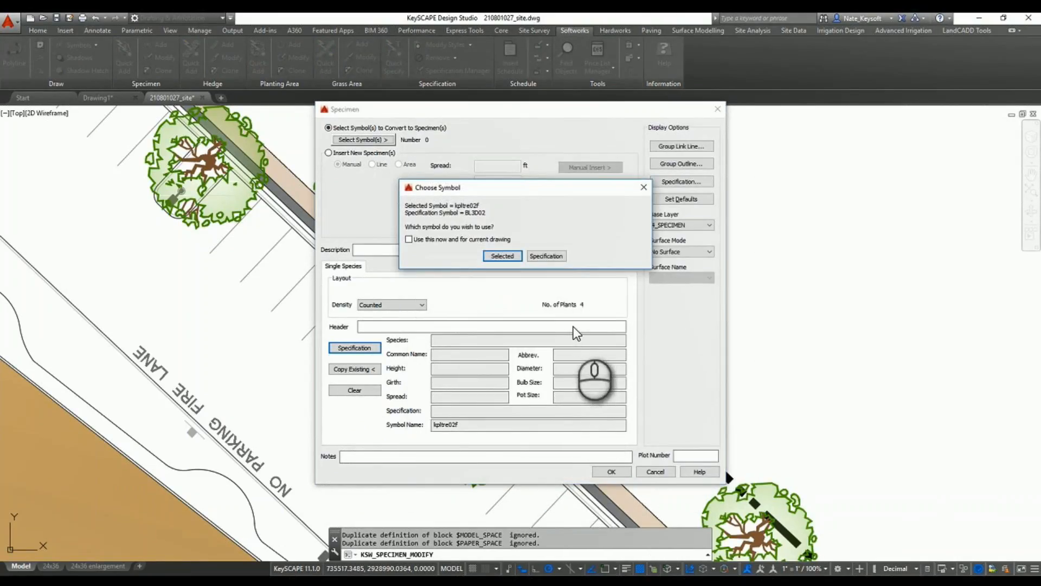
click(546, 256)
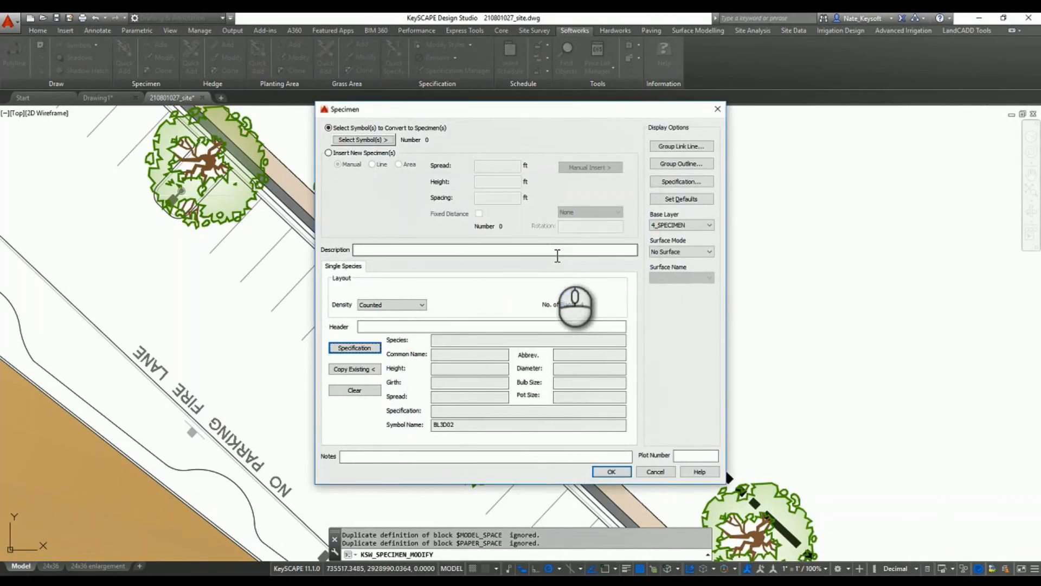
click(612, 472)
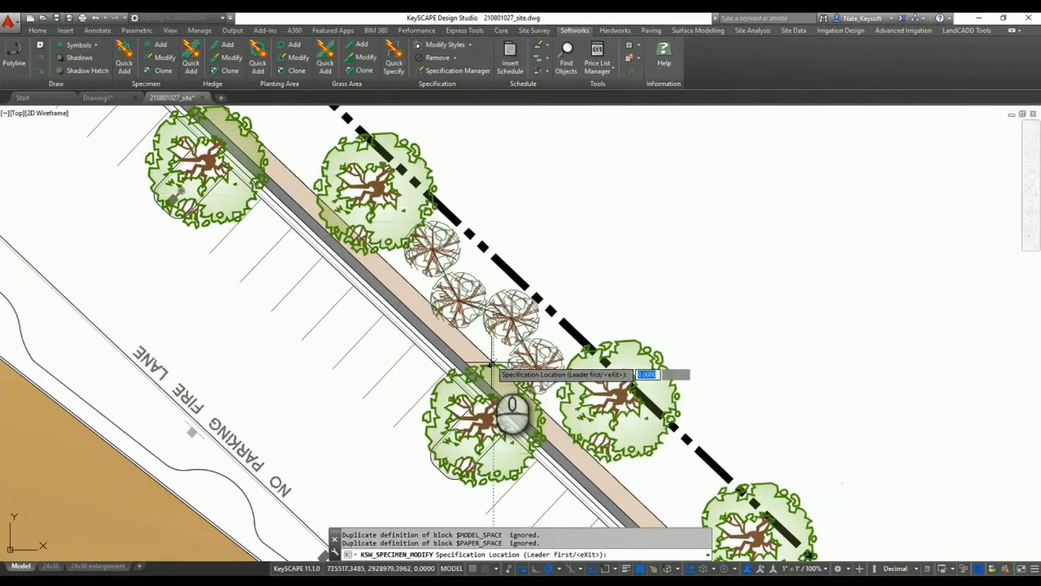
key(Return)
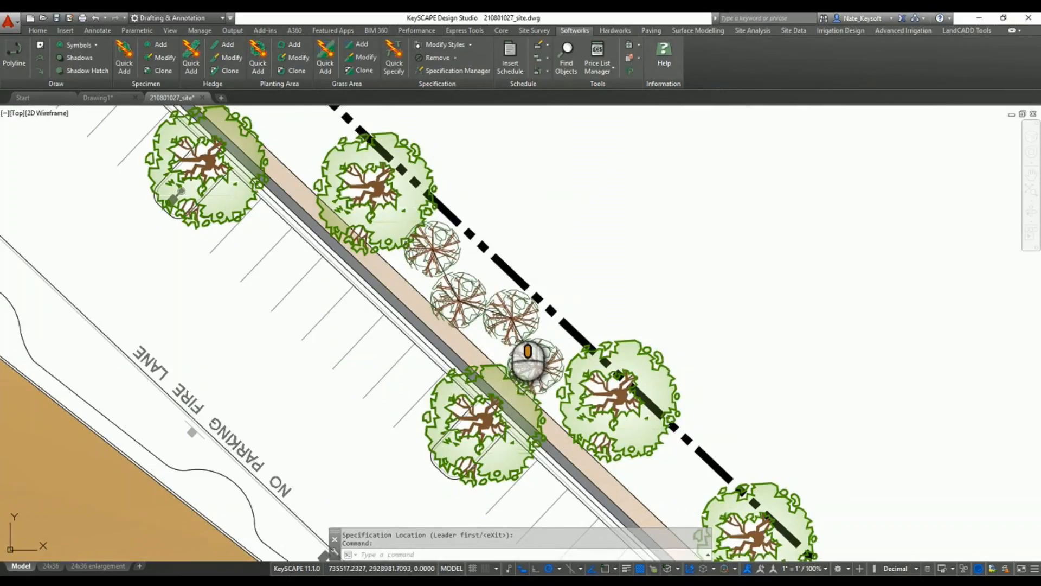
Orbit around the four 3D trees to examine their trunks and canopies from oblique angles.
shift+middle_drag(512, 312, 394, 226)
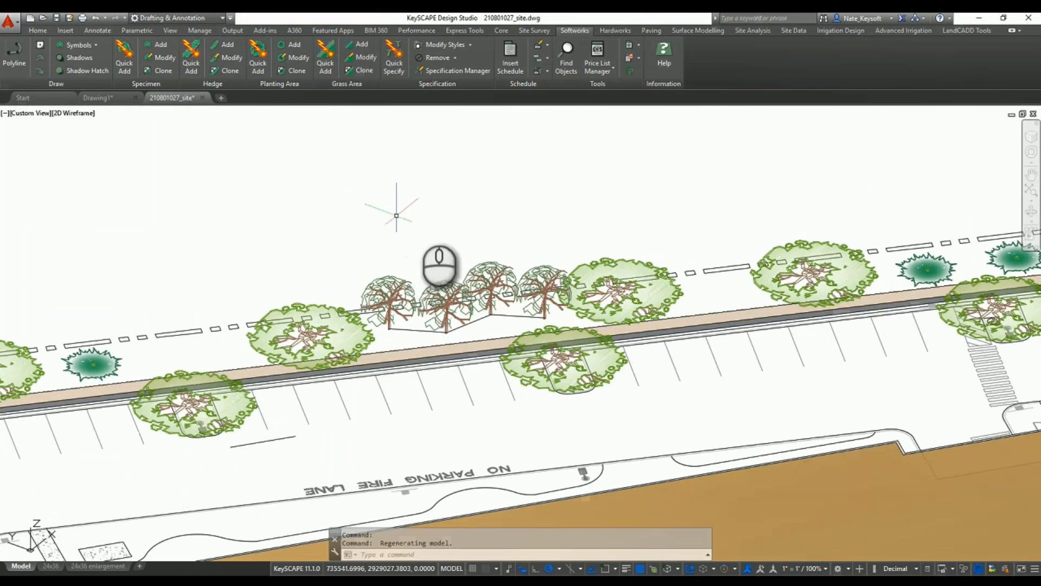
scroll(431, 227, up, 2)
middle_drag(439, 244, 467, 212)
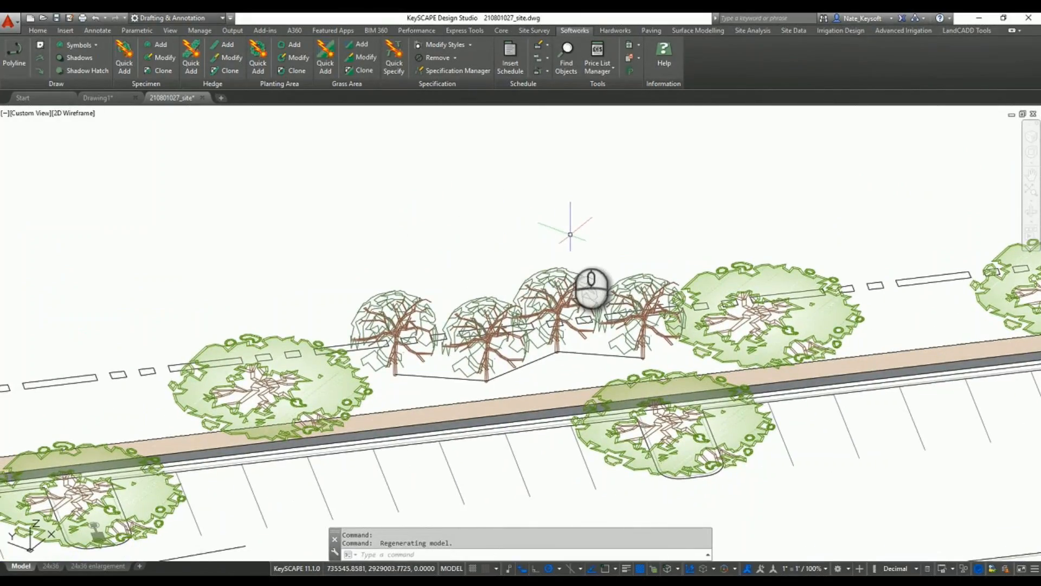
middle_drag(580, 236, 500, 243)
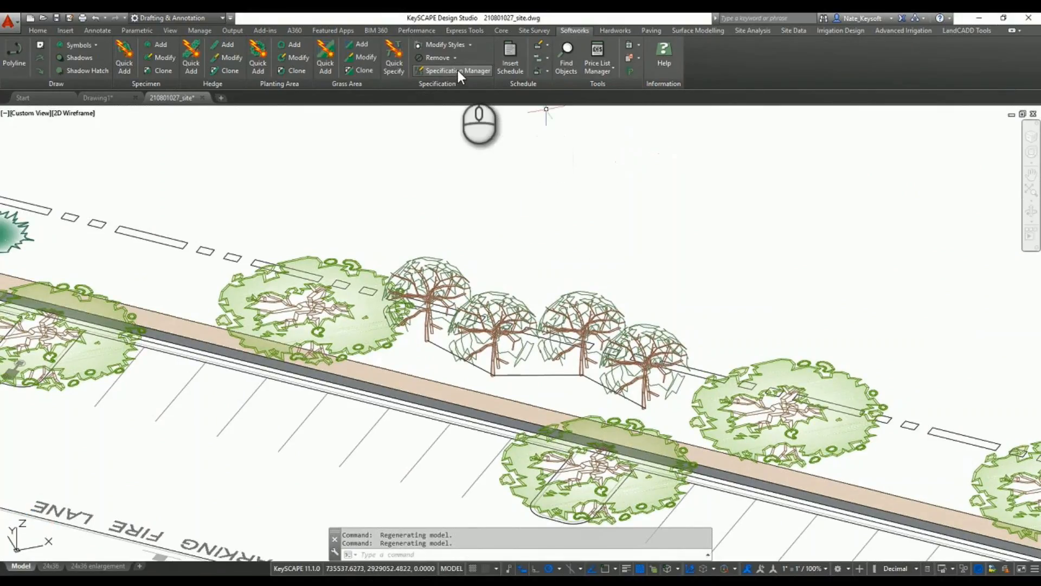
Specify the four-tree specimen group as the tree species Crataegus laevigata 'Paul's Scarlet' with the abbreviation ClPsS.
click(169, 58)
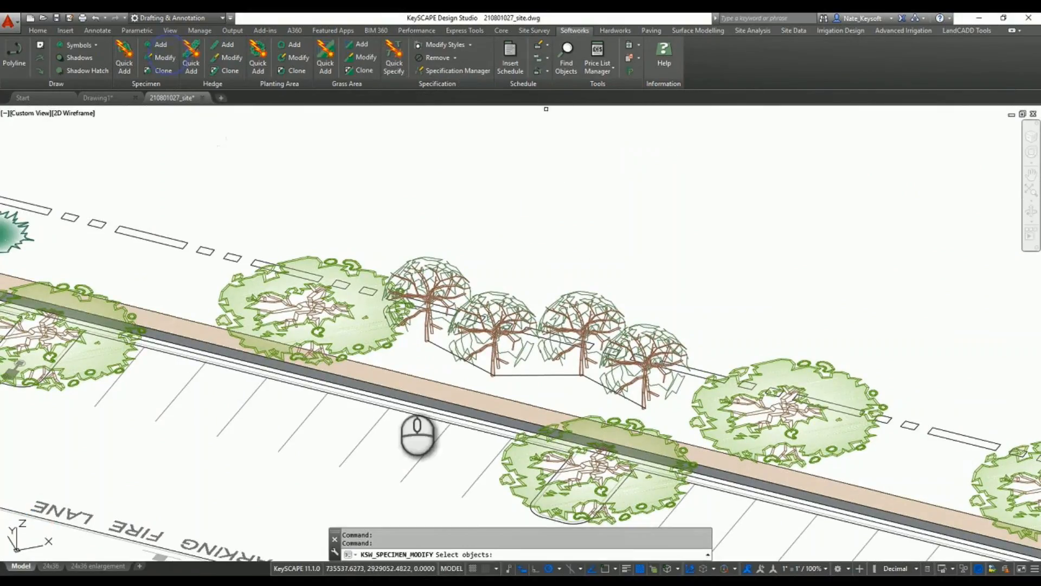
click(540, 374)
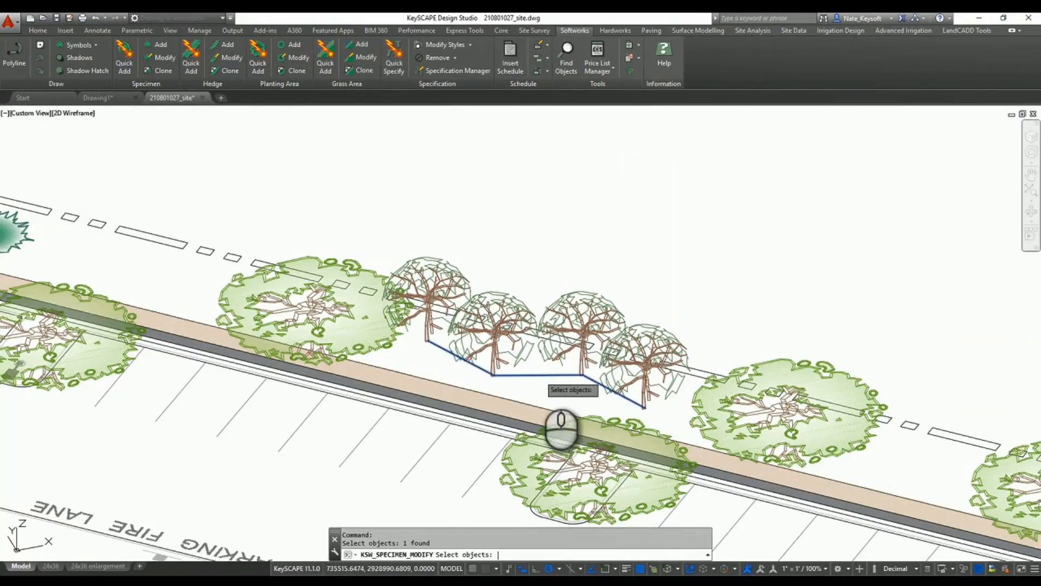
key(Return)
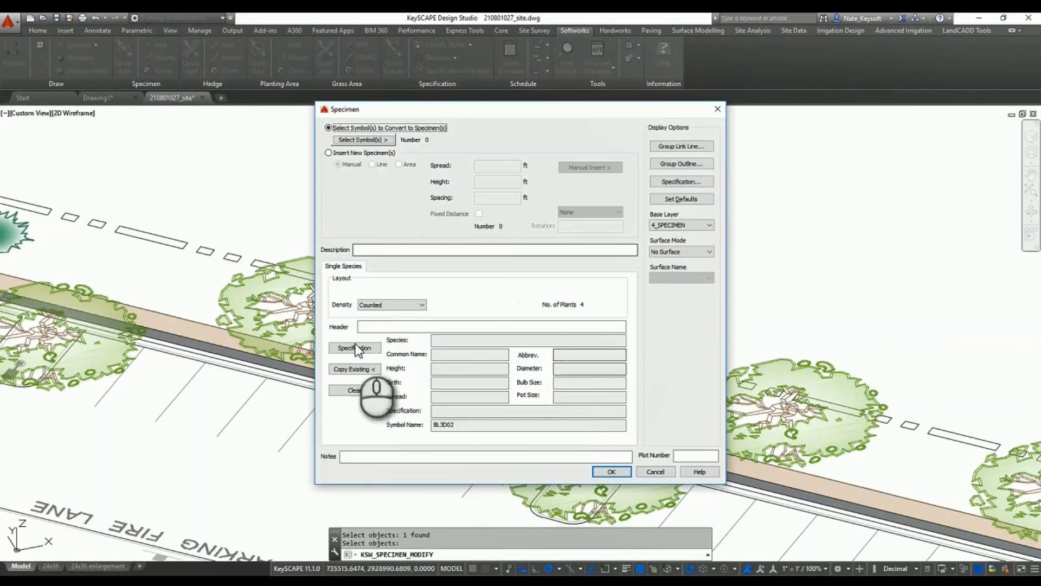
click(363, 350)
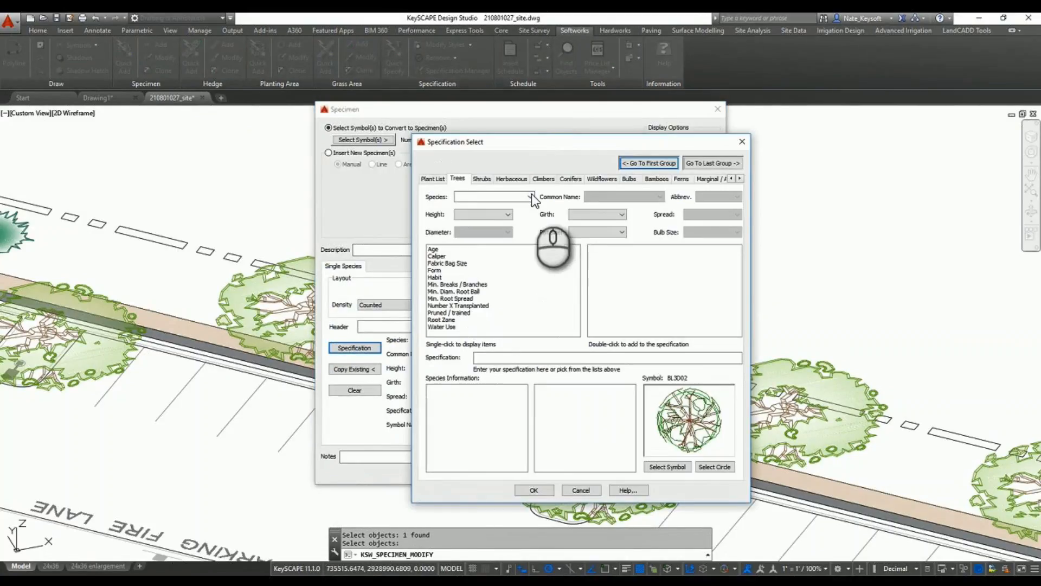
click(531, 196)
text(cr)
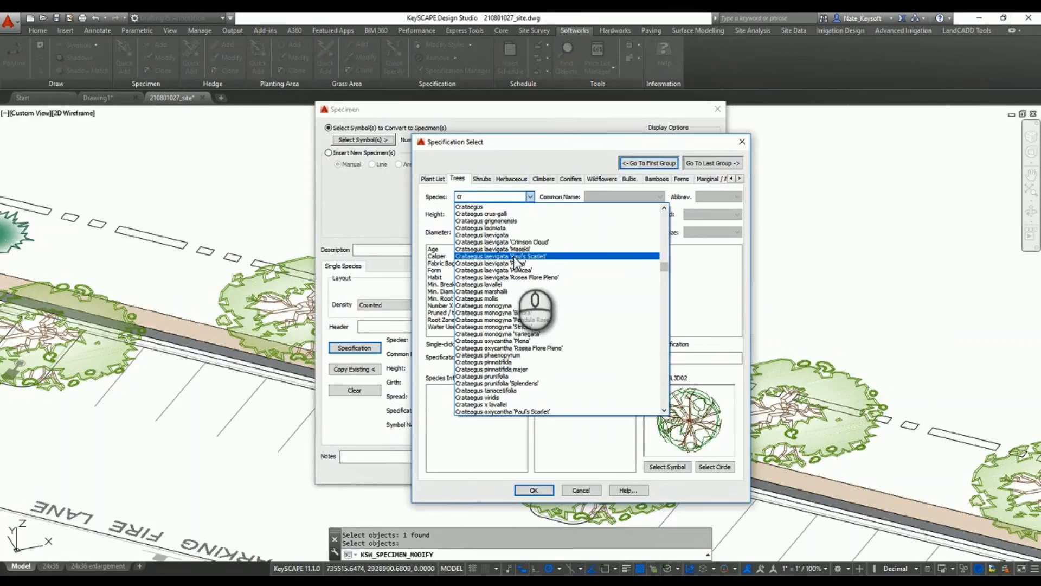
click(513, 256)
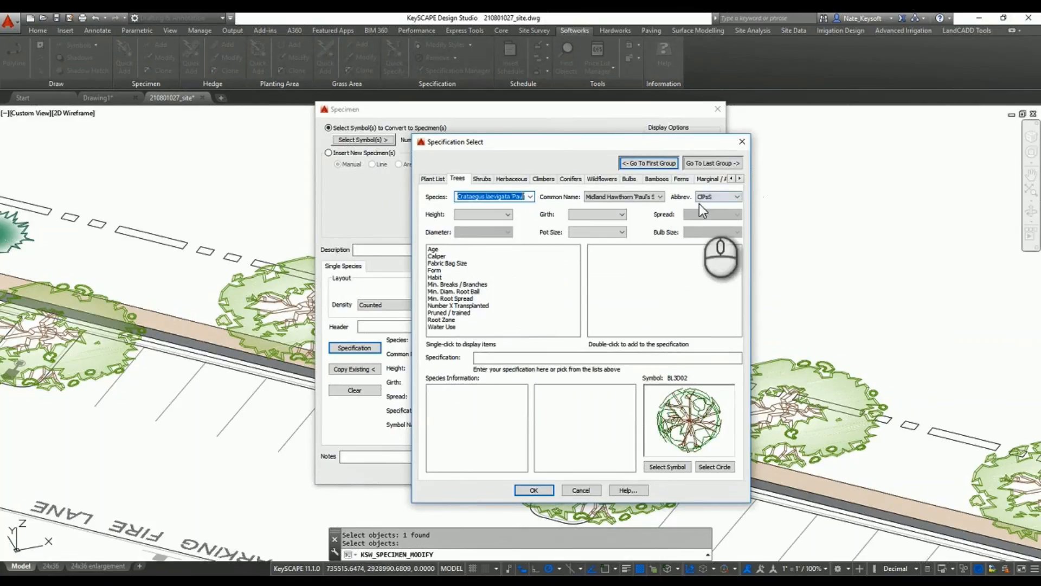
click(713, 199)
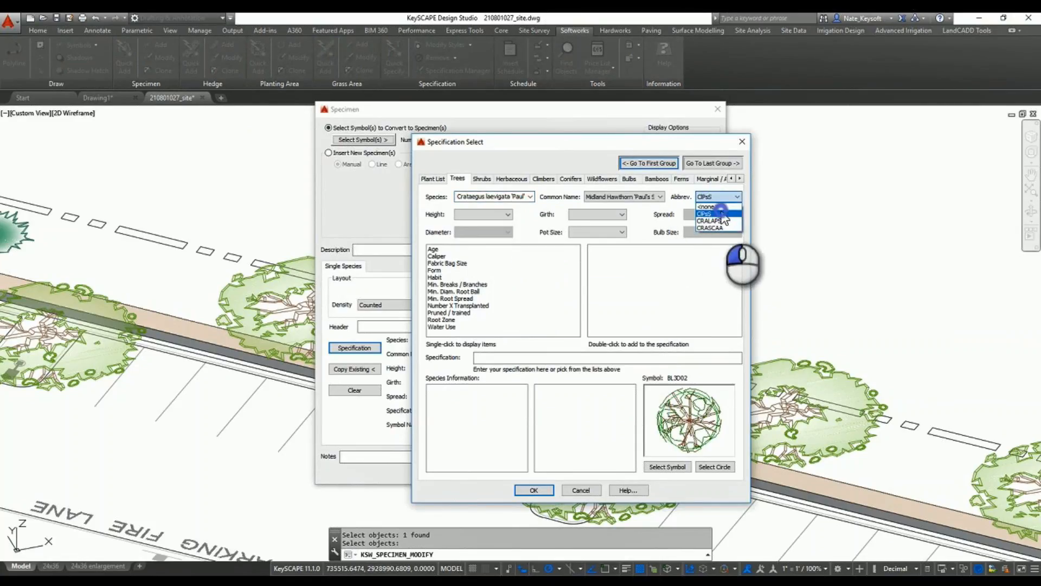
click(709, 205)
click(485, 214)
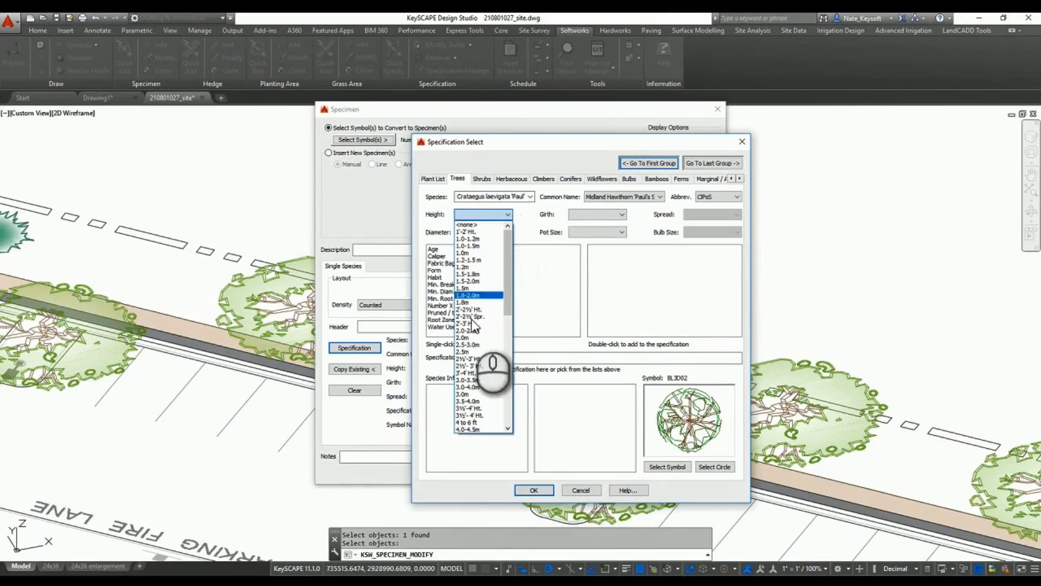
scroll(473, 372, down, 1)
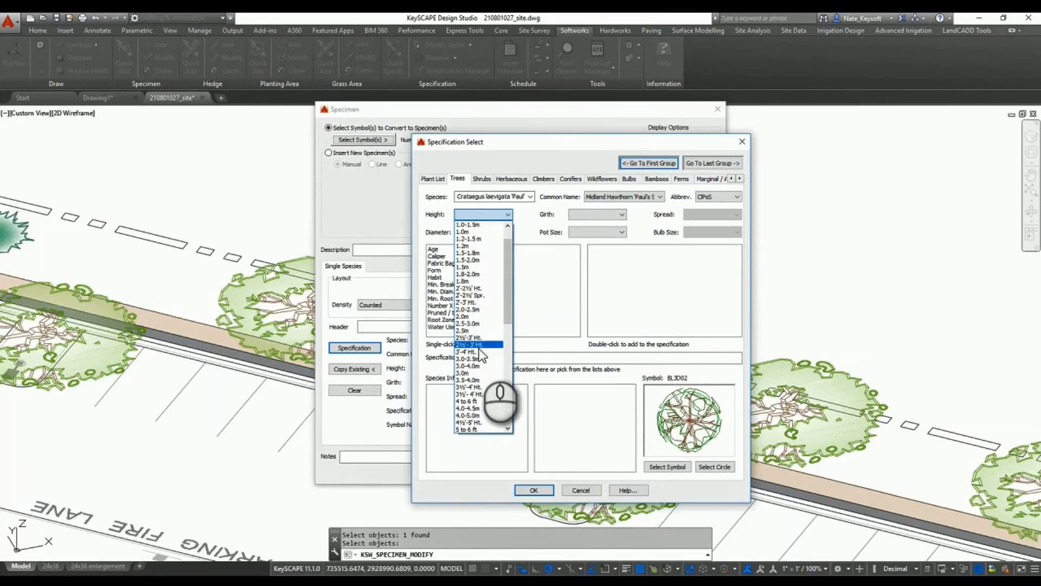
click(547, 211)
Change the four-tree Crataegus laevigata group's symbol to the plan tree BLSP25 and apply the specification symbol to the specimens.
click(666, 466)
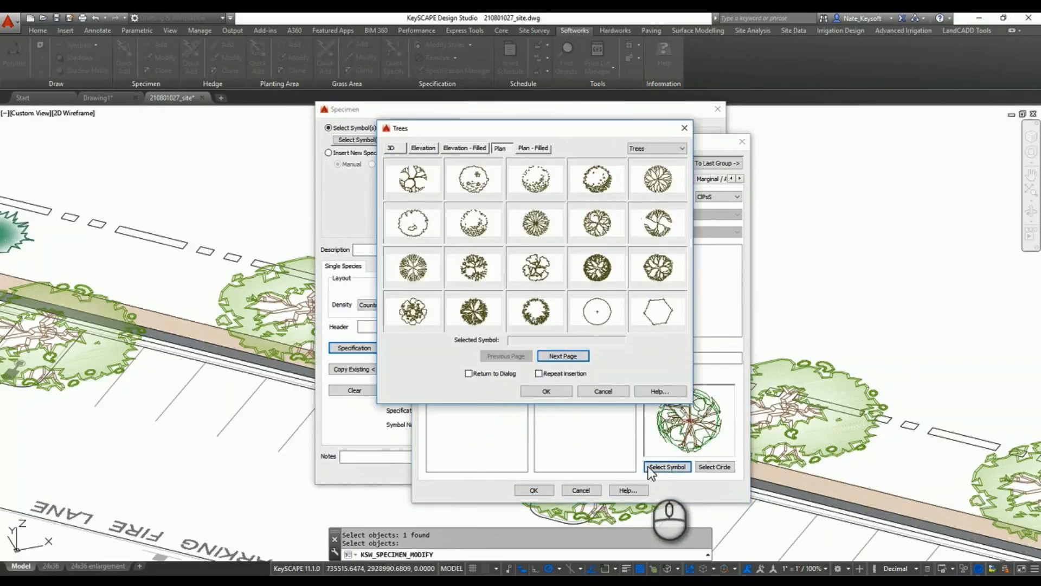
click(571, 356)
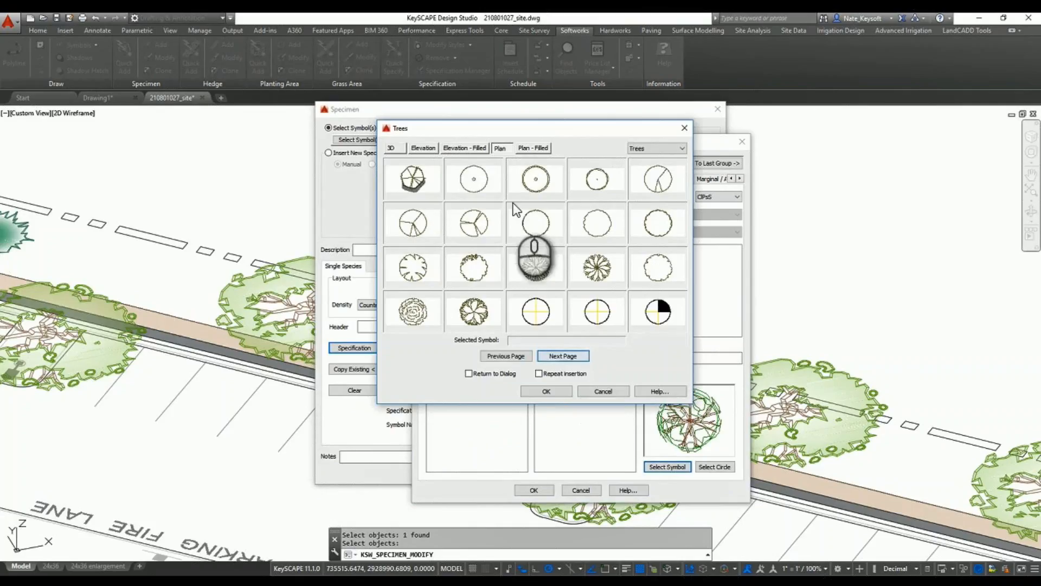
double_click(536, 179)
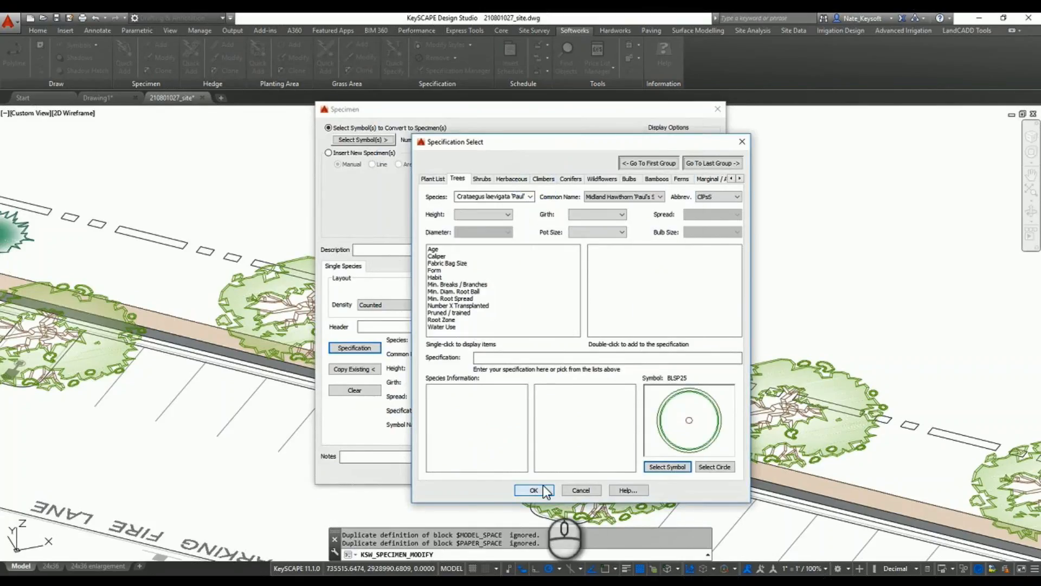
click(544, 488)
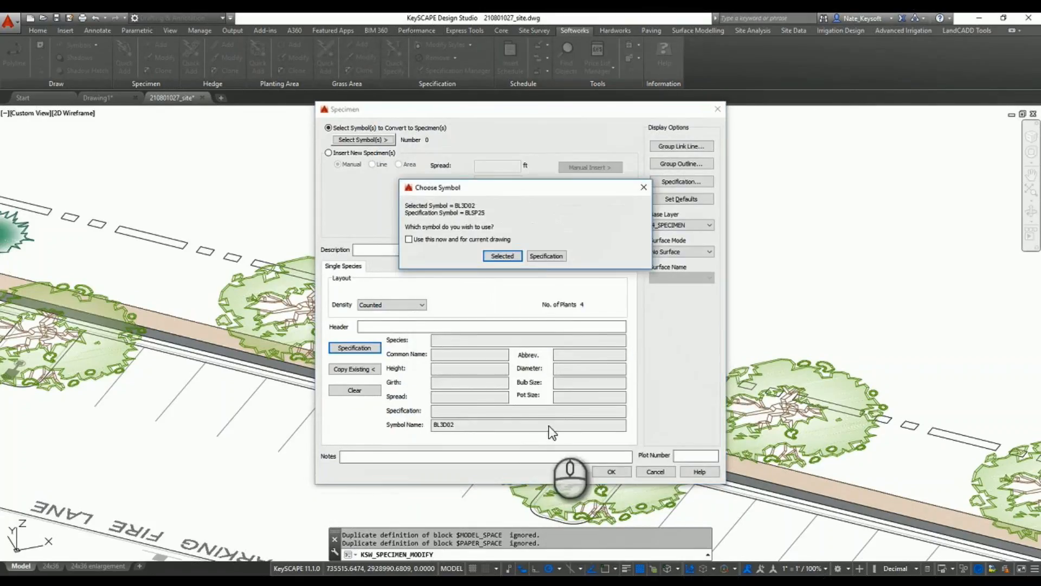
click(548, 254)
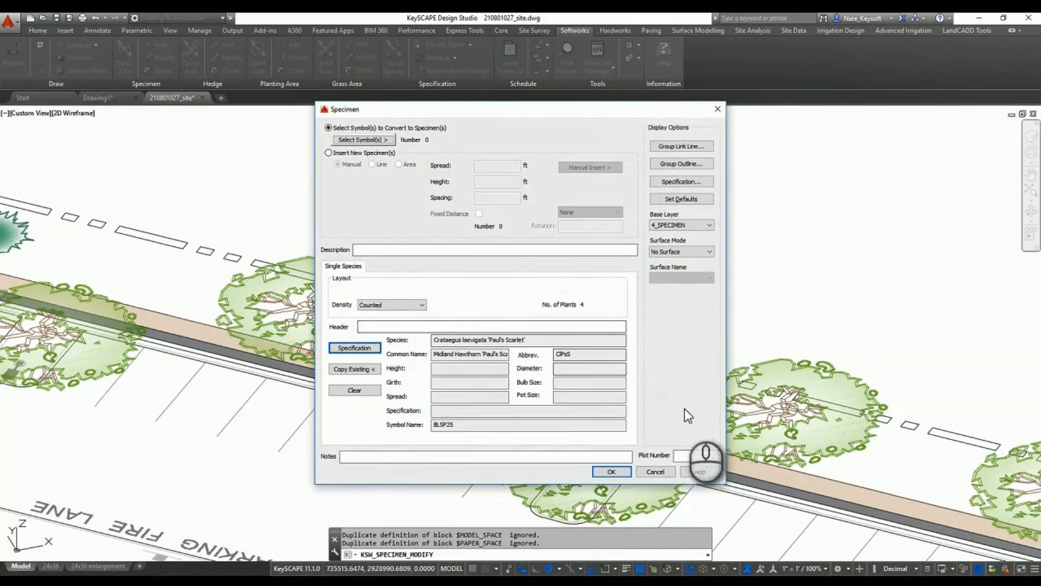
click(611, 471)
click(615, 476)
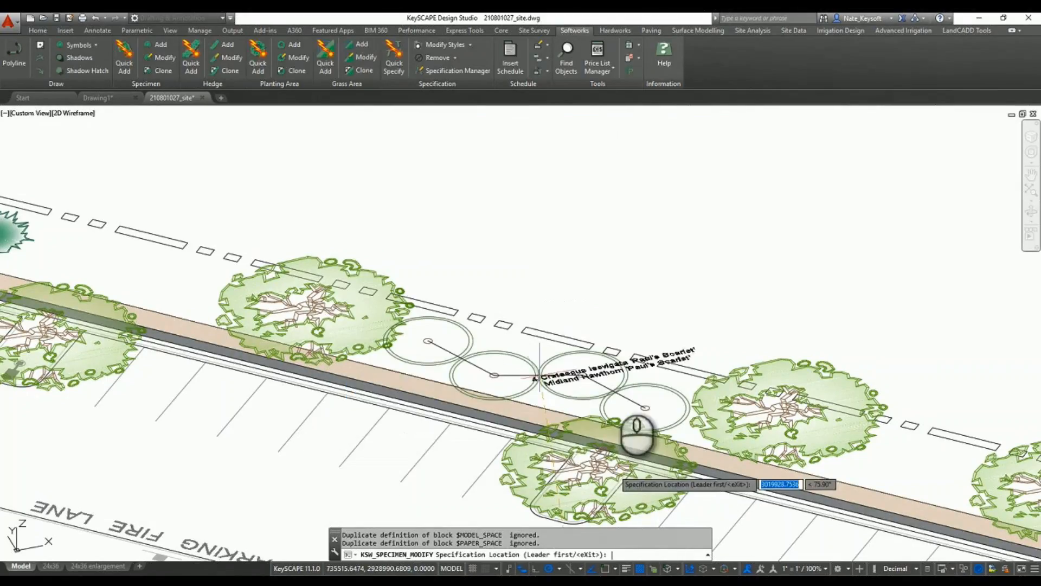
Place the group's specification label beyond the dashed line, with a leader from the third tree's insertion point to the label text.
click(630, 297)
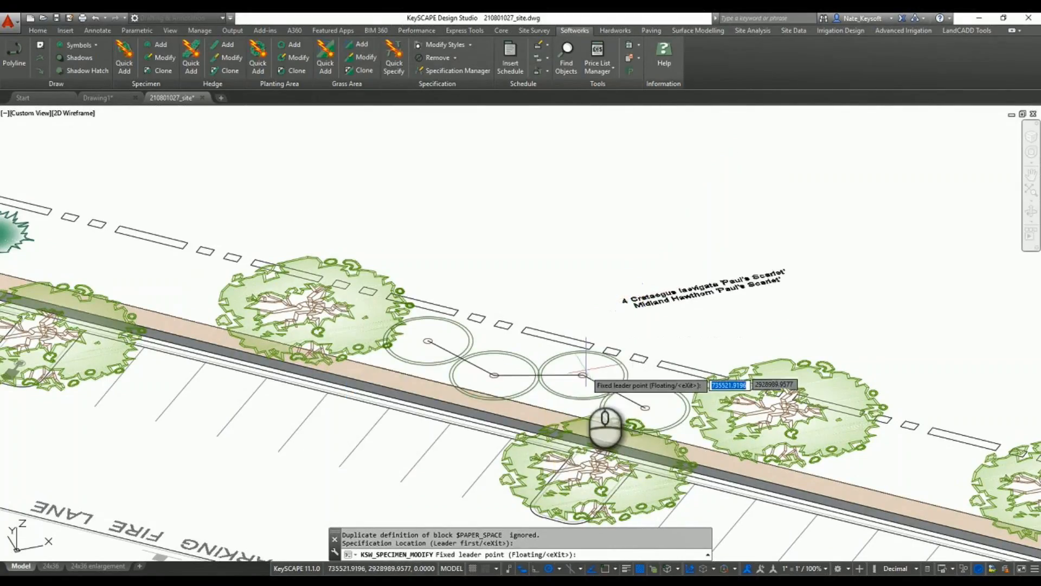
text(ins)
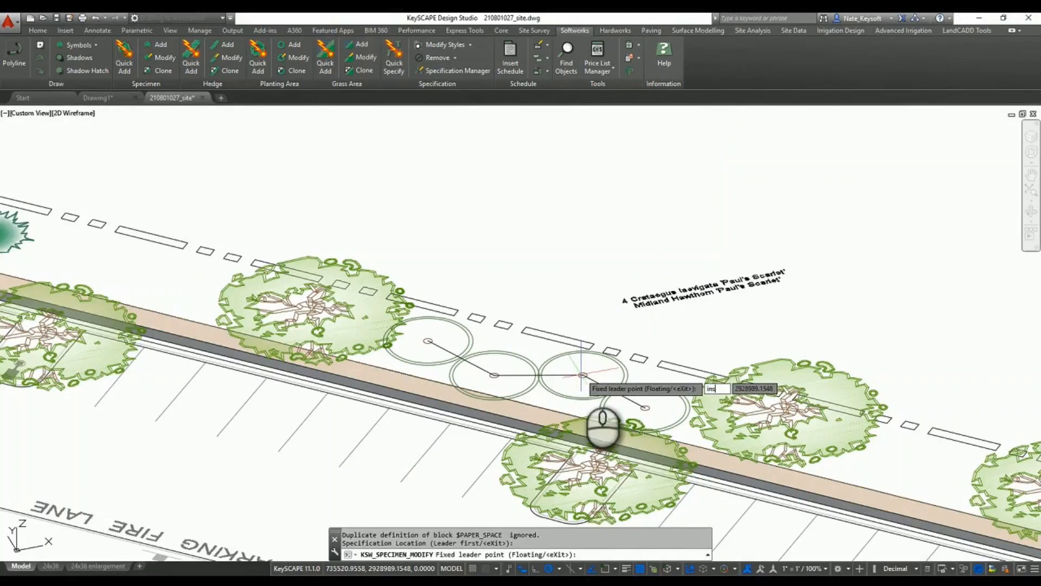
key(Return)
click(582, 374)
click(600, 304)
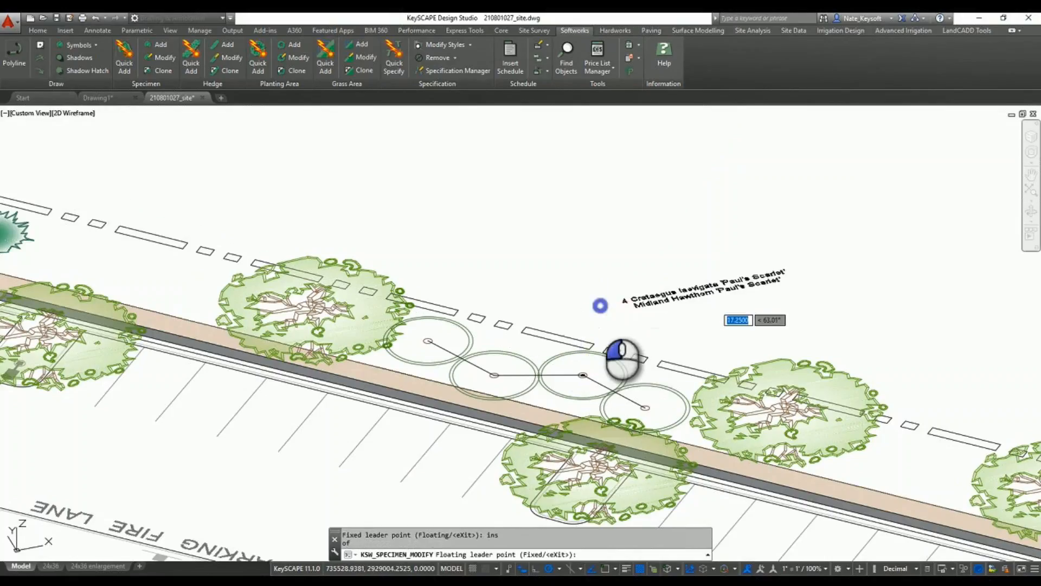
click(624, 300)
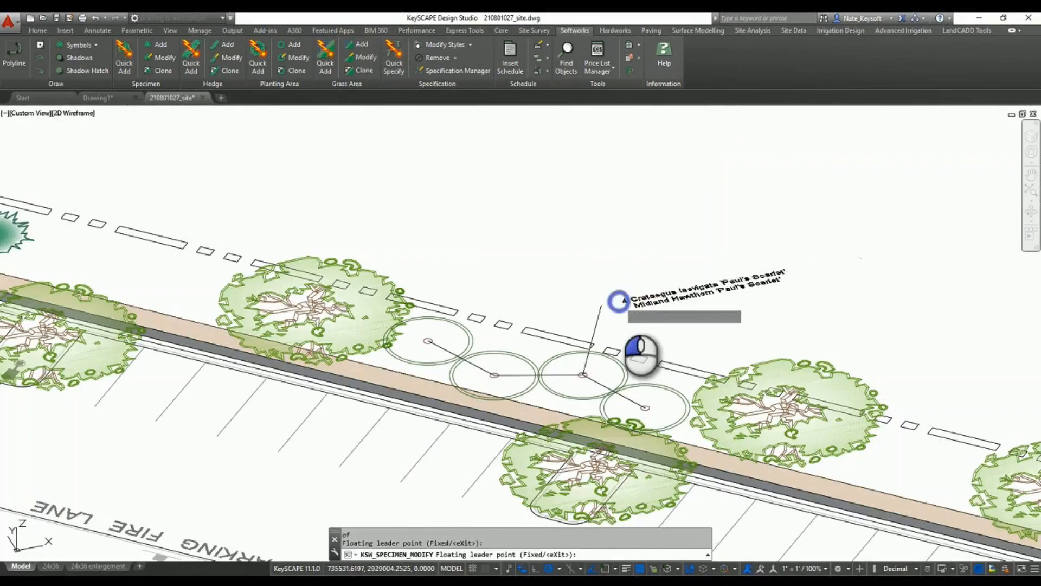
key(Return)
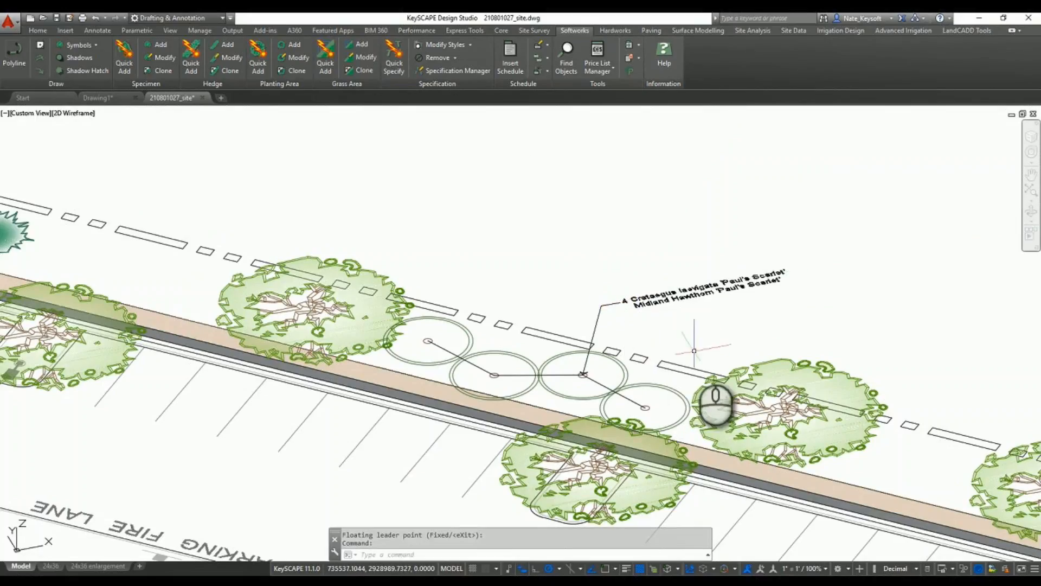
Return to the Top view and delete the Common Name cell from the specification style New Style 1.
click(36, 114)
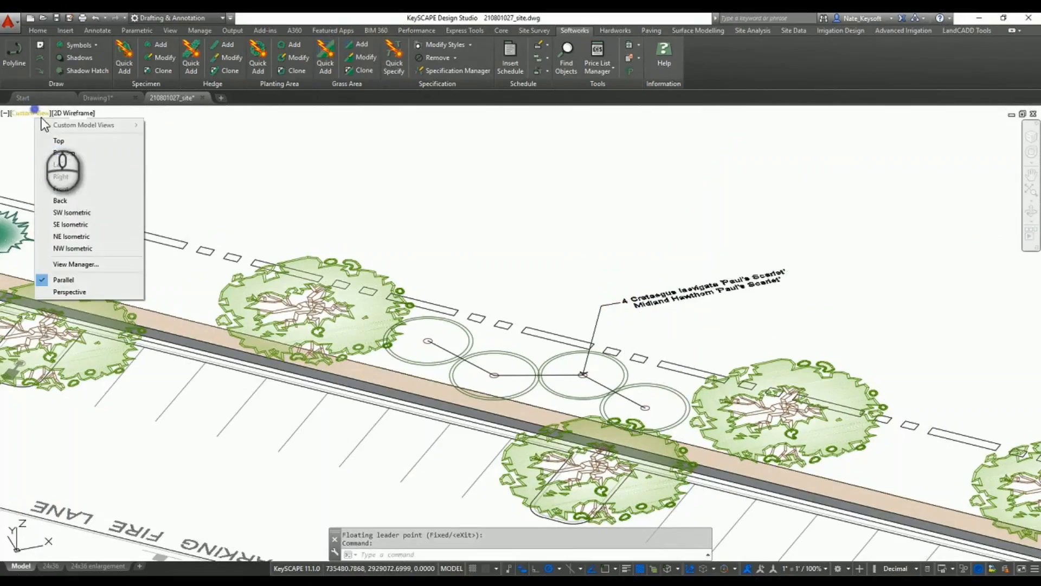
click(76, 141)
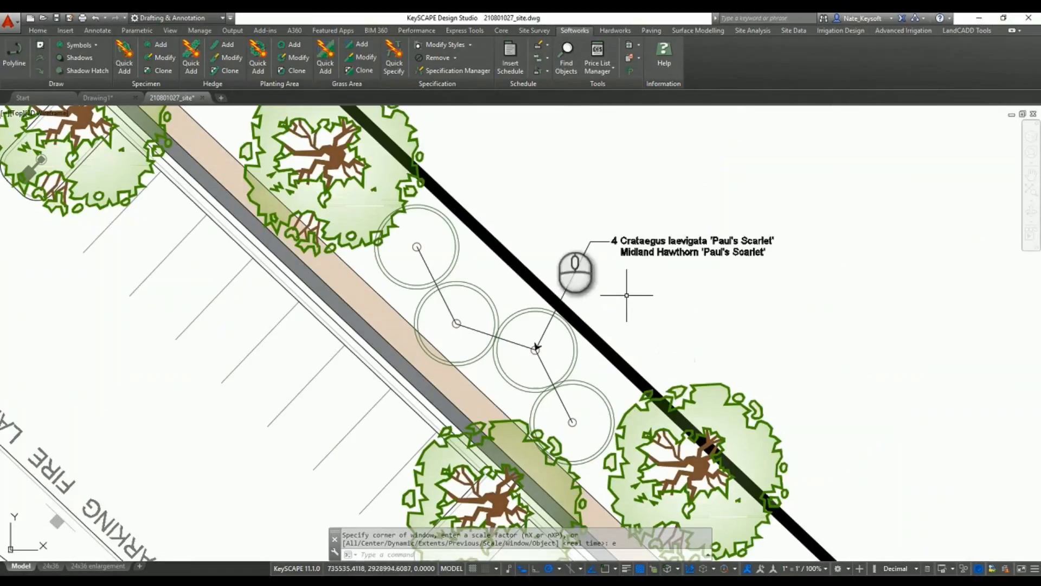
click(447, 43)
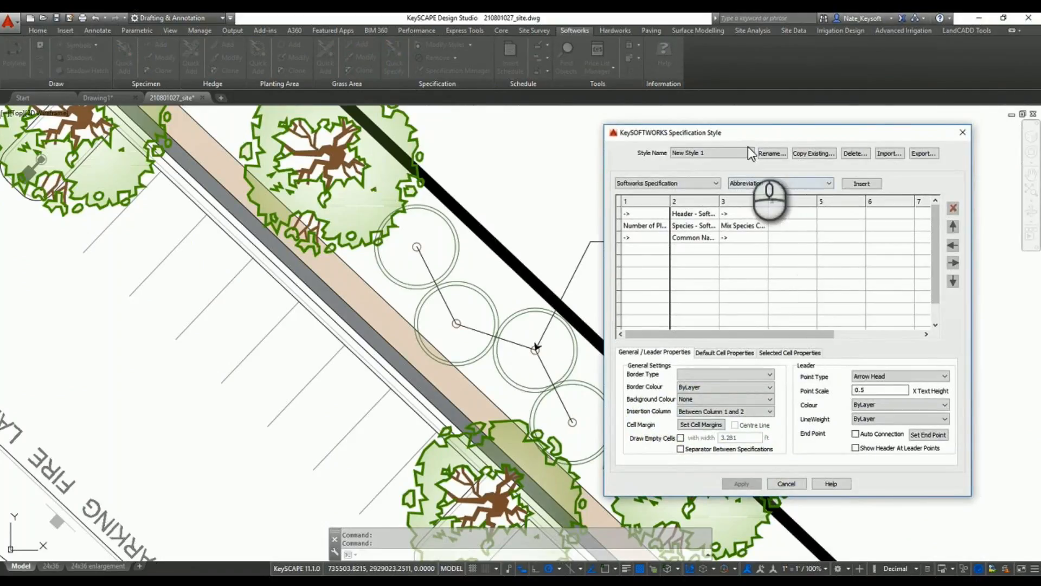
click(704, 239)
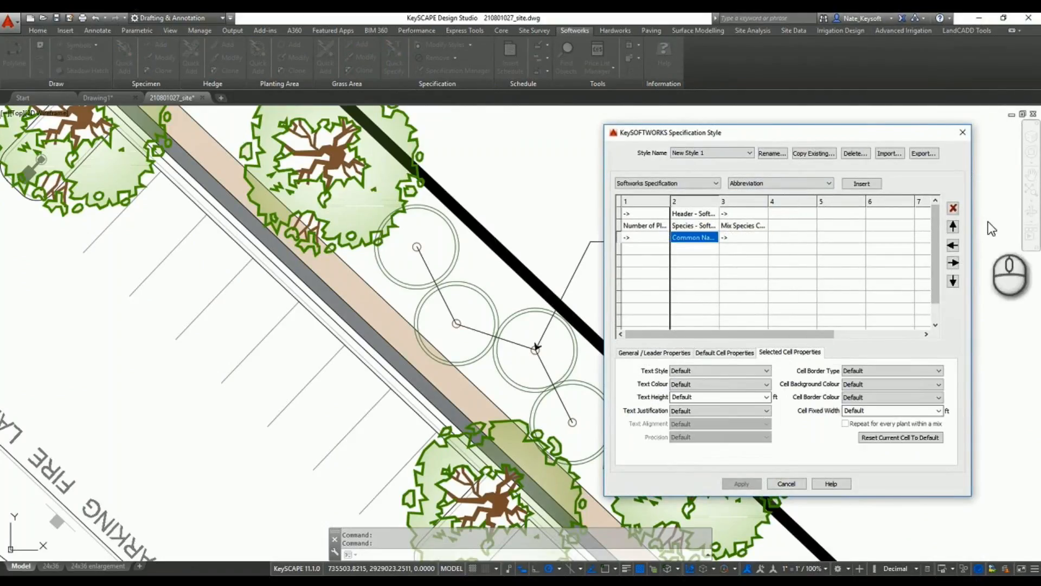
click(953, 208)
click(817, 341)
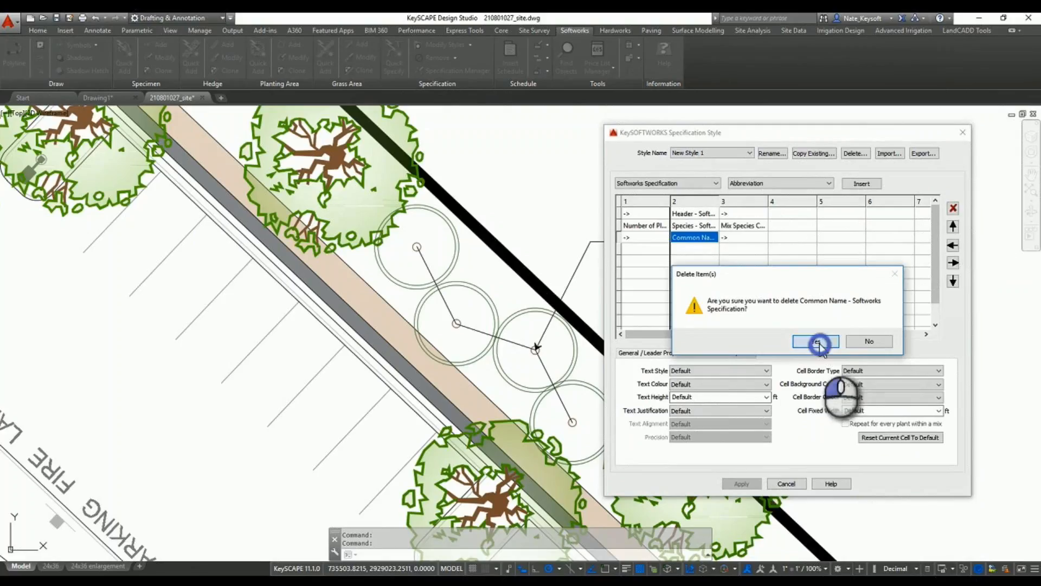
Overwrite the Species cell of the specification style with the Abbreviation field.
click(695, 226)
click(861, 183)
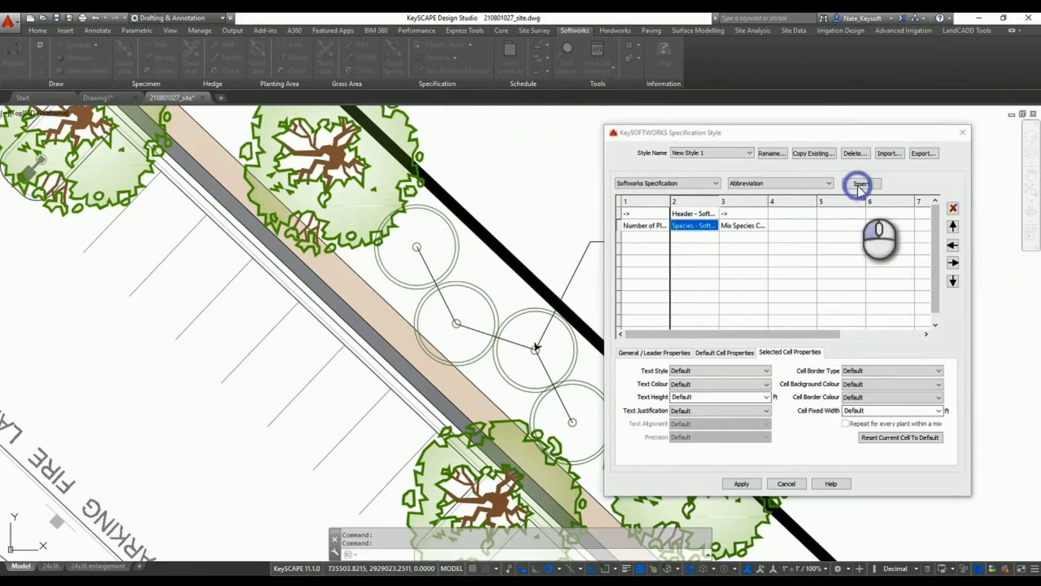
click(510, 288)
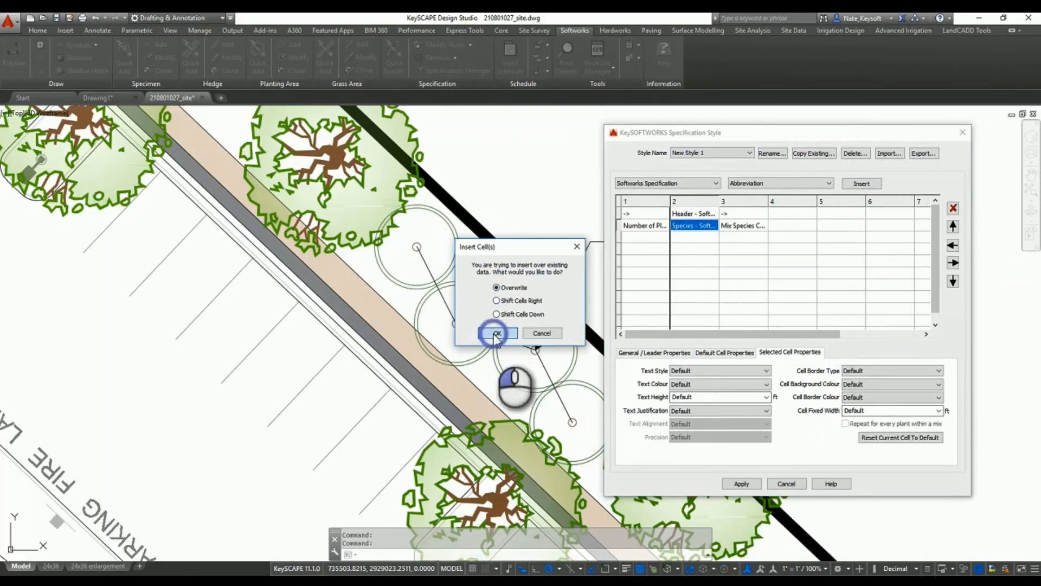
click(496, 333)
Set the style's default cell text style to H2-Bold and the text height to 1.2 ft.
click(733, 353)
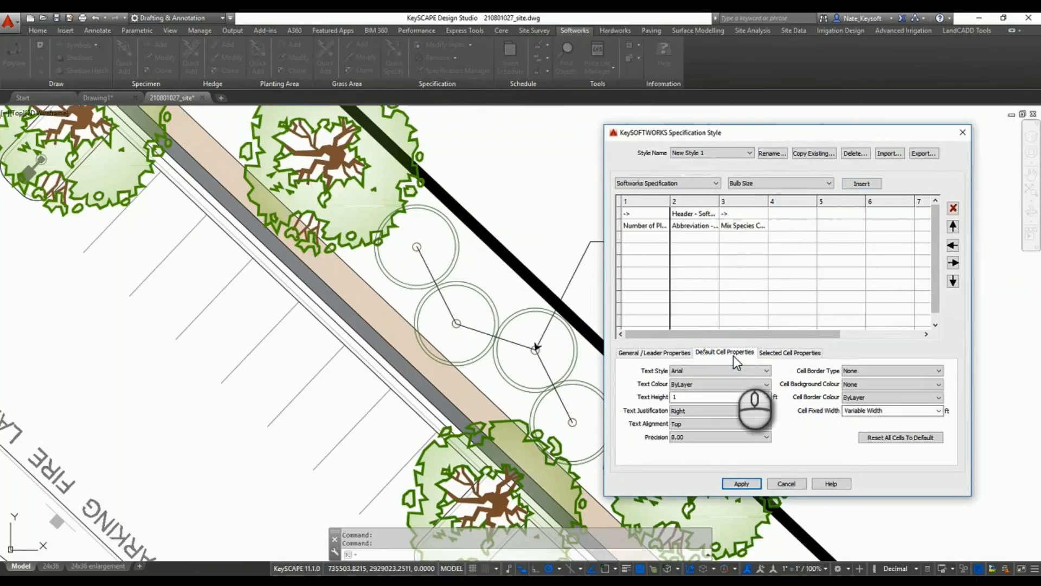
click(766, 371)
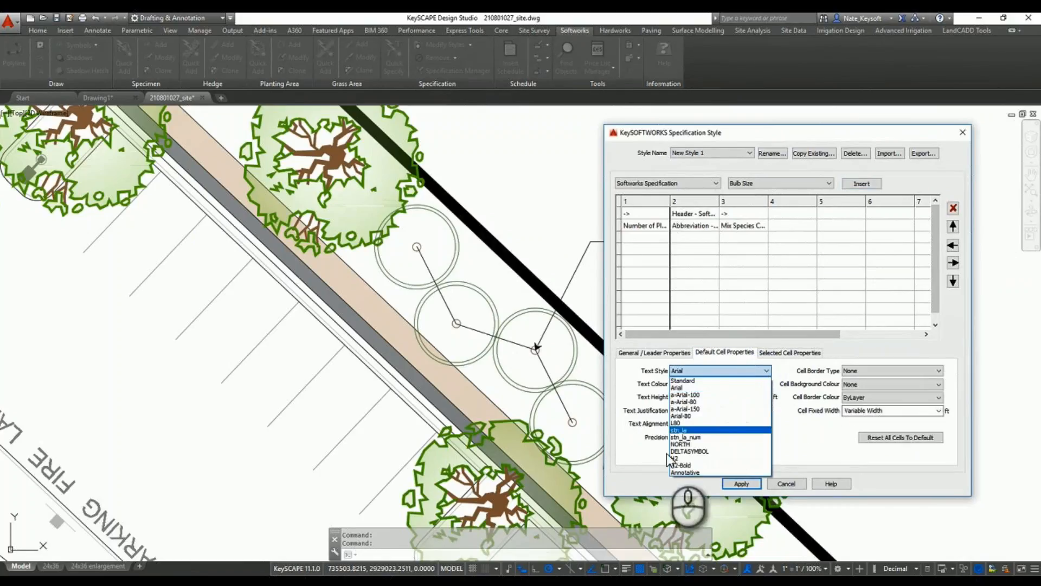
click(682, 465)
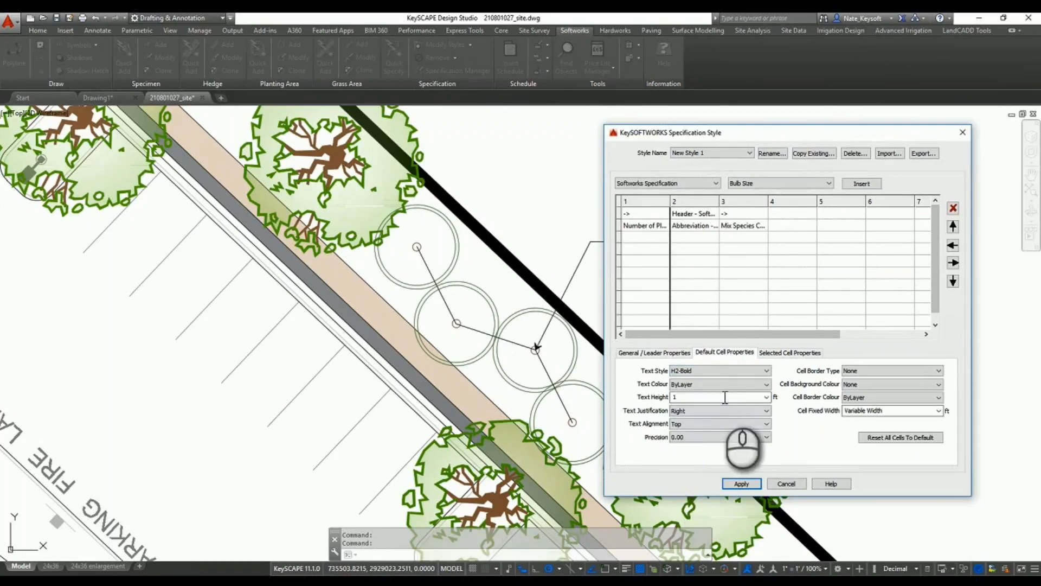
click(687, 397)
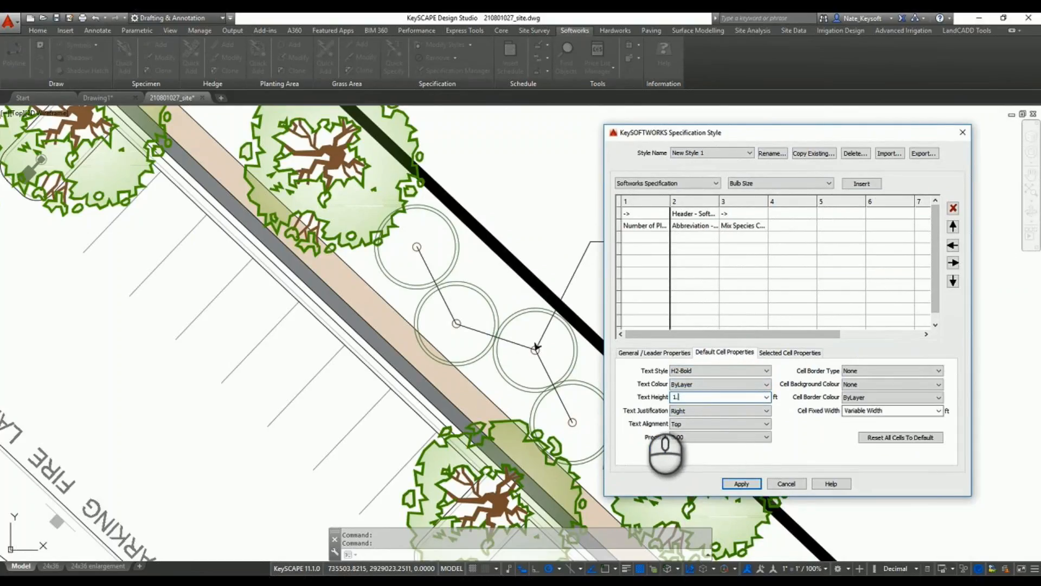
Set the specification style's border type to Underlined and apply the style changes to the drawing's labels.
click(656, 353)
click(704, 375)
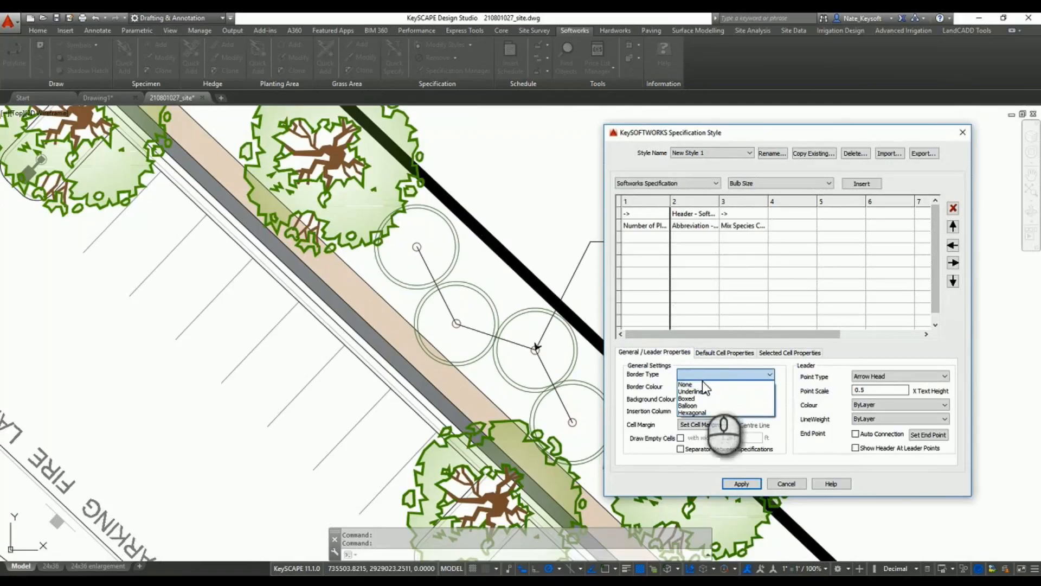
click(699, 391)
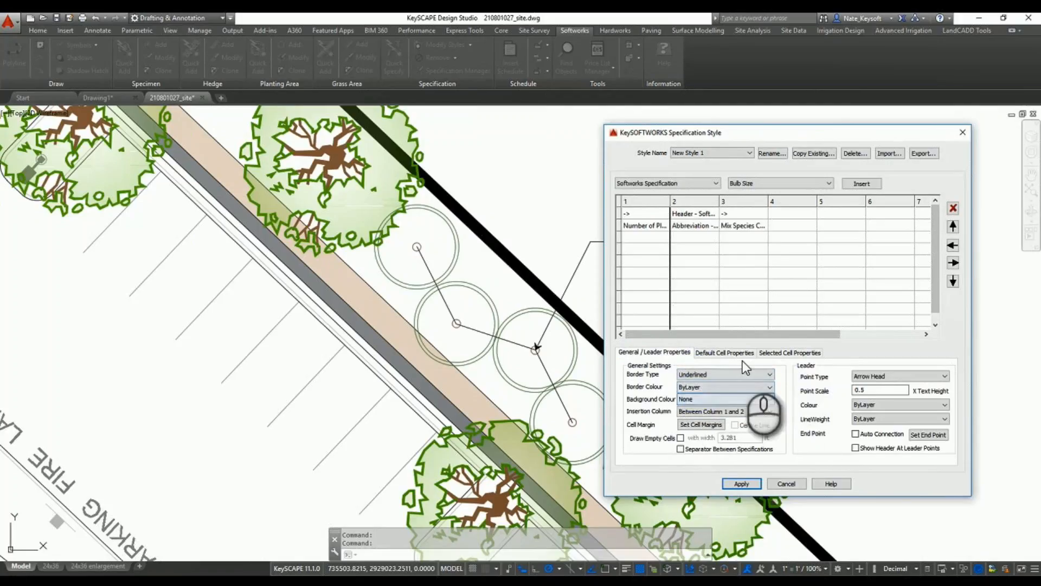
click(725, 352)
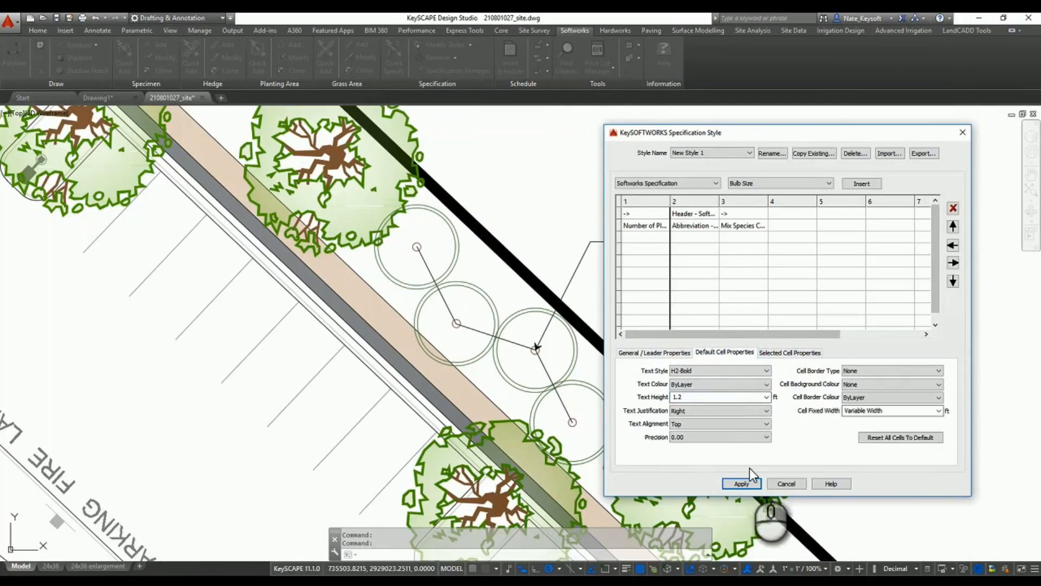
click(743, 482)
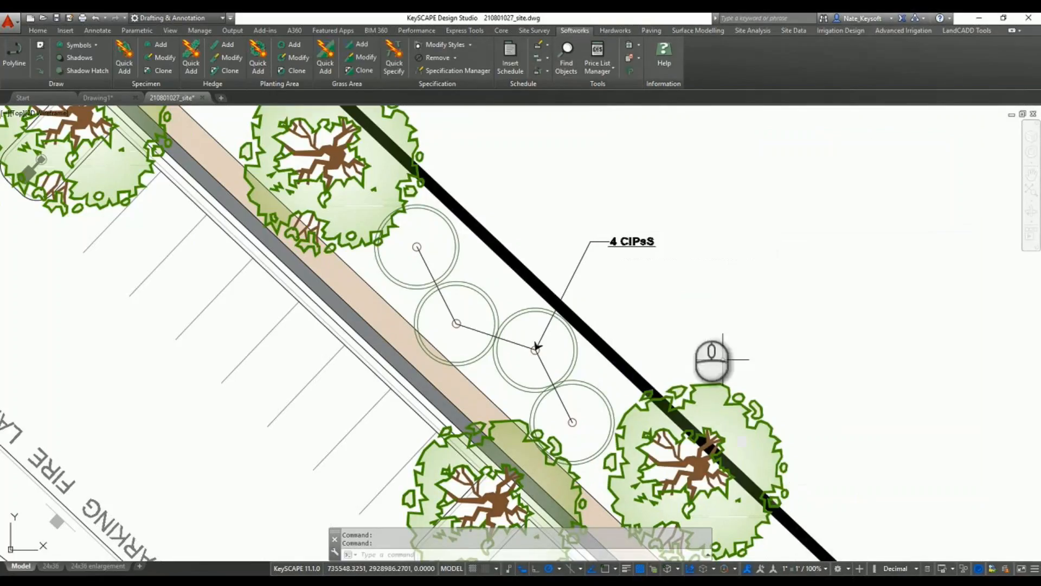
middle_drag(628, 209, 561, 257)
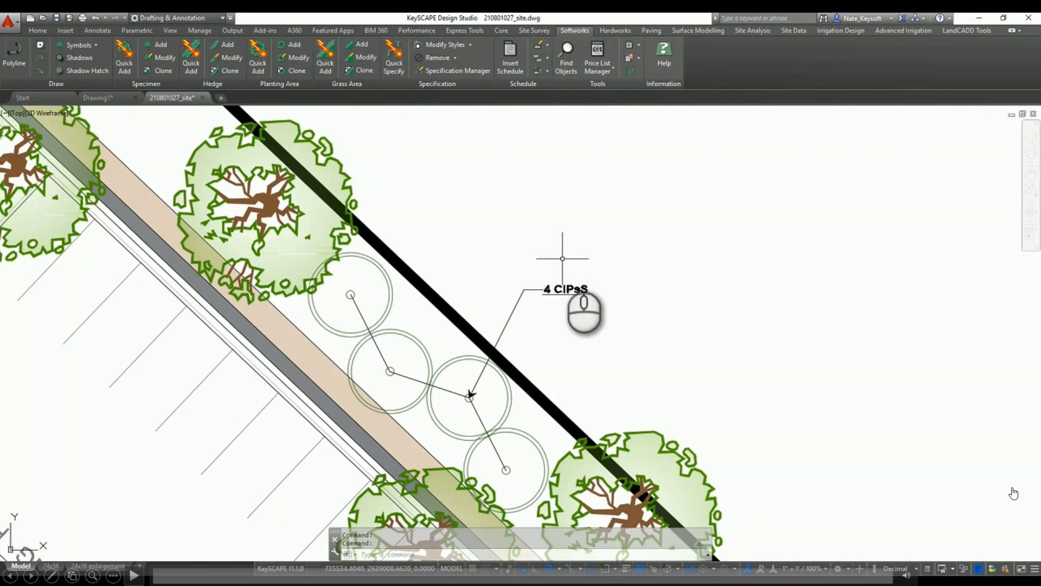
key(Right)
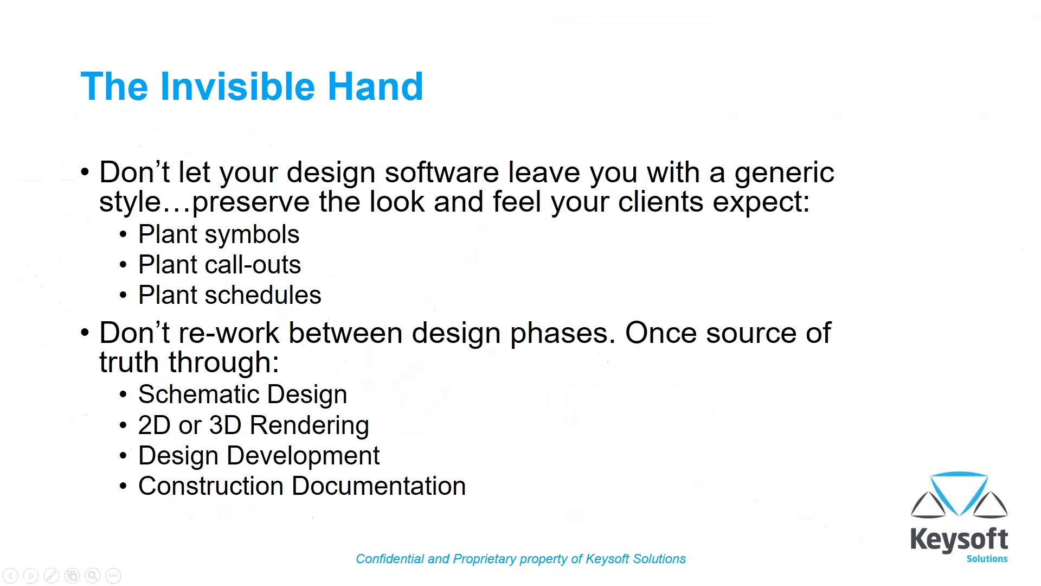
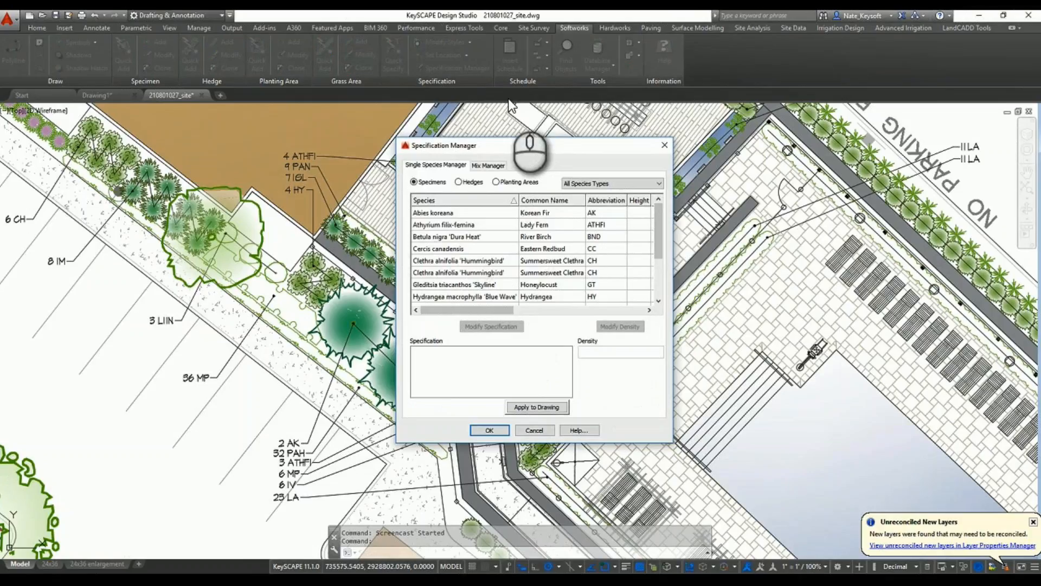
Change the Abies koreana specimen symbol to the Trees plan symbol CNSP04 and apply the specification to the drawing.
click(535, 155)
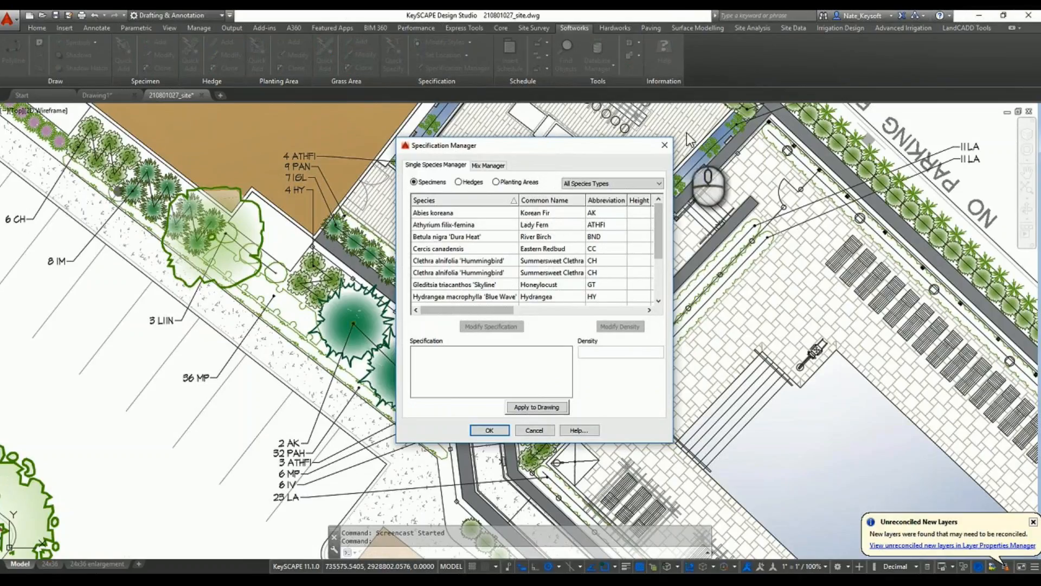
drag(545, 155, 694, 141)
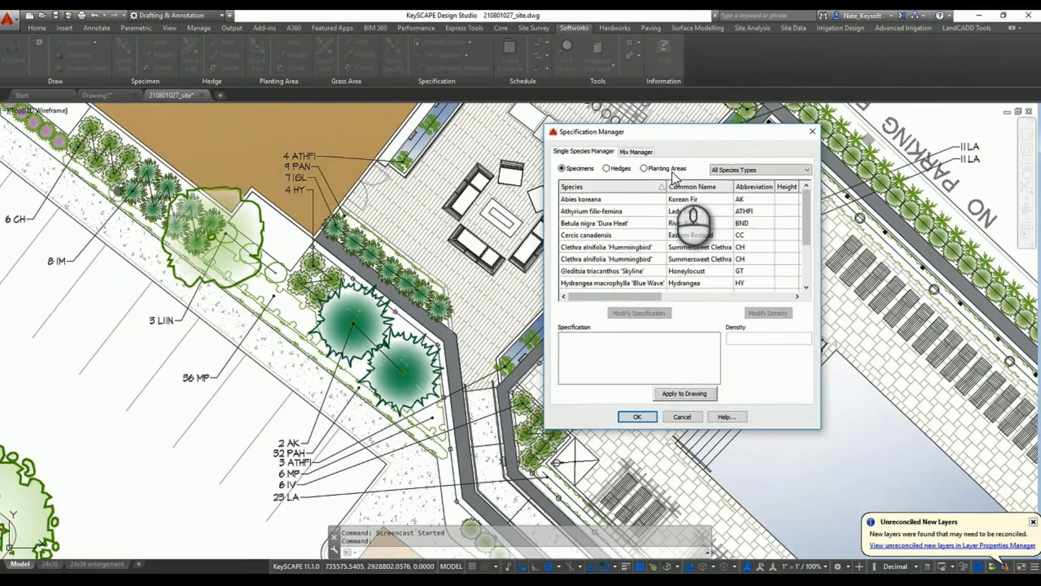
click(614, 199)
click(643, 314)
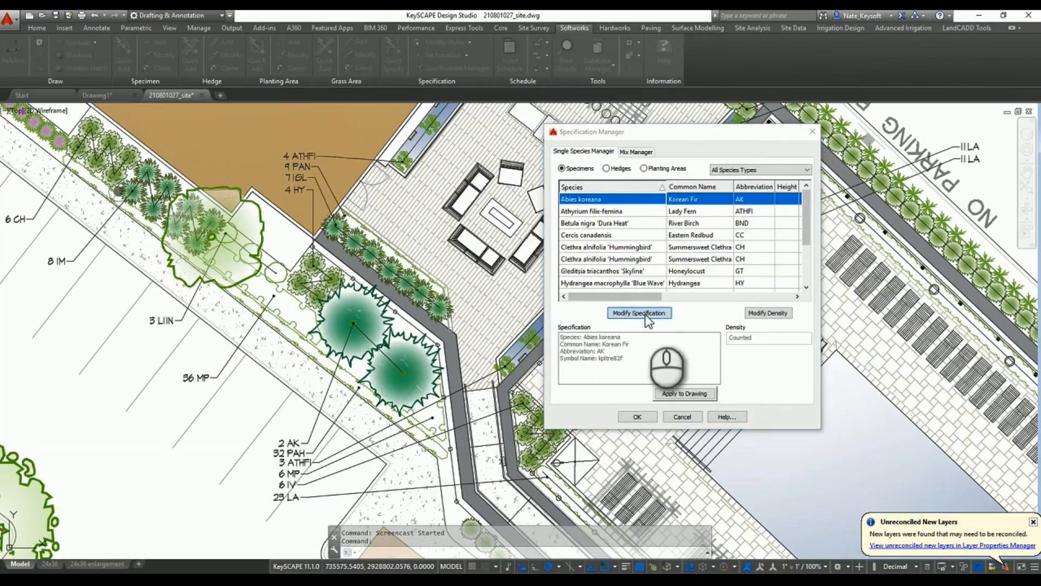
click(662, 465)
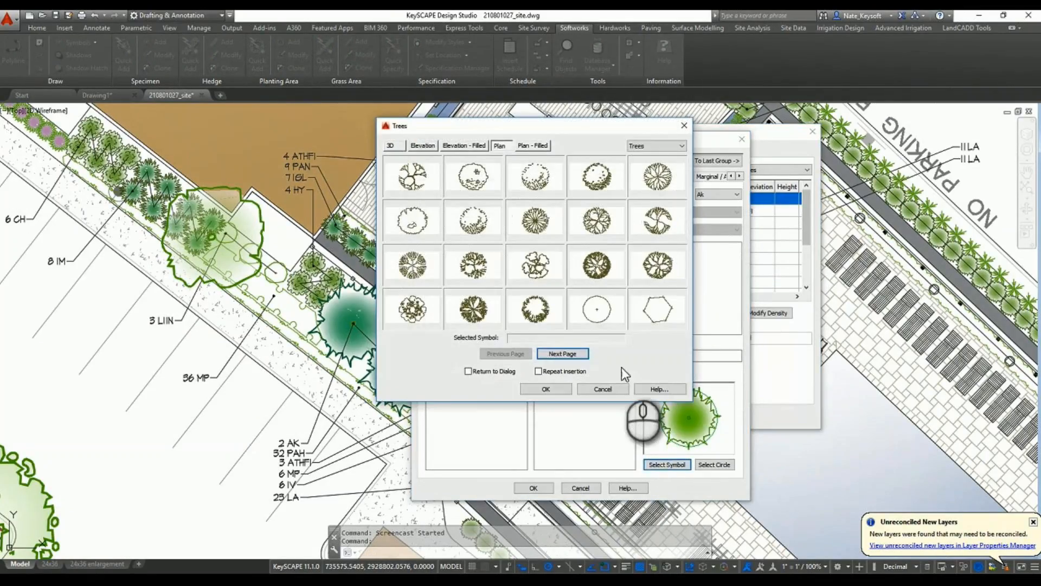
click(570, 353)
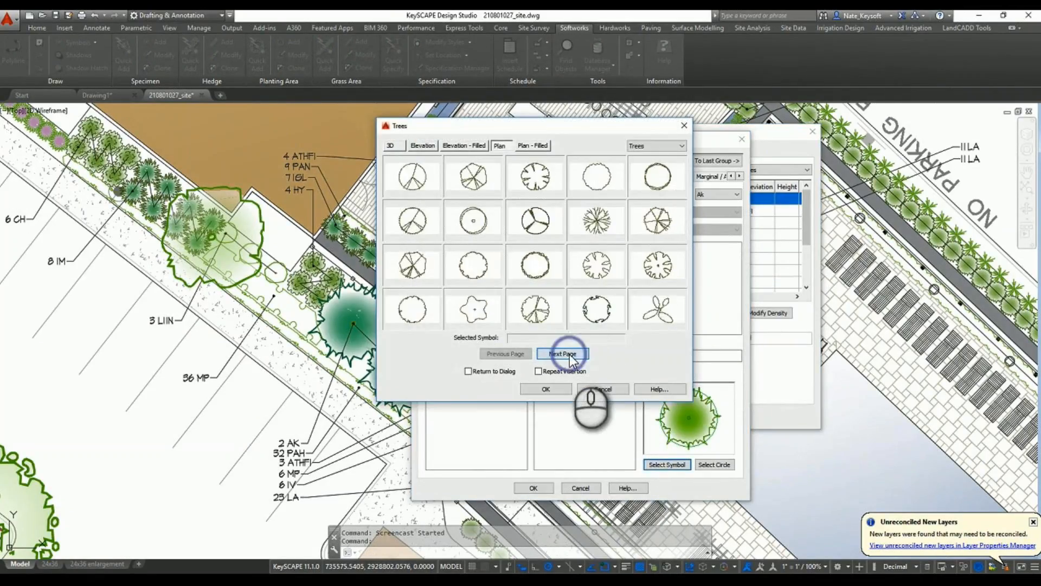
click(570, 354)
click(569, 354)
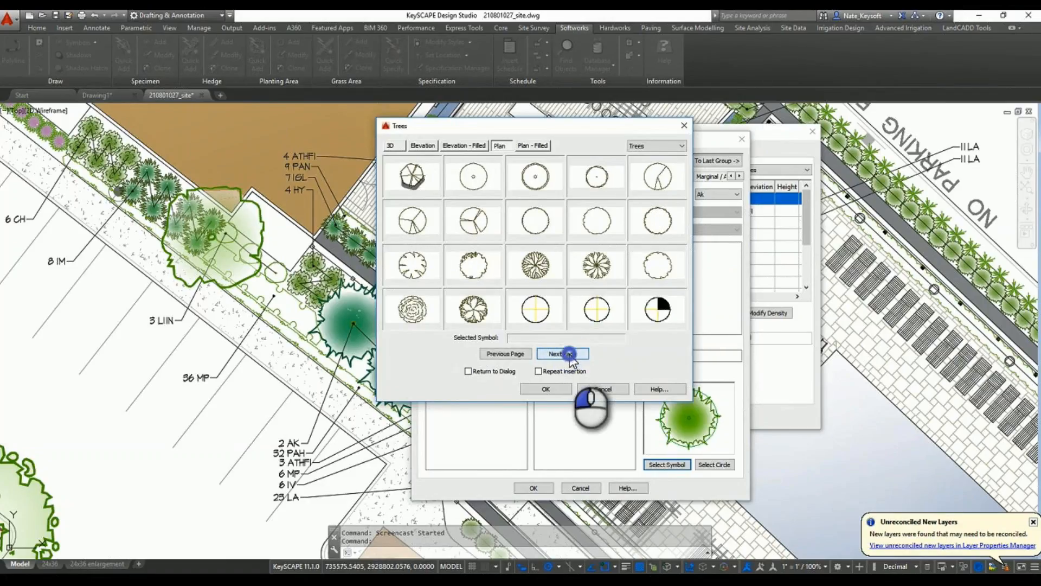
click(570, 354)
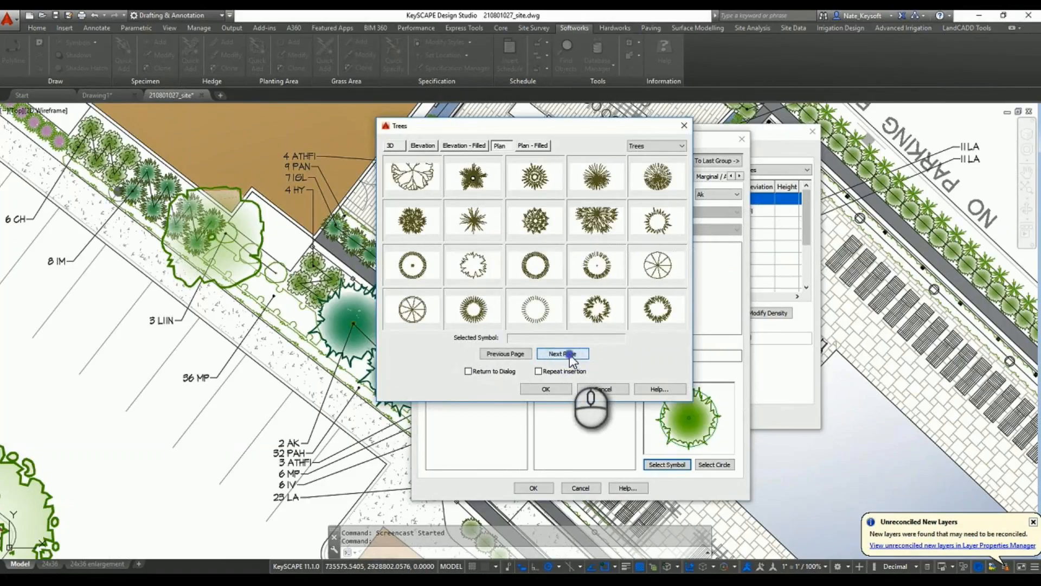
double_click(547, 265)
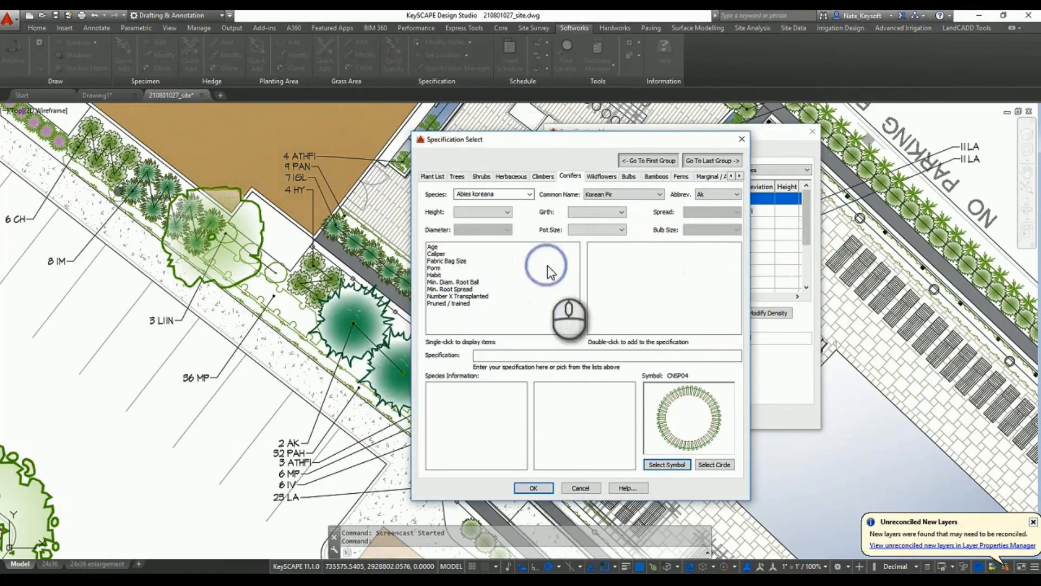
click(534, 488)
click(673, 394)
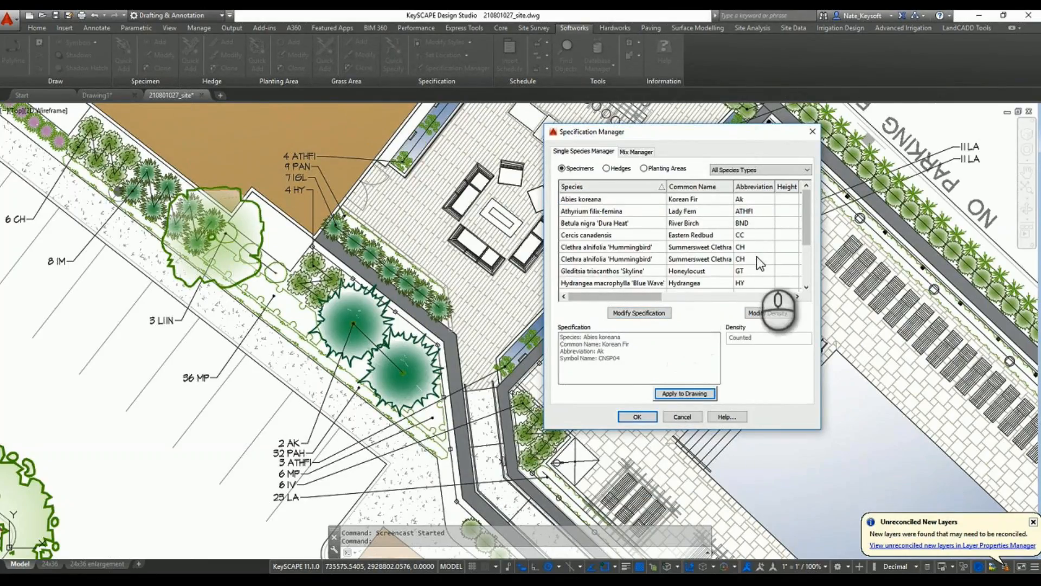
Change the Ilex crenata 'Green Lustre' symbol to the Shrubs plan symbol SHDP04, apply it to the drawing and close the Specification Manager.
drag(806, 221, 808, 244)
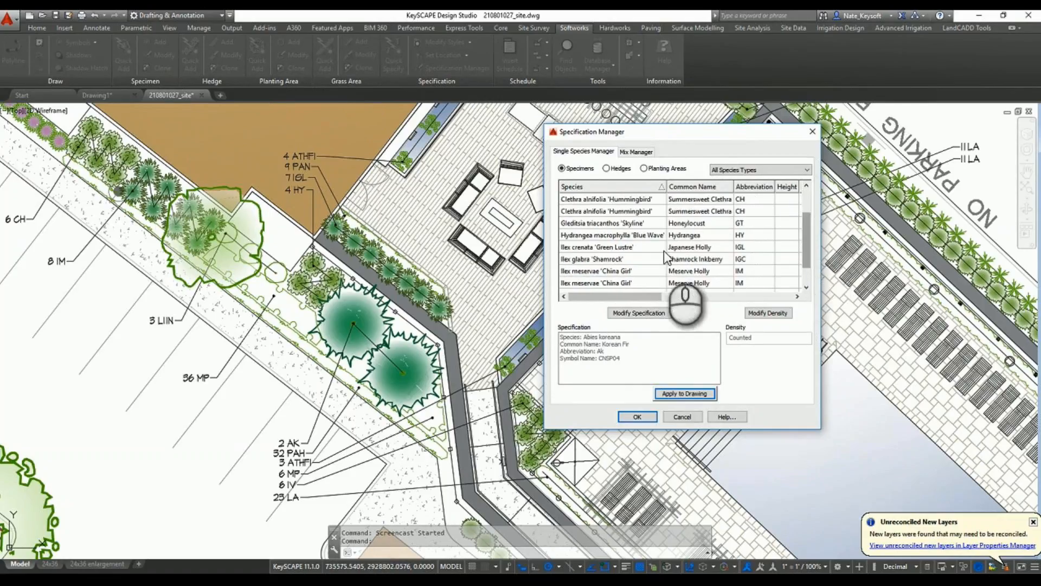
click(624, 247)
click(640, 313)
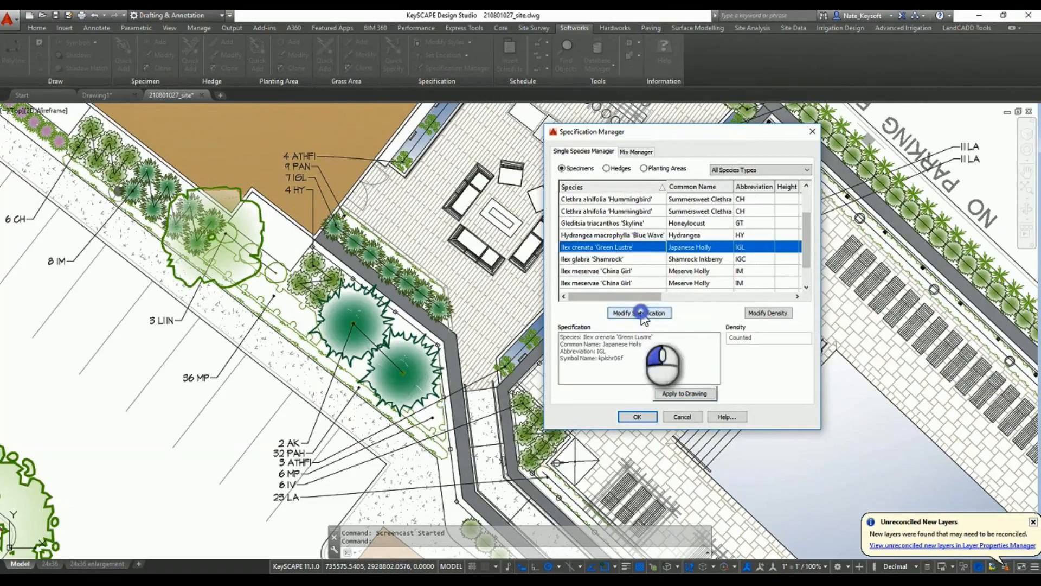
click(667, 465)
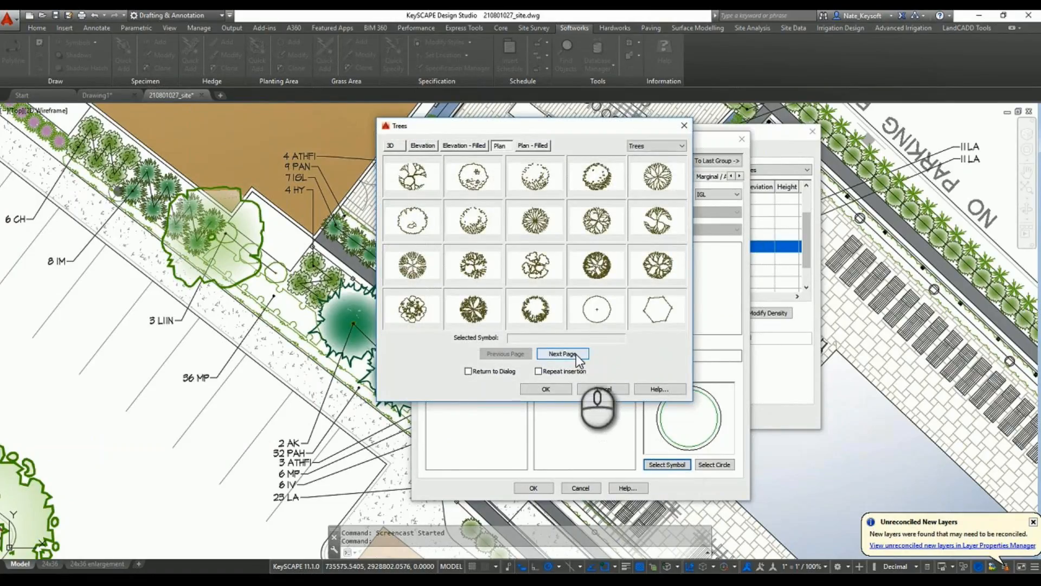
click(655, 147)
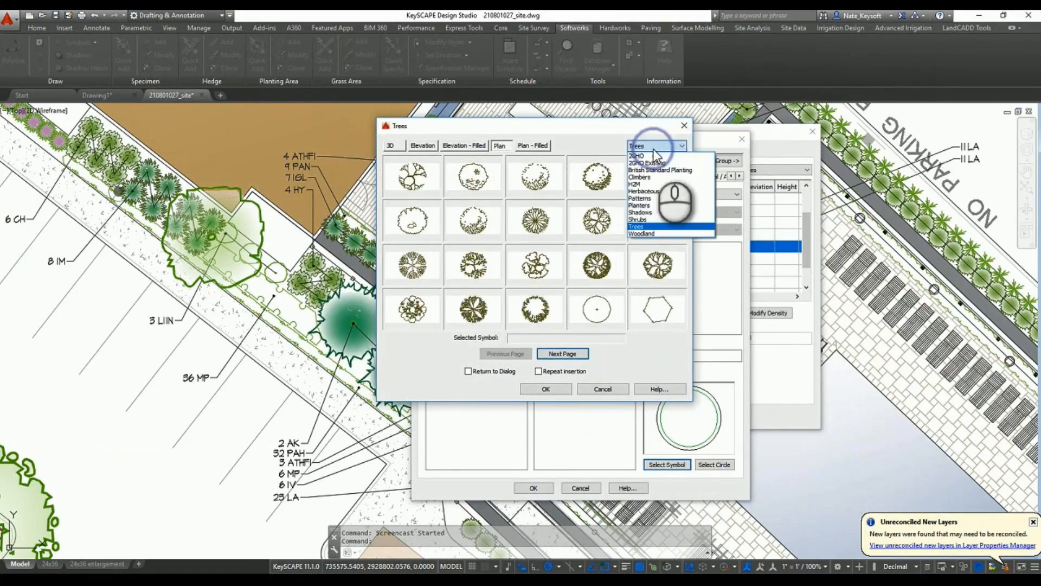
click(648, 220)
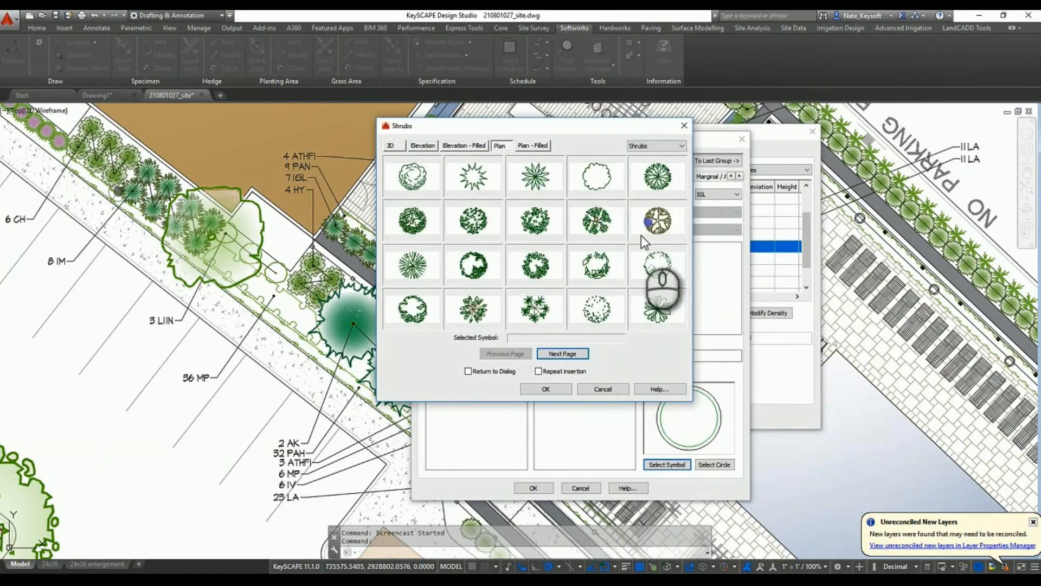
double_click(610, 175)
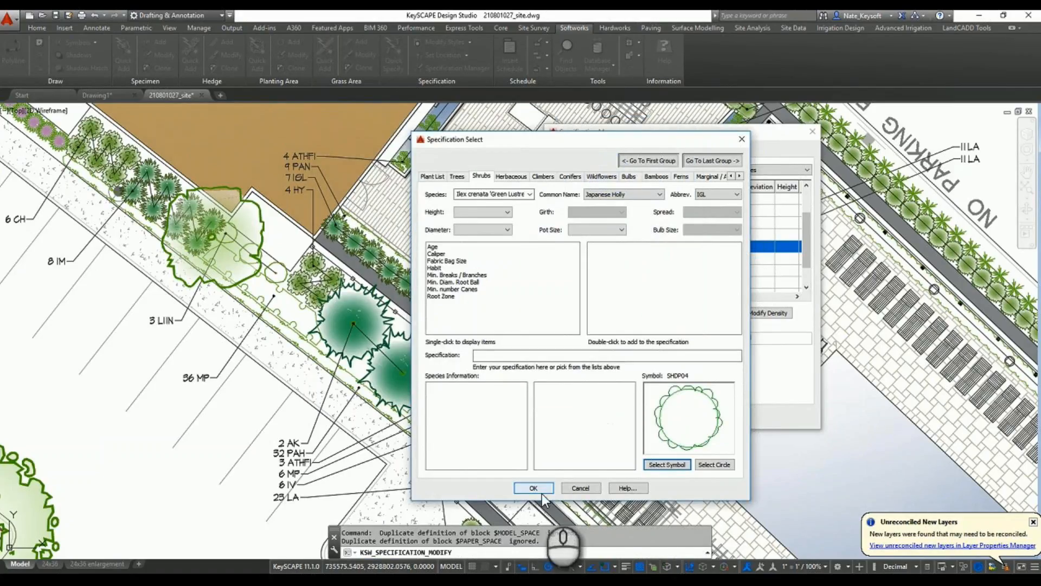
click(543, 494)
click(700, 394)
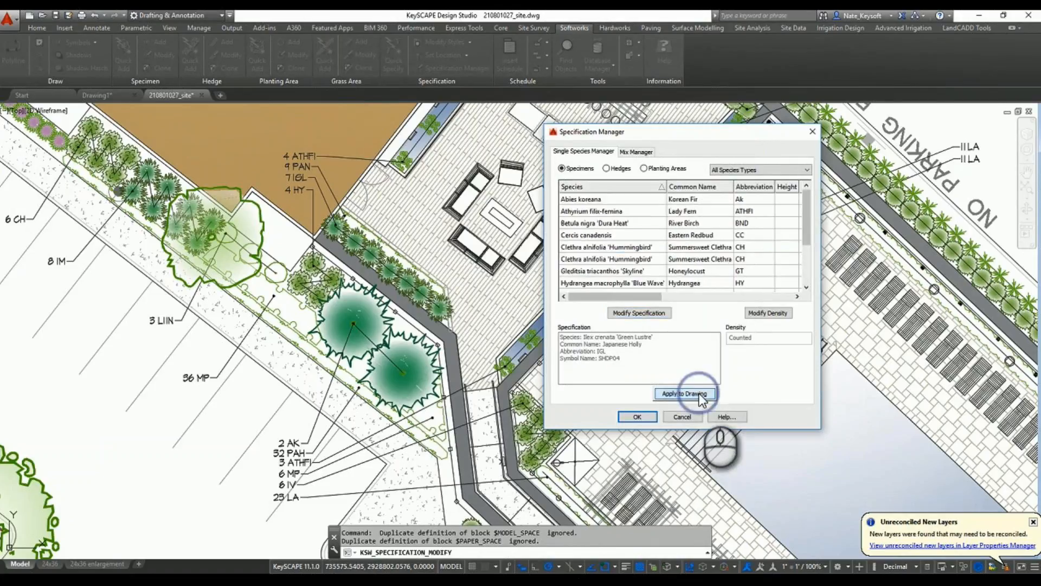
click(637, 417)
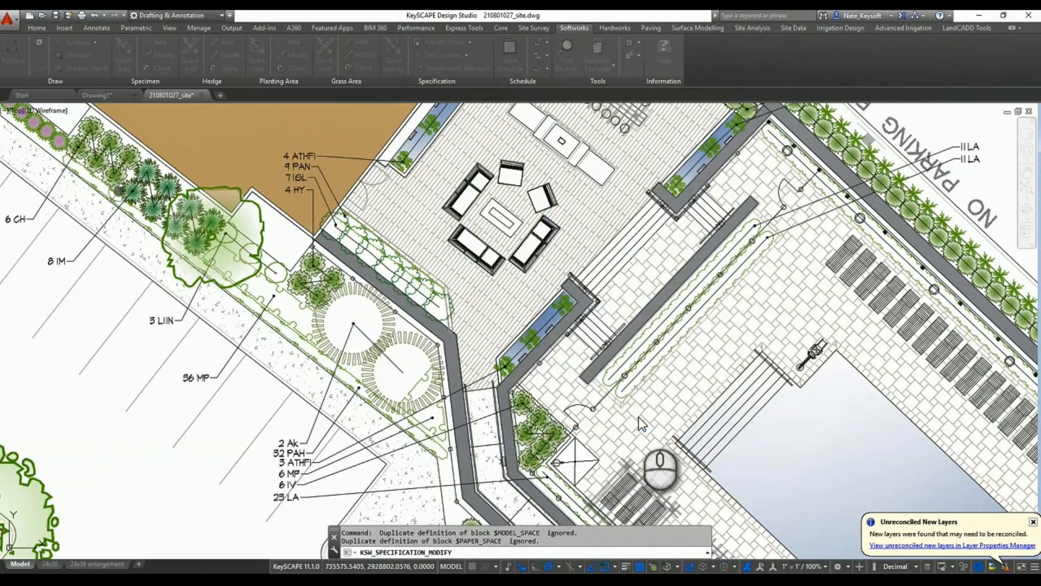
Examine the Korean Fir and Japanese Holly symbols and the adjoining MP planting area in the drawing.
click(340, 315)
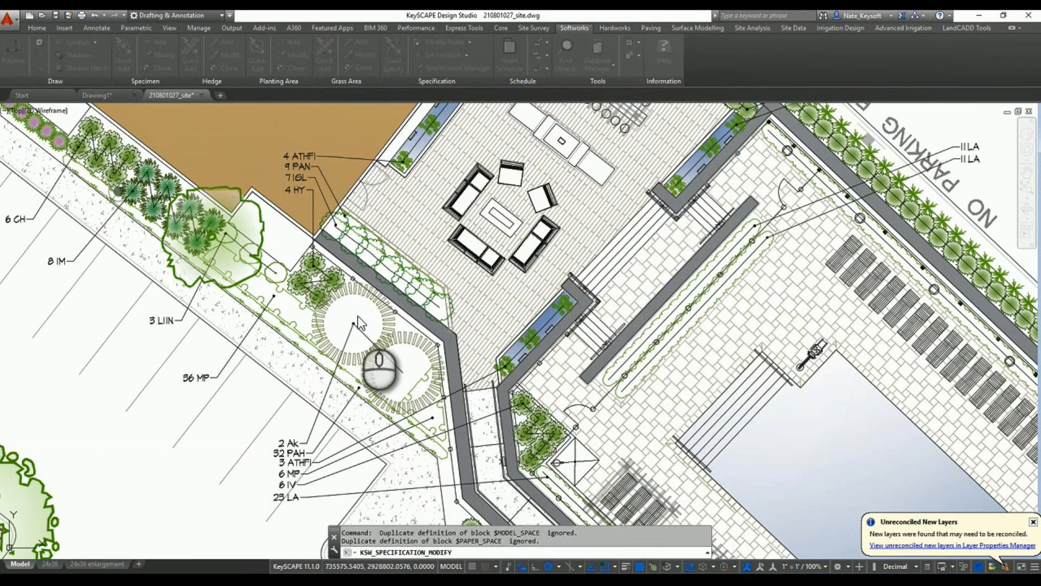
click(361, 316)
click(362, 315)
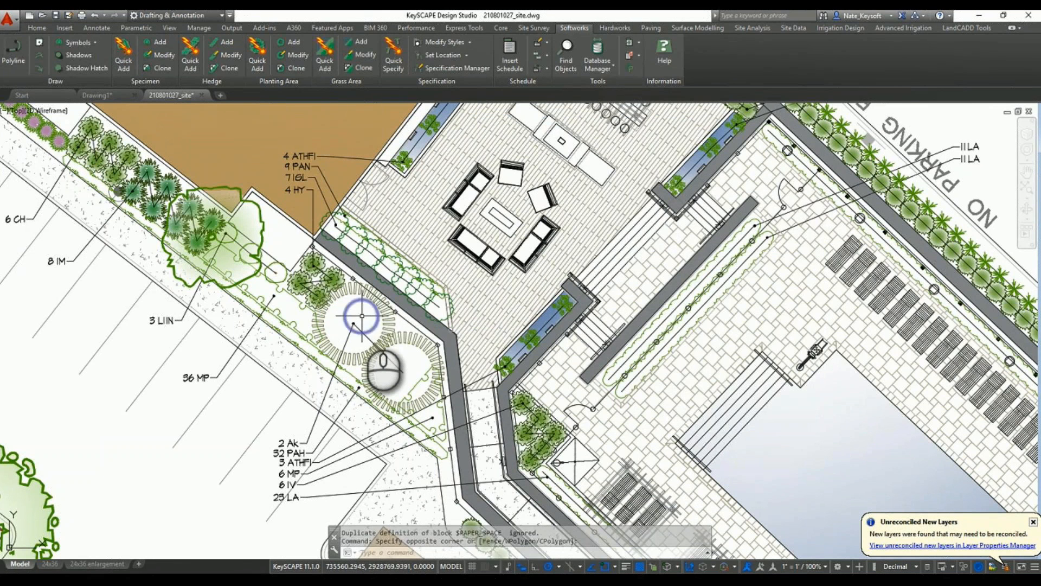
scroll(362, 315, up, 2)
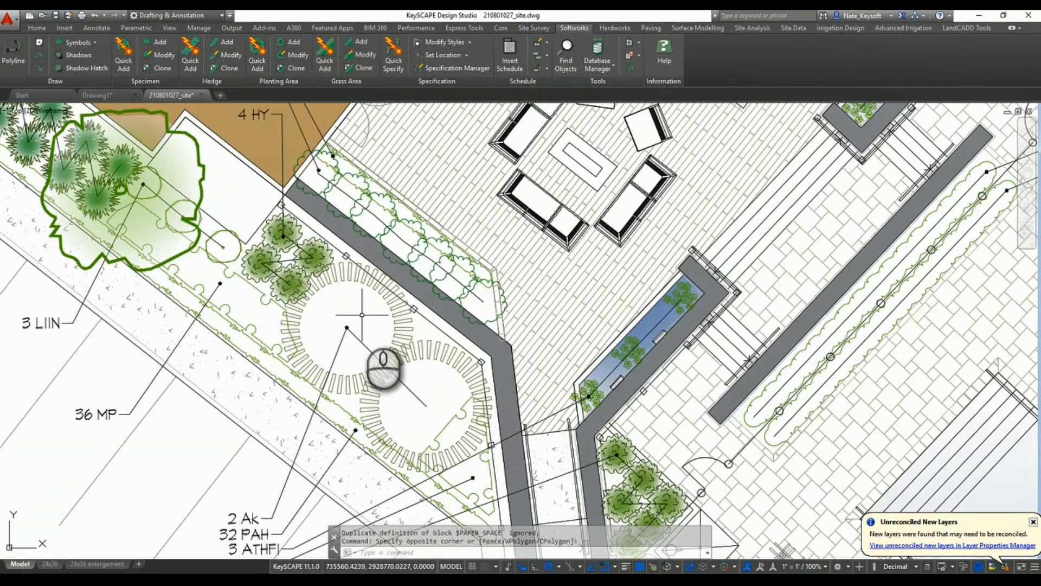
scroll(355, 317, down, 3)
scroll(303, 317, up, 3)
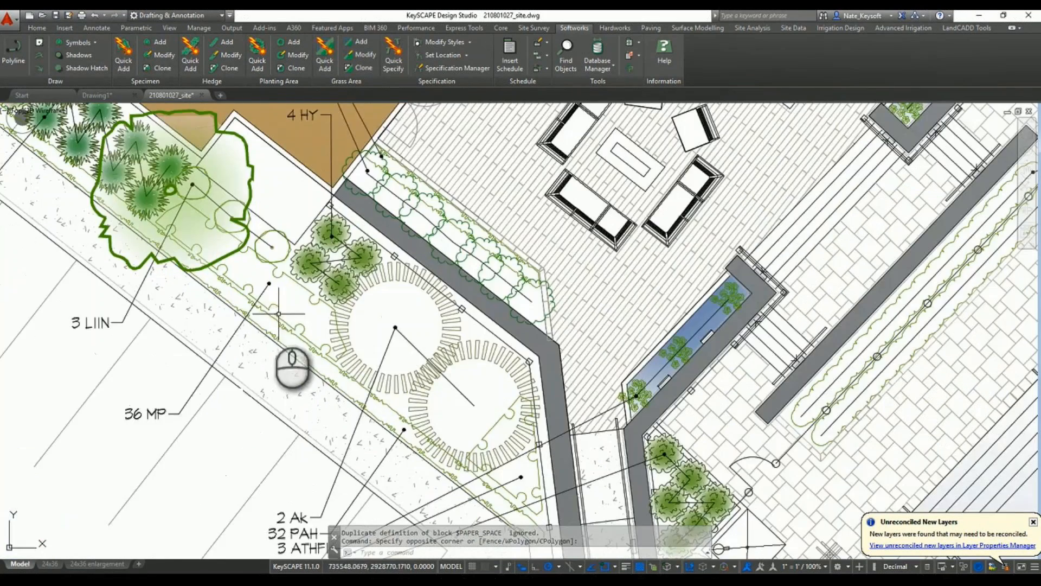
middle_drag(255, 317, 434, 310)
click(469, 271)
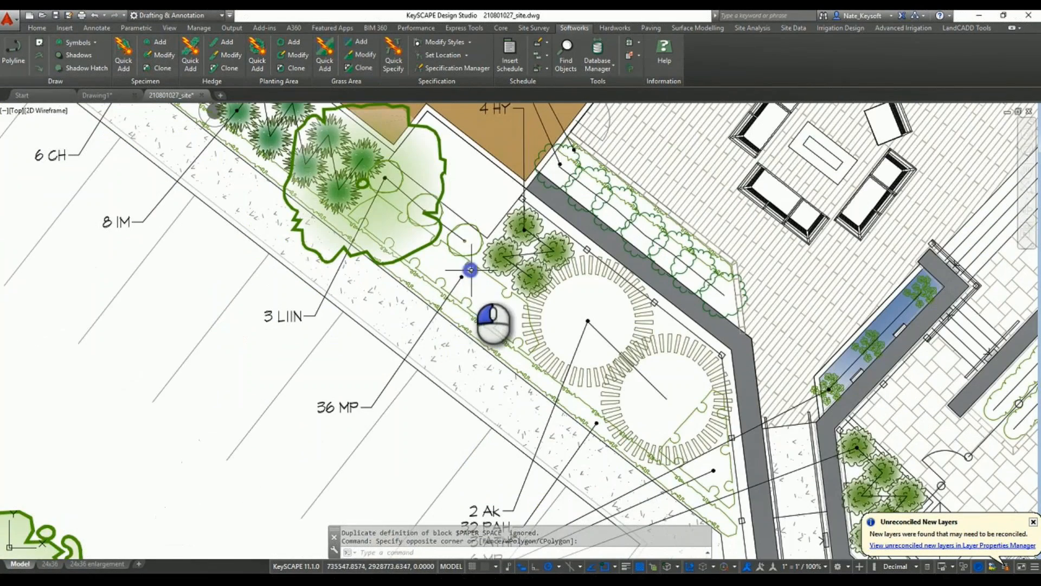
In the Specification Manager's planting areas, set the 1.5 ft Miscanthus purpurascens entry's plant centers to 4 ft and apply it to the drawing.
click(468, 69)
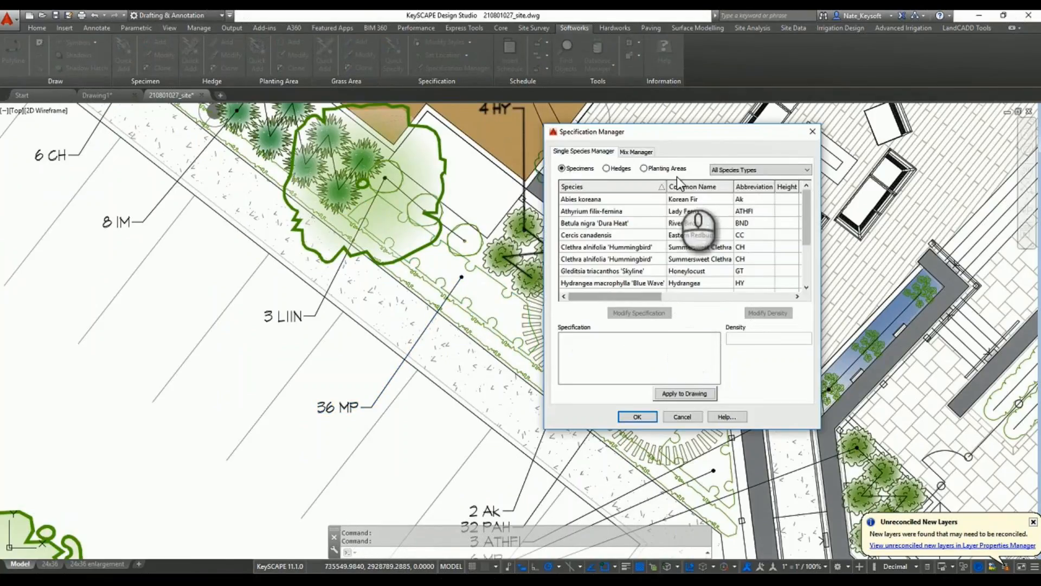
click(657, 169)
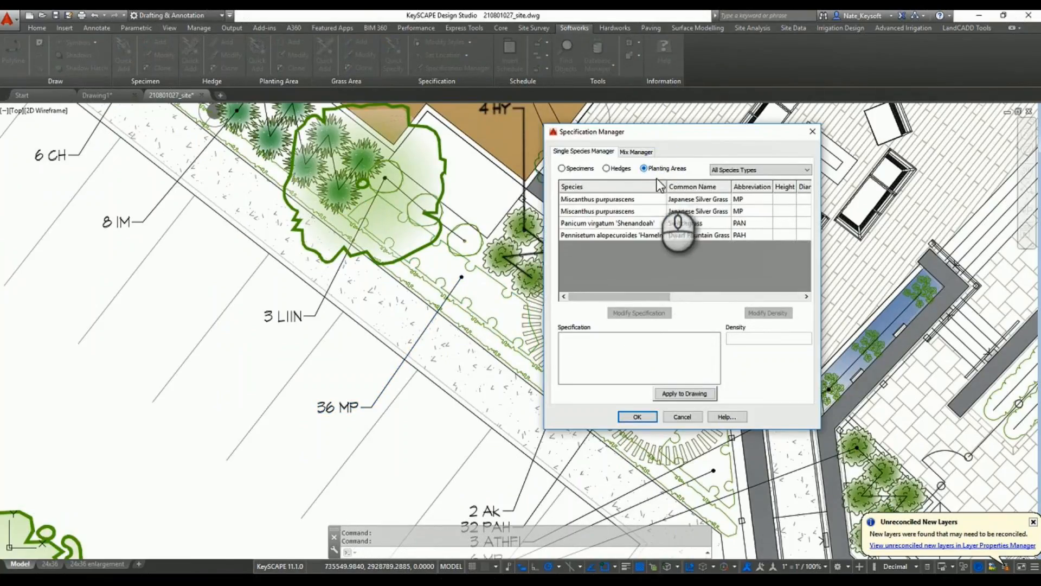
click(643, 200)
drag(636, 296, 777, 298)
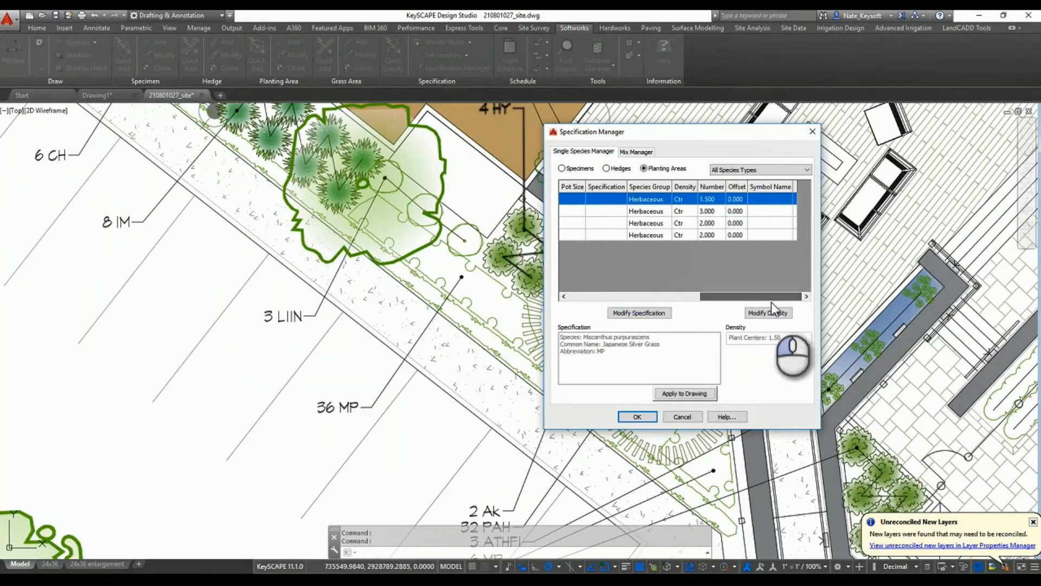
click(767, 313)
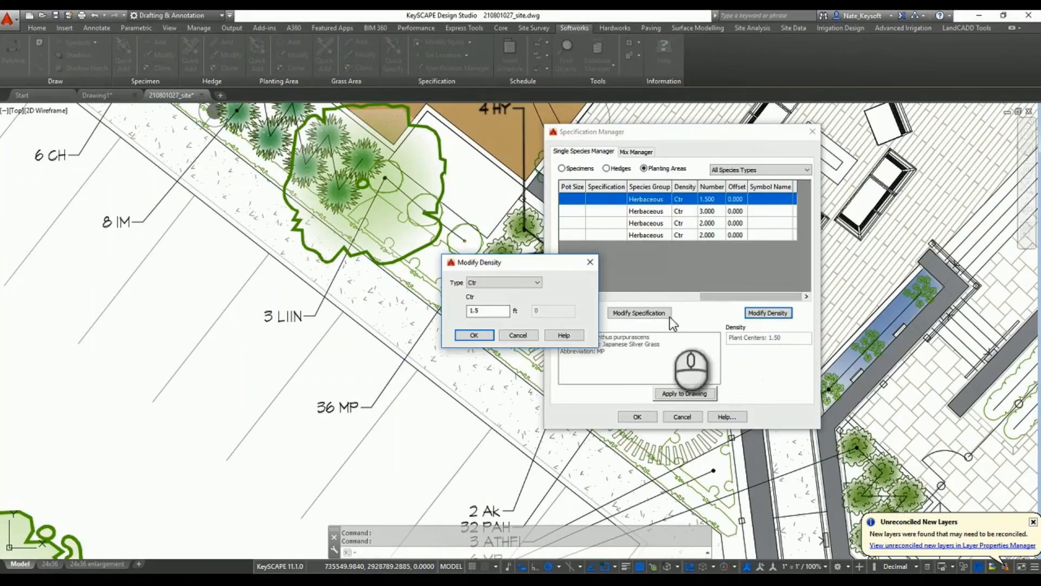
double_click(487, 311)
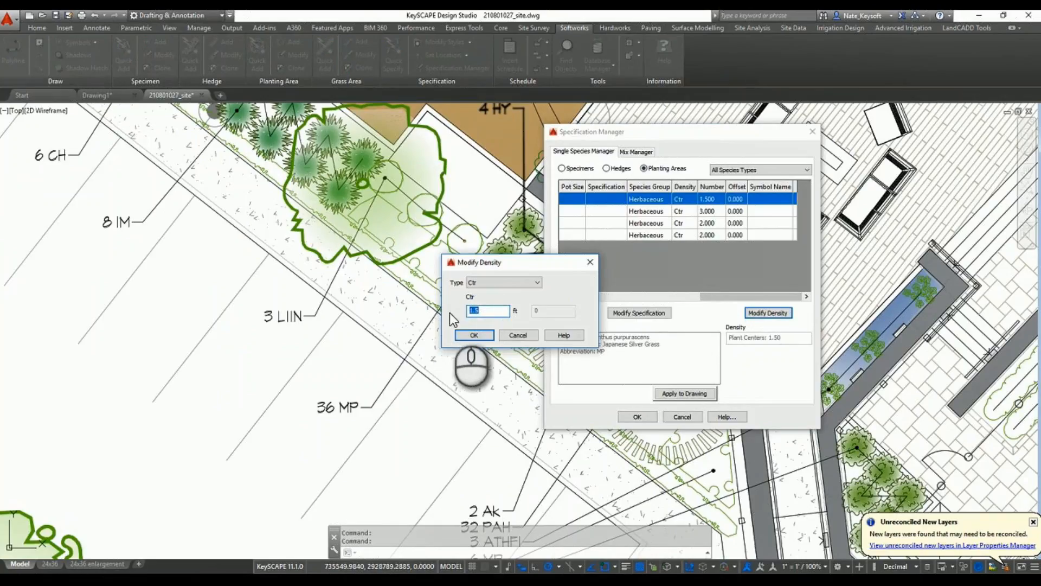
text(4)
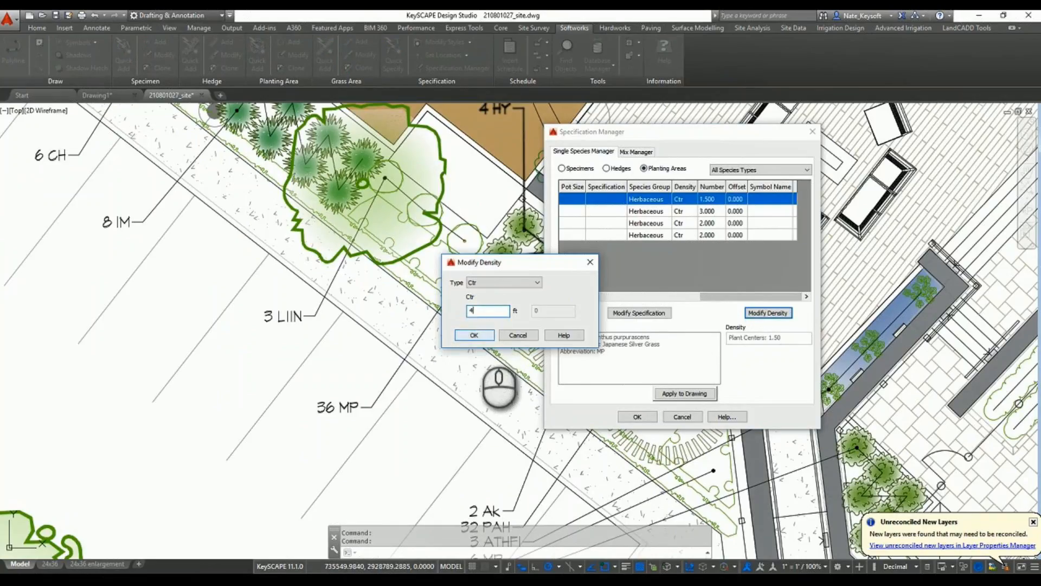
click(475, 335)
click(668, 393)
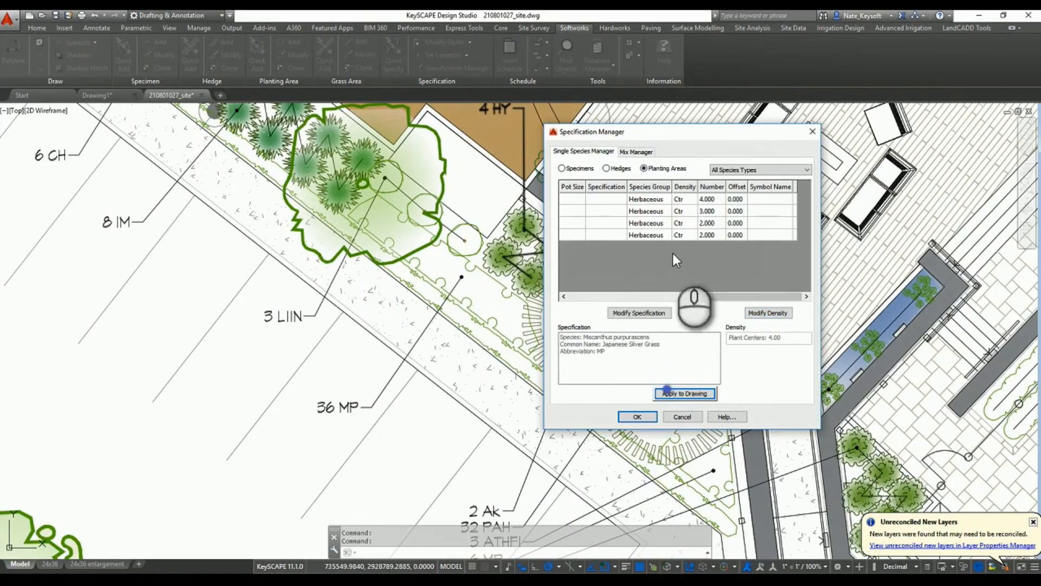
Set the 3 ft Miscanthus purpurascens entry's plant centers to 4 ft, apply it to the drawing and close the Specification Manager.
click(663, 212)
click(769, 313)
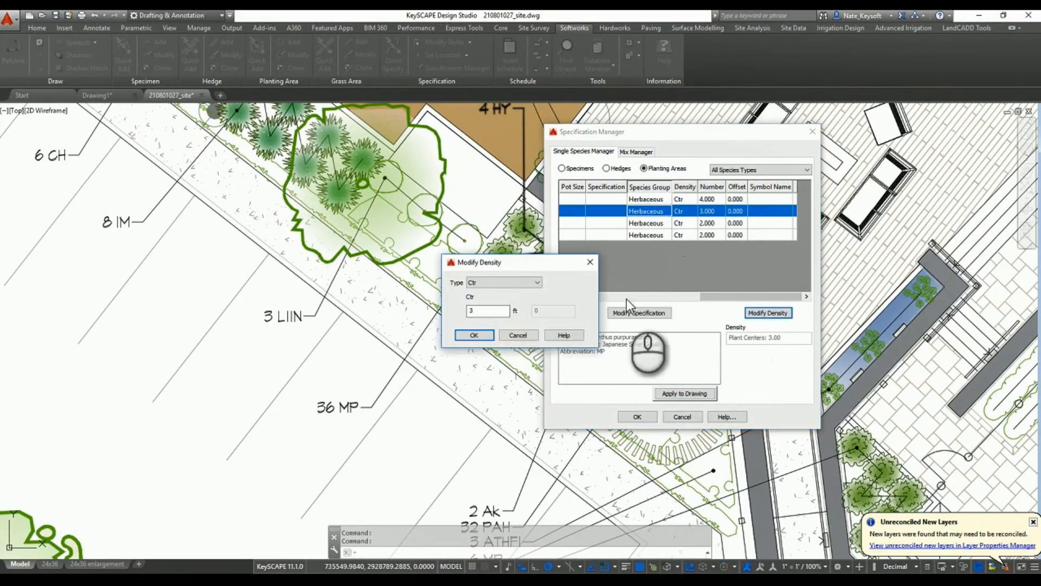
text(4)
click(467, 335)
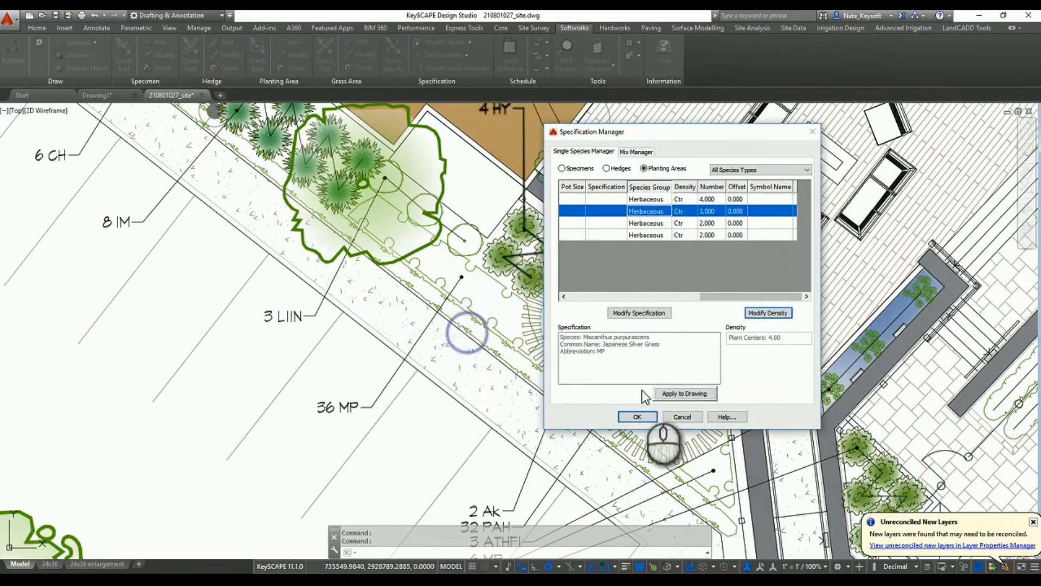
click(675, 394)
click(637, 417)
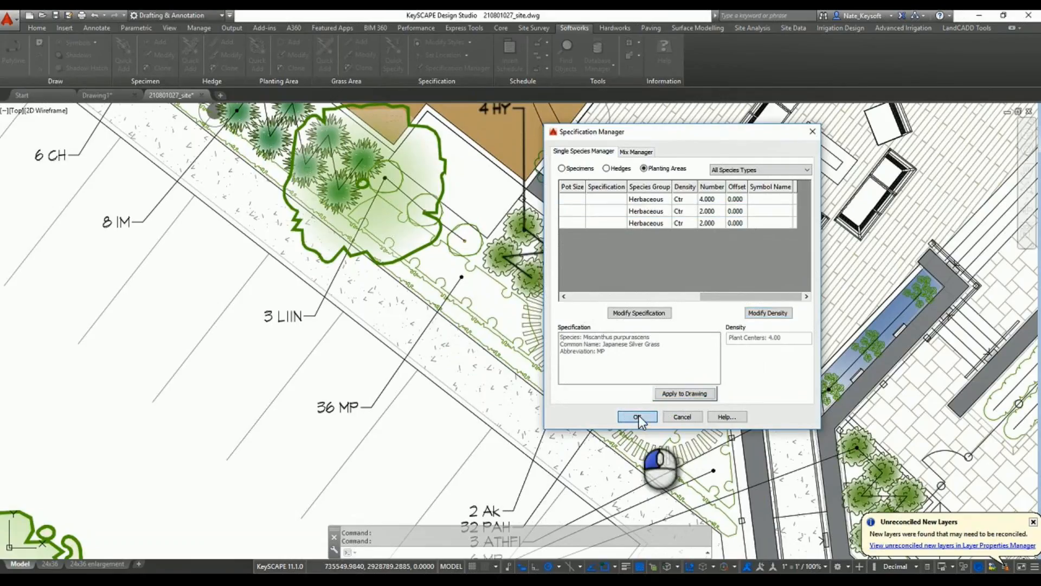
click(355, 411)
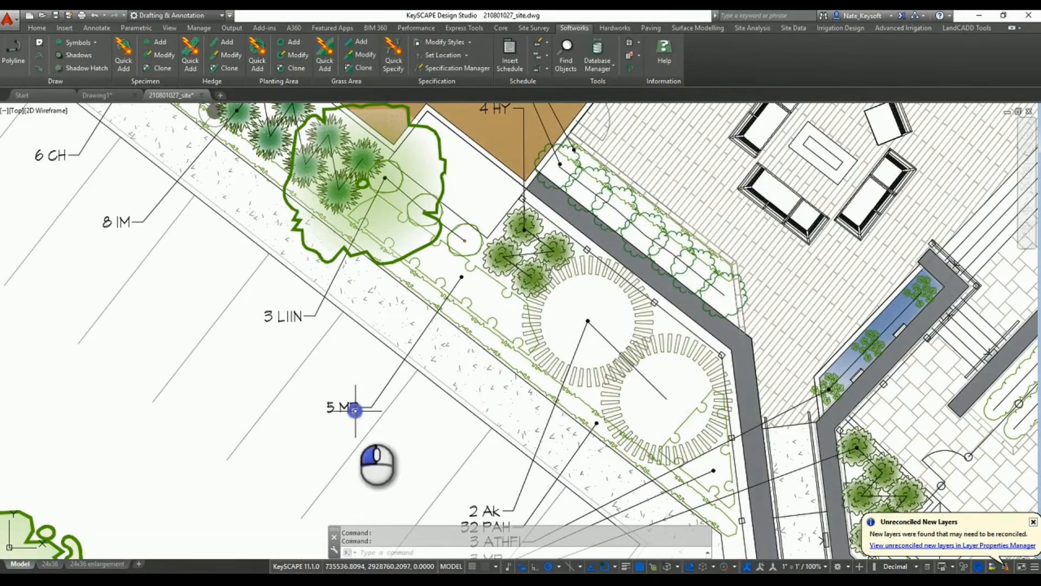
click(344, 389)
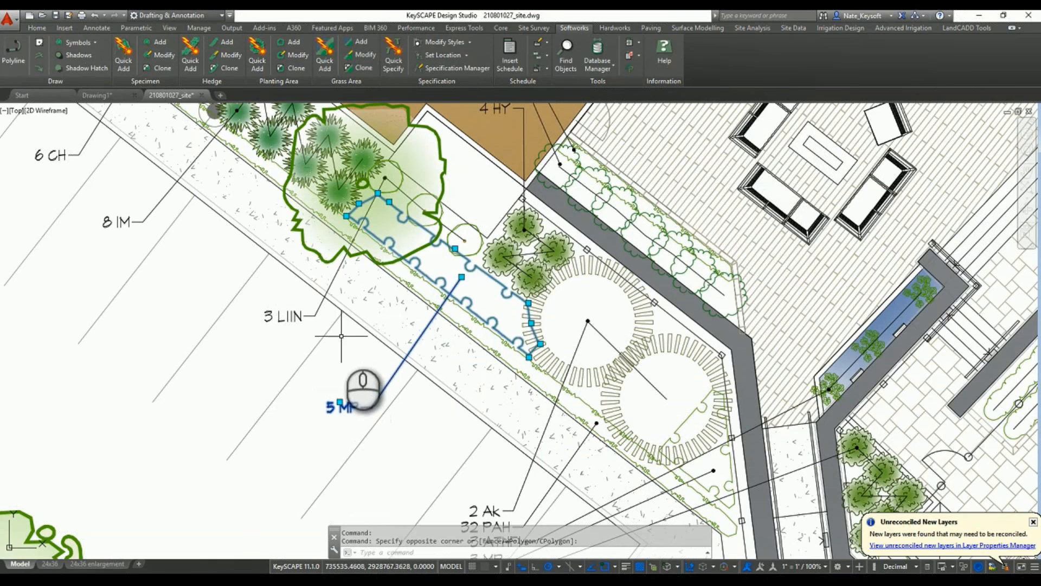
key(Escape)
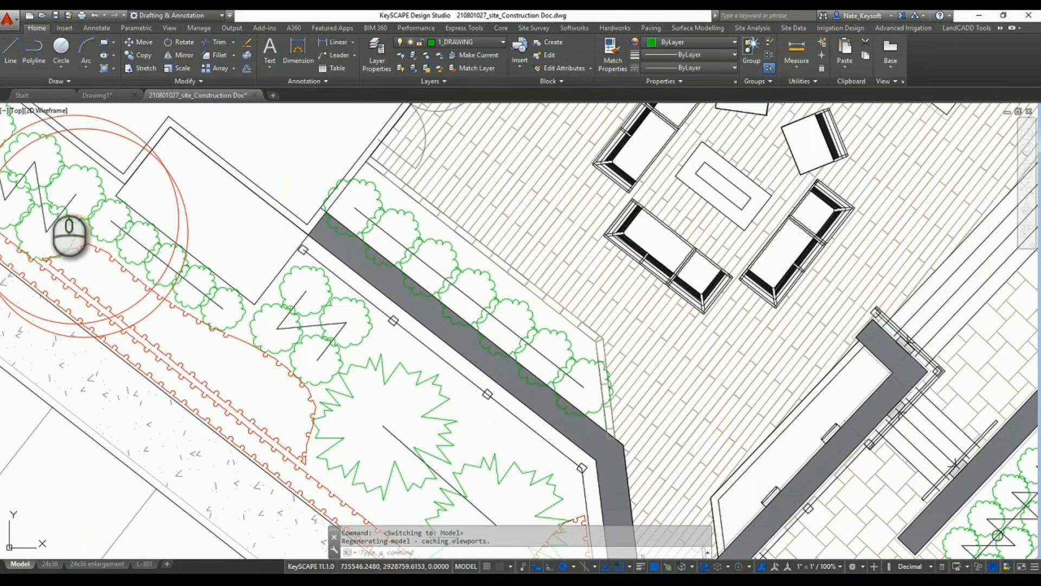
Examine the labelled planting beds along the curved wall and the narrow parking island beside it.
scroll(316, 299, down, 3)
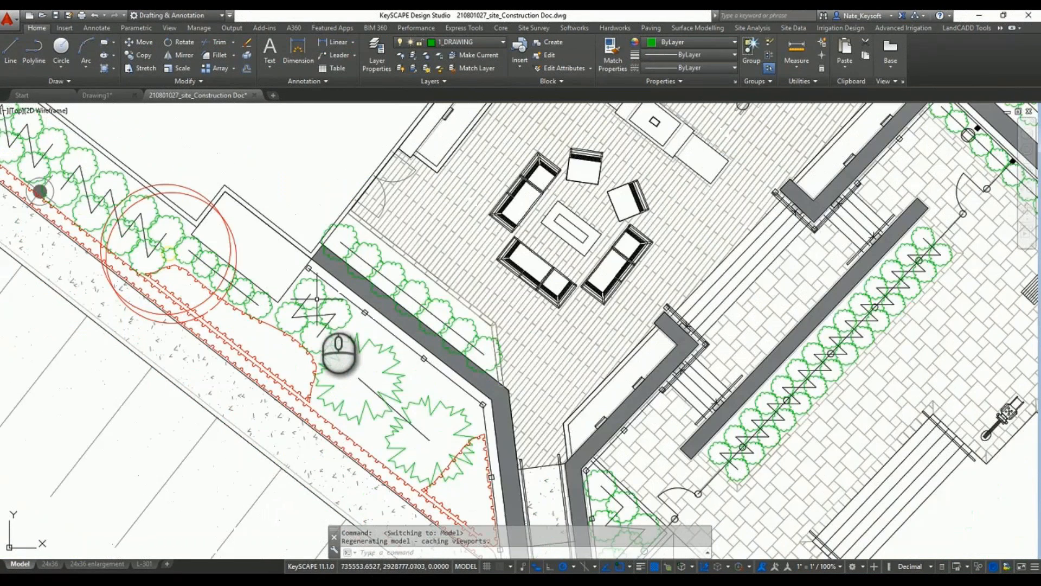
scroll(317, 299, down, 5)
mouse_move(184, 325)
middle_down()
mouse_move(199, 311)
mouse_move(534, 267)
middle_up()
scroll(535, 268, down, 2)
middle_drag(64, 327, 570, 319)
scroll(330, 171, up, 2)
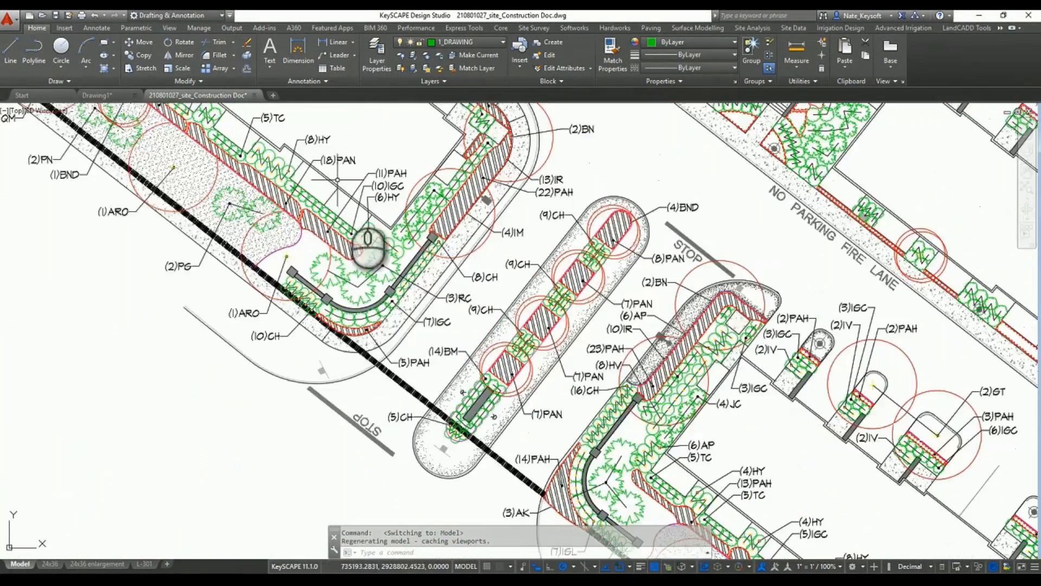
scroll(430, 404, down, 1)
scroll(430, 404, up, 3)
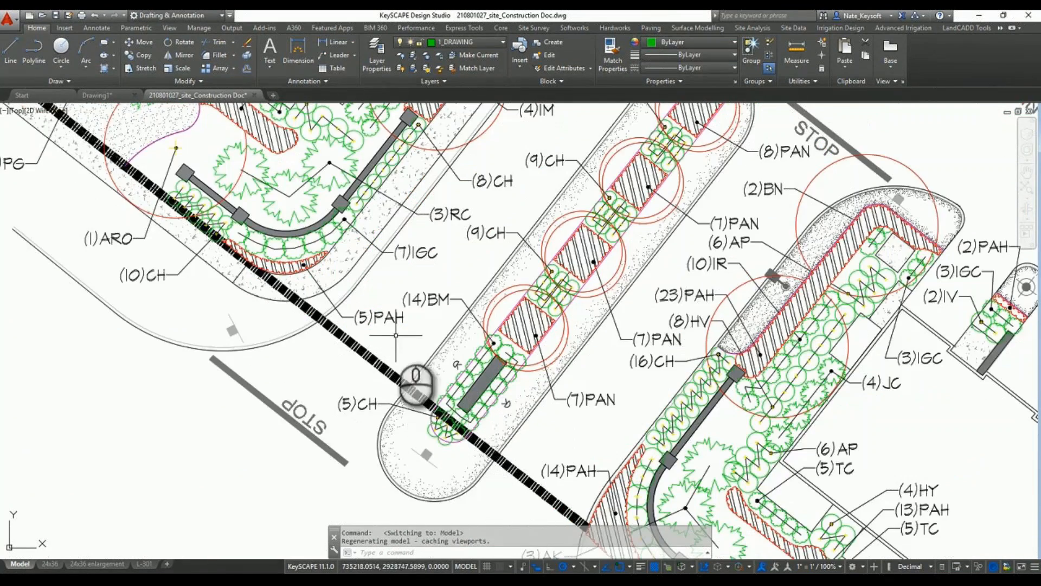
middle_drag(394, 330, 432, 509)
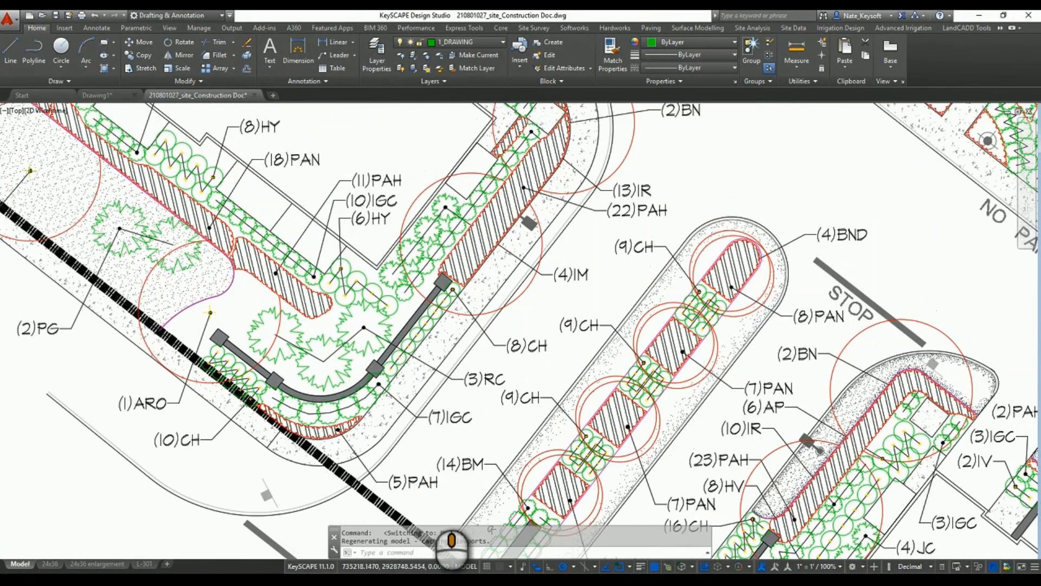
scroll(426, 439, down, 2)
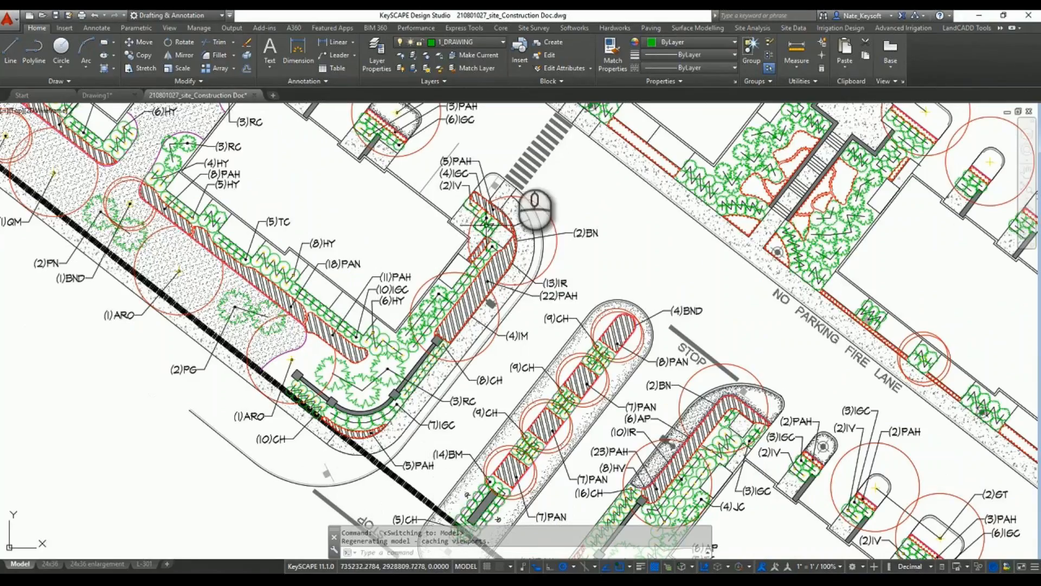
In the Specification Manager, change the Ilex glabra 'Shamrock' specimen symbol to the Trees plan symbol CNSP01.
click(575, 28)
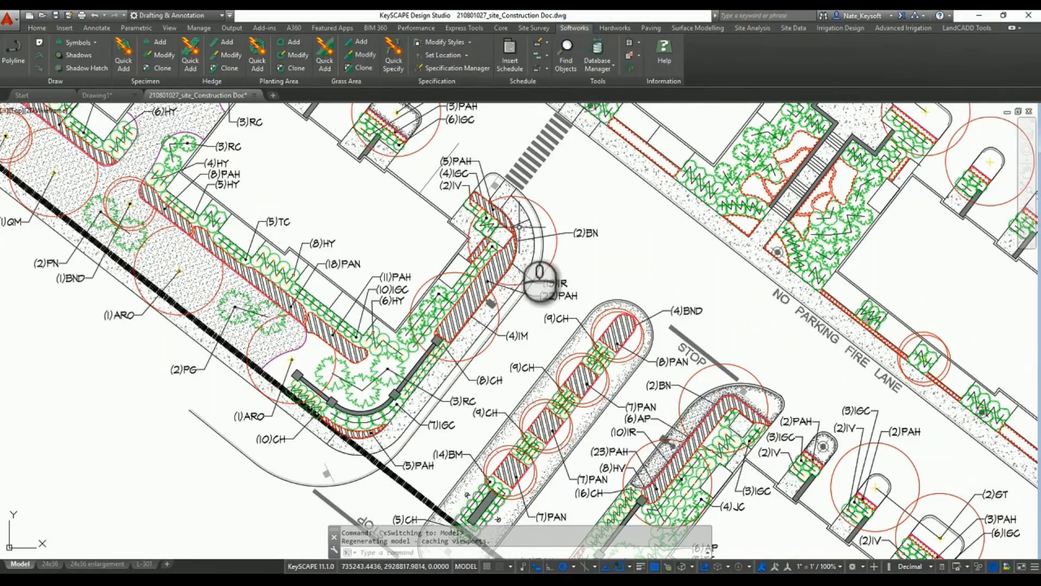
click(453, 68)
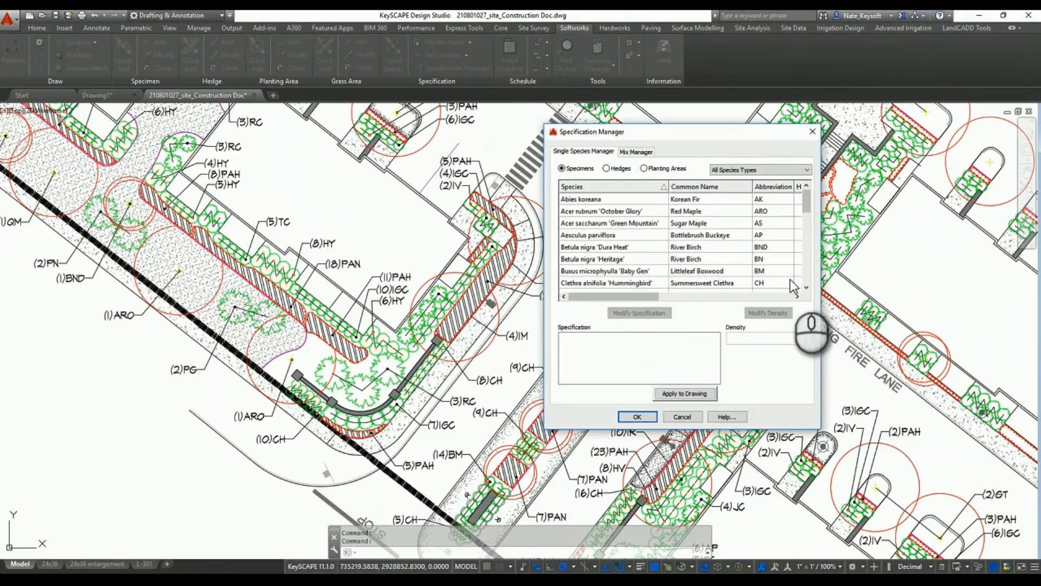
click(807, 203)
drag(809, 203, 807, 233)
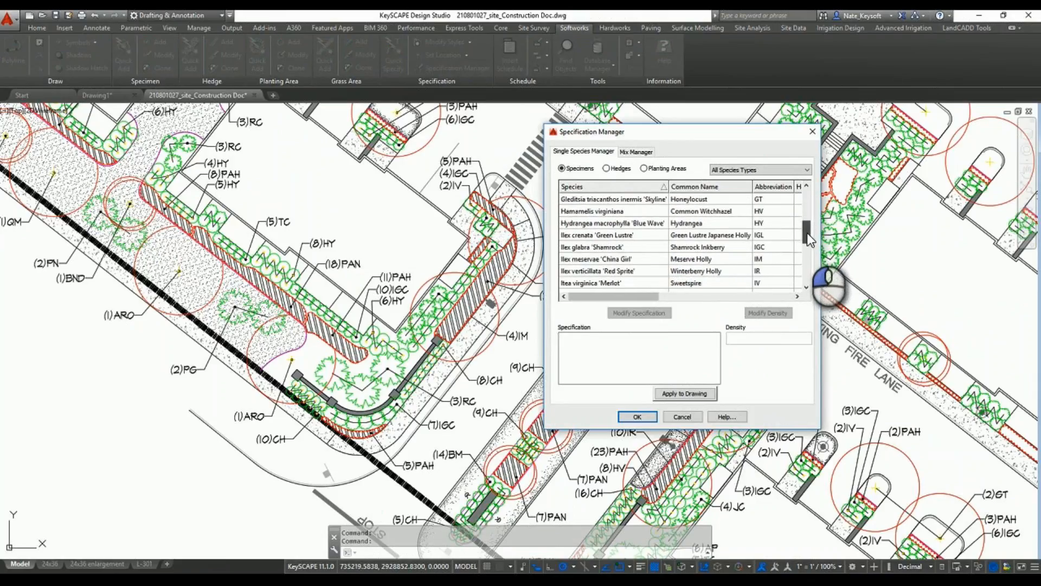
click(608, 247)
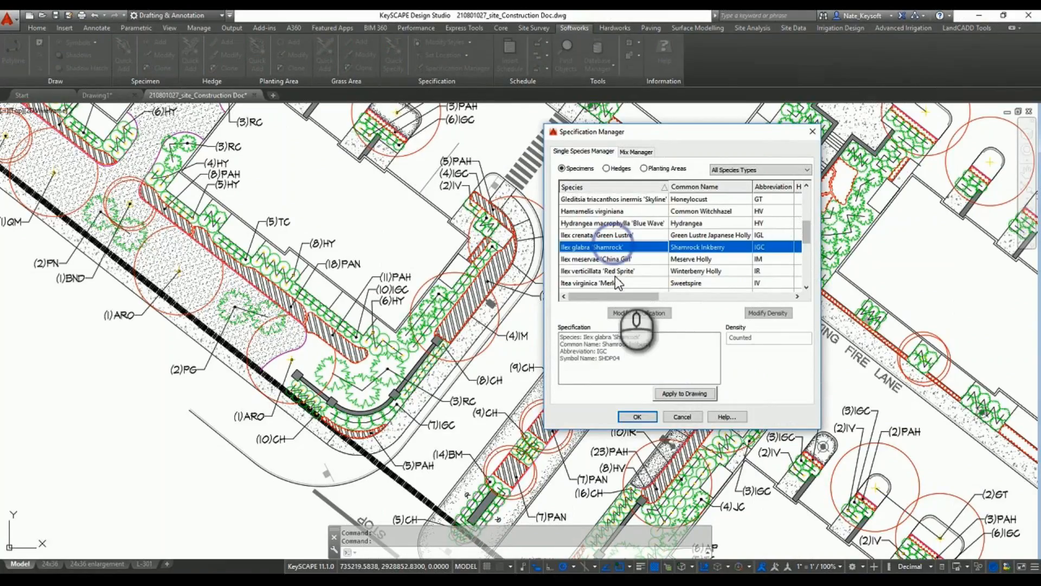
click(630, 314)
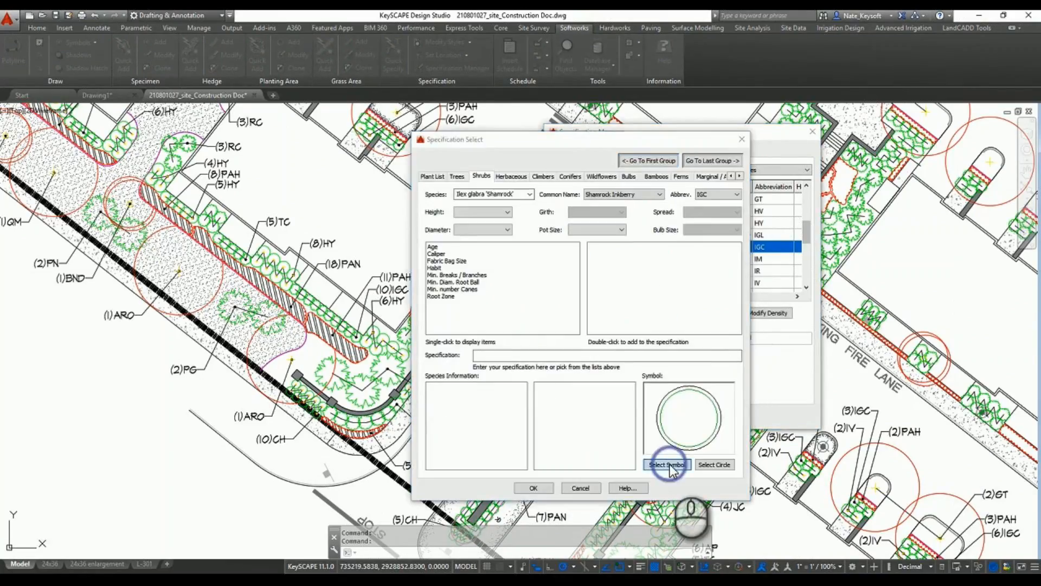
click(667, 465)
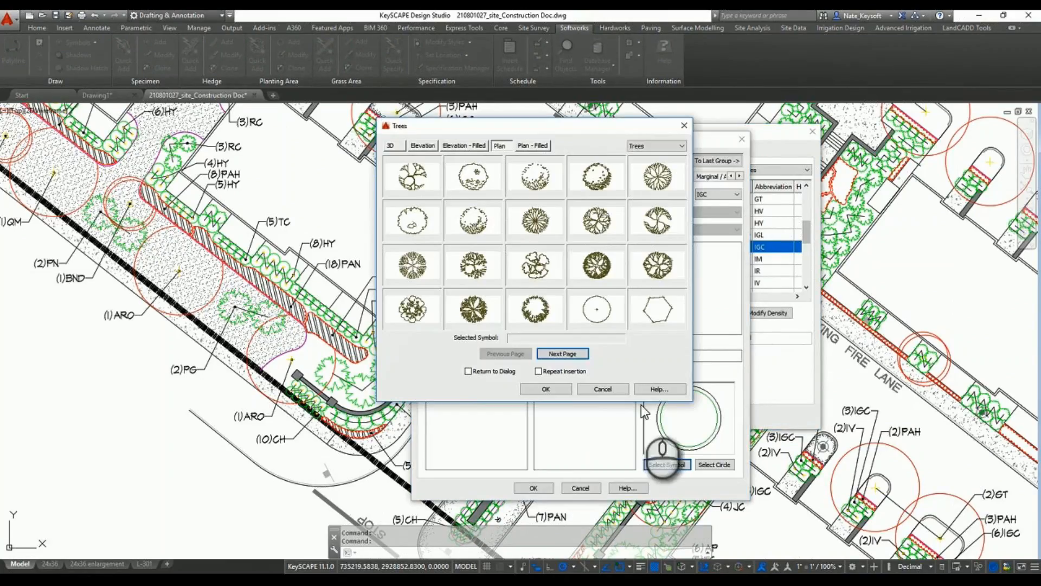
click(571, 354)
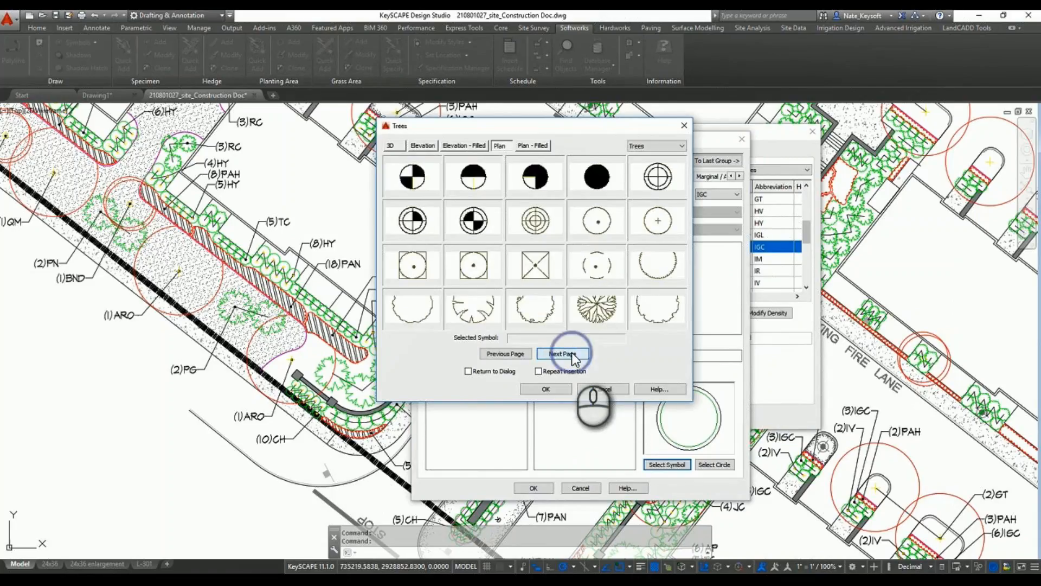
click(570, 353)
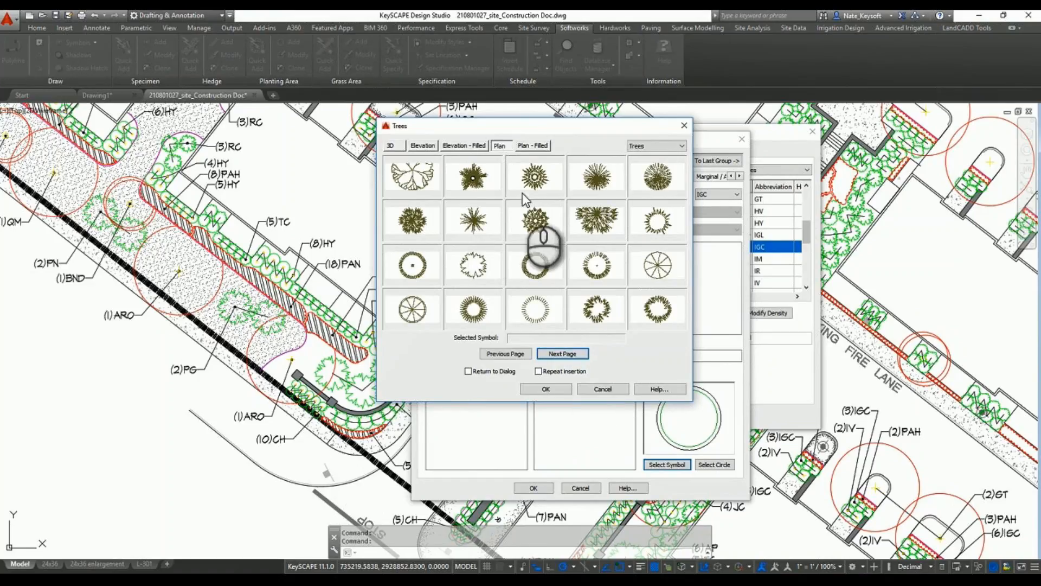
double_click(667, 226)
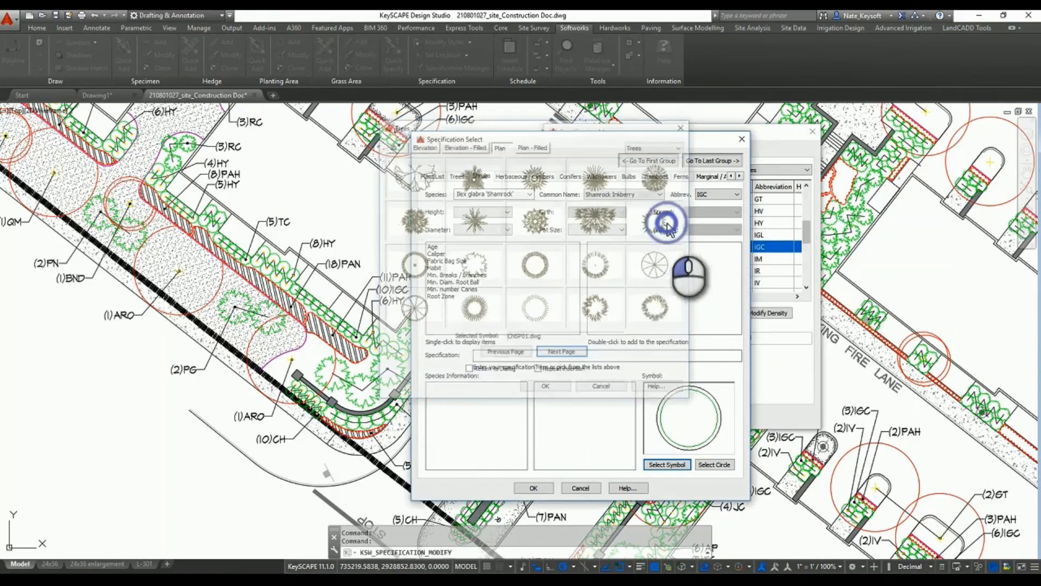
click(534, 488)
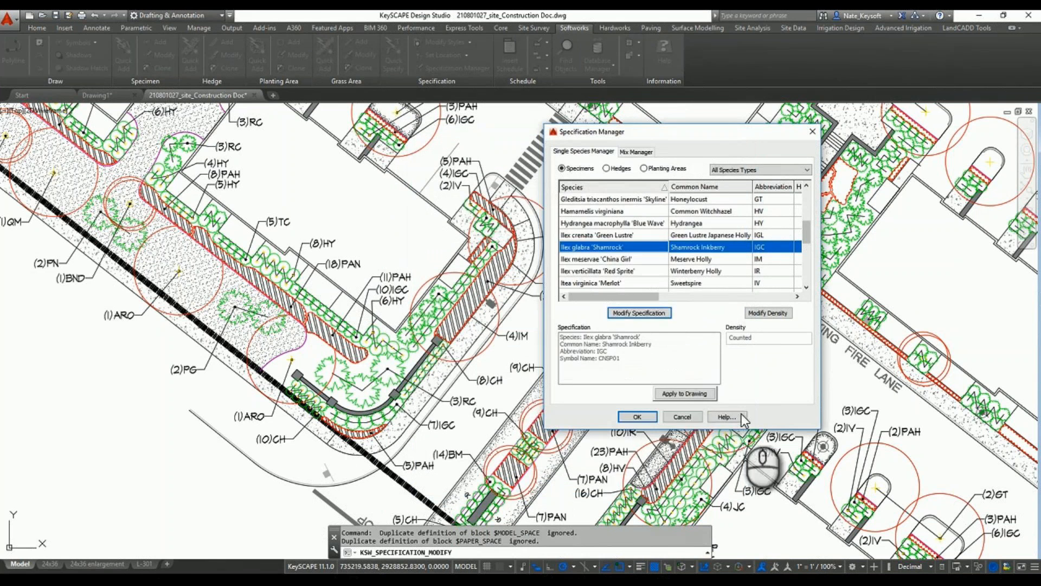
Apply the Shamrock Inkberry symbol change to the drawing and close the Specification Manager.
click(685, 393)
click(637, 416)
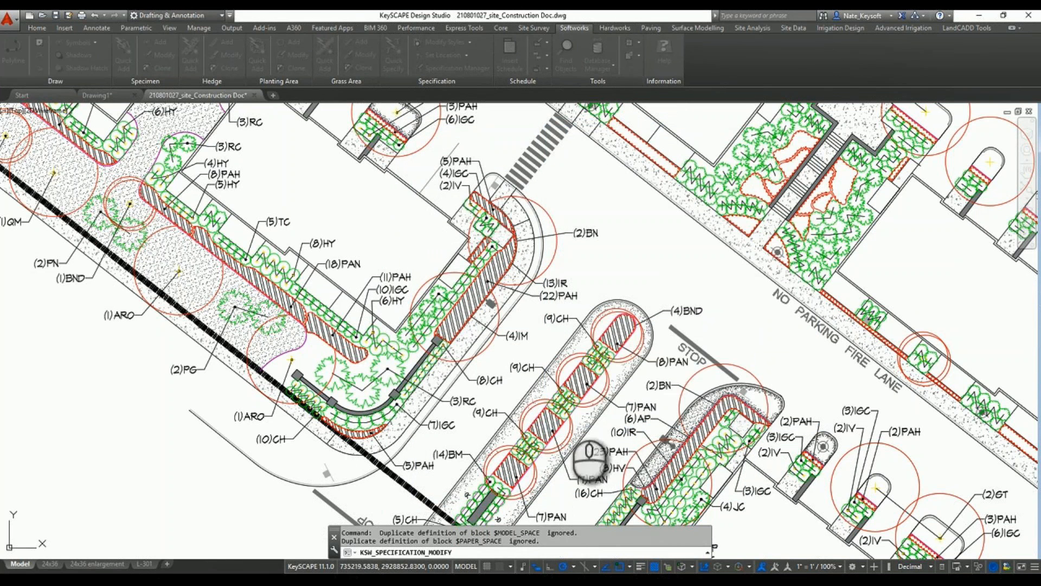
click(497, 400)
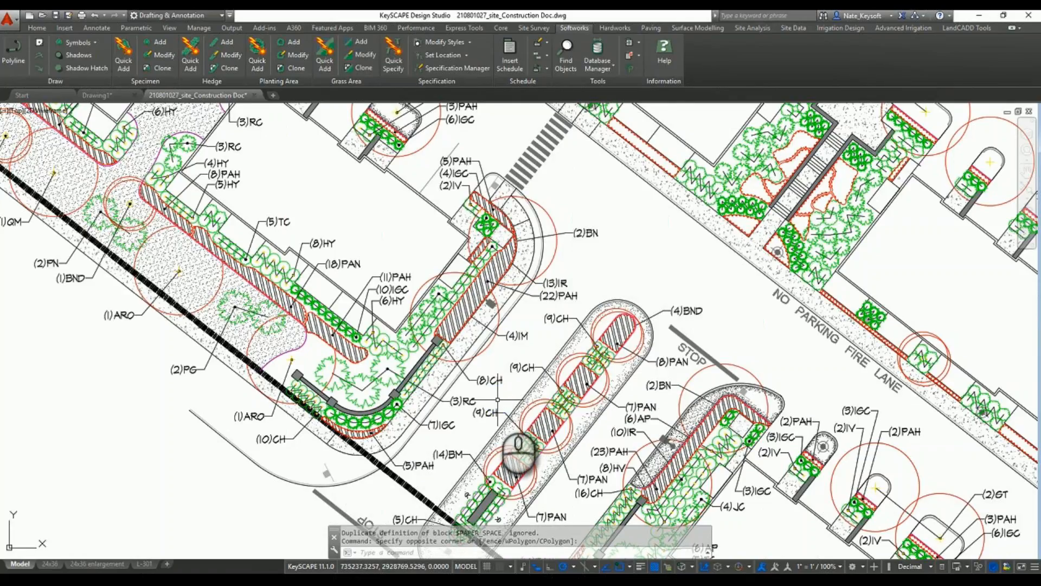
Examine the updated IGC symbols along the curved wall and in the surrounding planting beds.
click(437, 424)
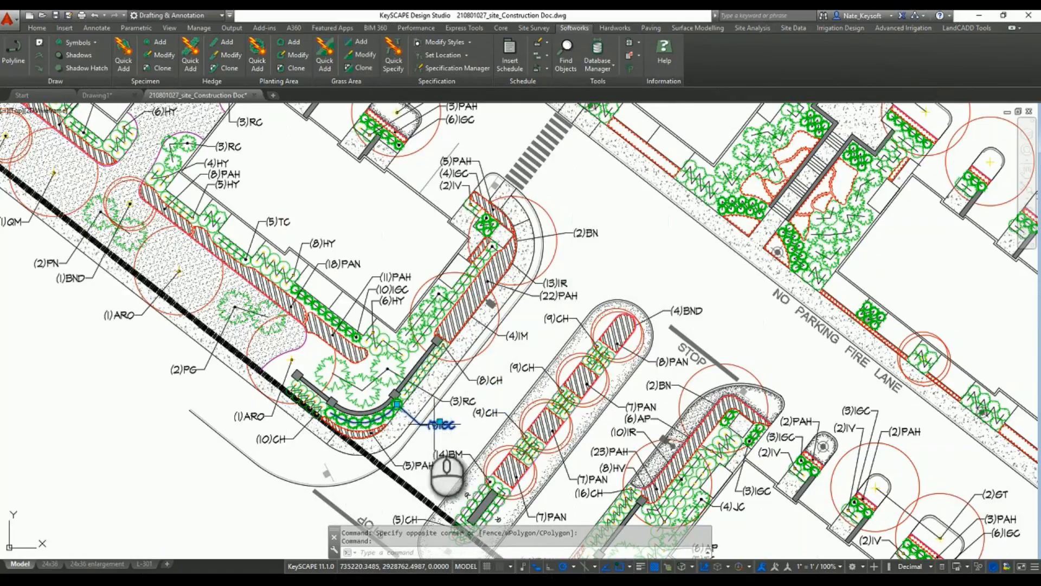
scroll(429, 422, up, 5)
key(Escape)
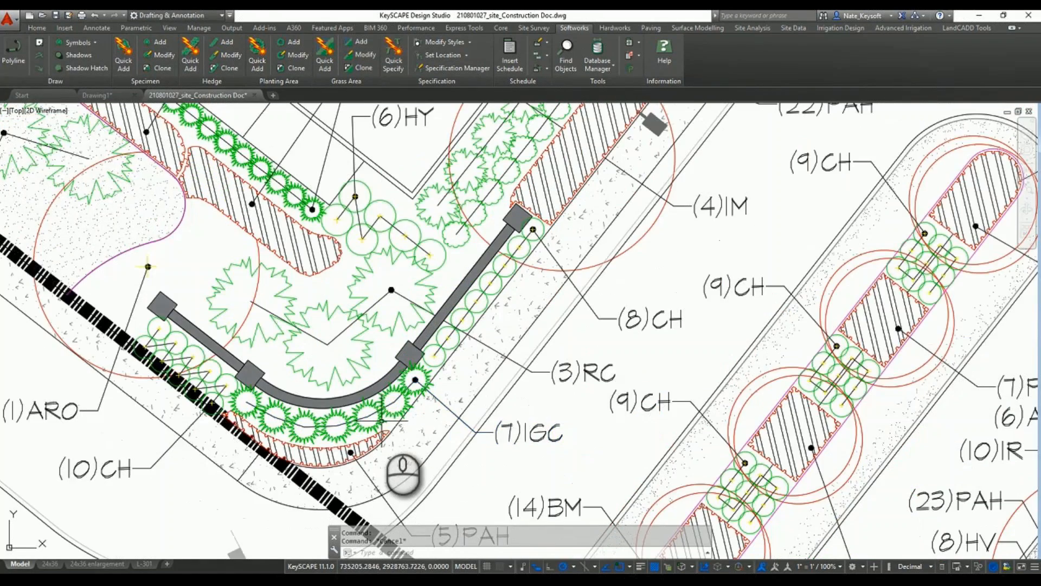
scroll(381, 421, down, 2)
middle_drag(386, 421, 472, 250)
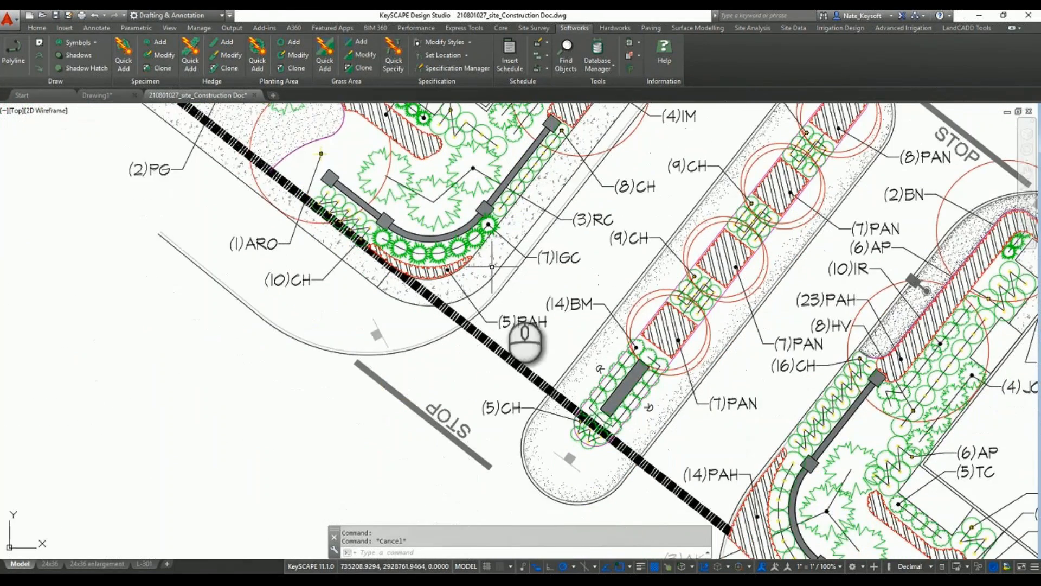
scroll(538, 322, down, 2)
middle_drag(640, 296, 470, 387)
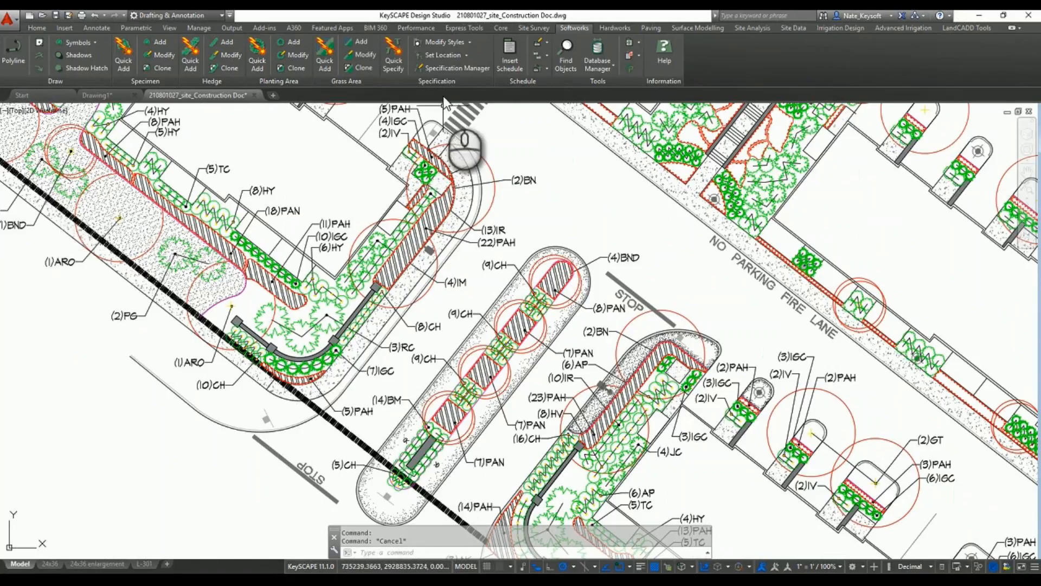
In the Specification Manager, change the Betula nigra 'Dura Heat' specimen symbol to the Trees plan symbol BLDP13.
click(457, 68)
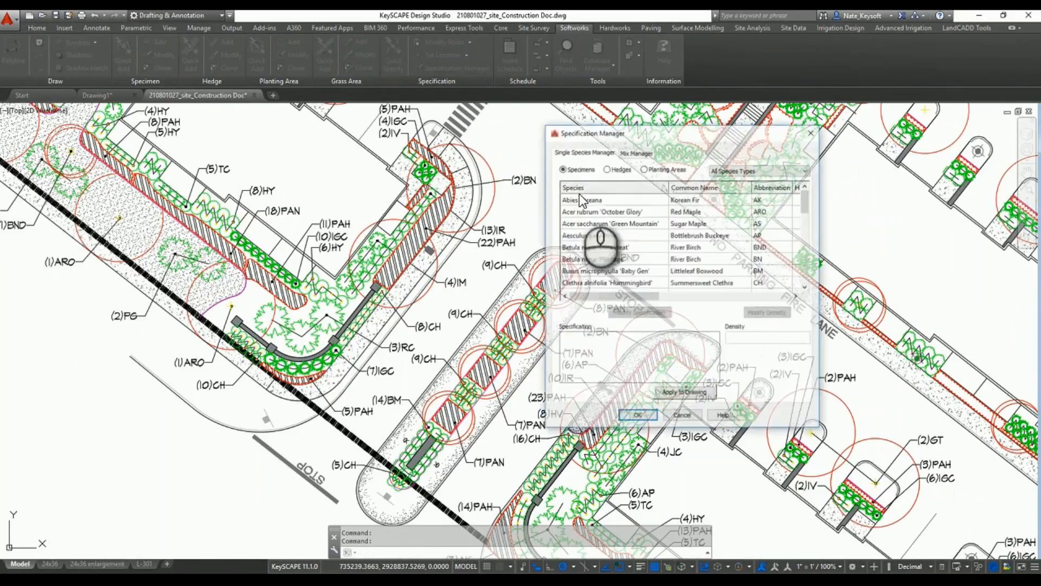
click(736, 248)
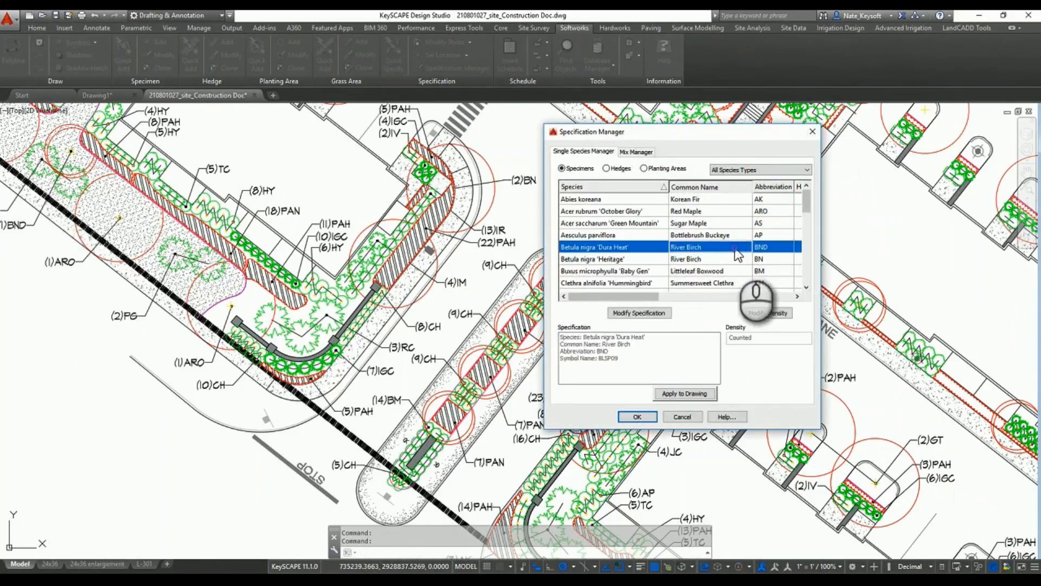
click(640, 313)
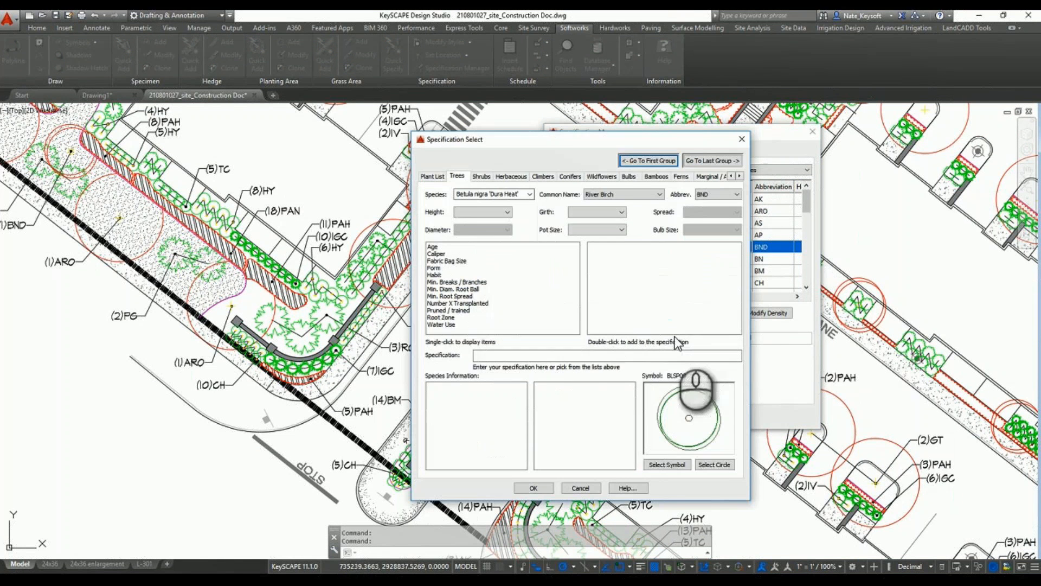
click(669, 464)
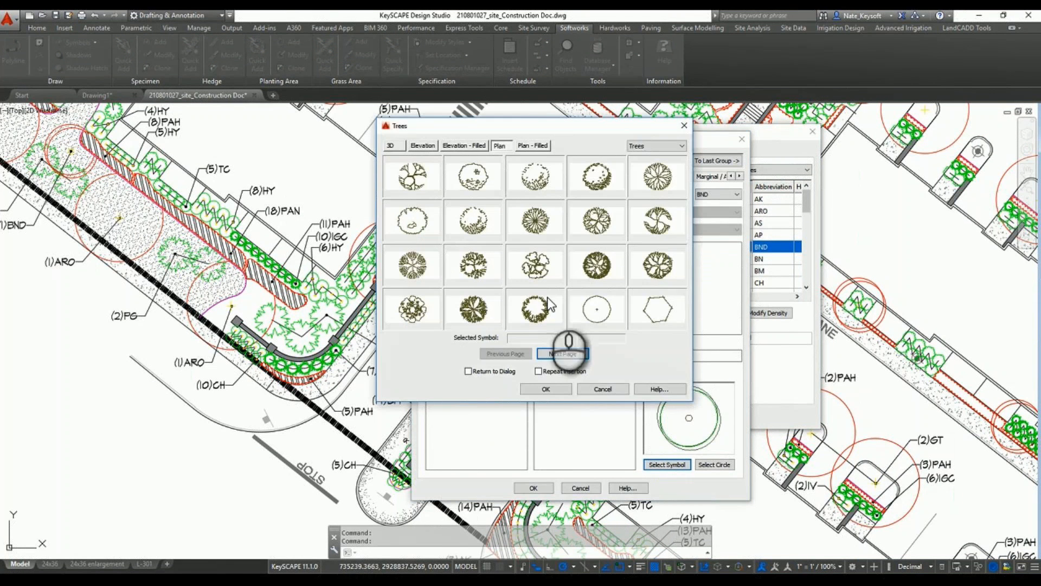
double_click(537, 265)
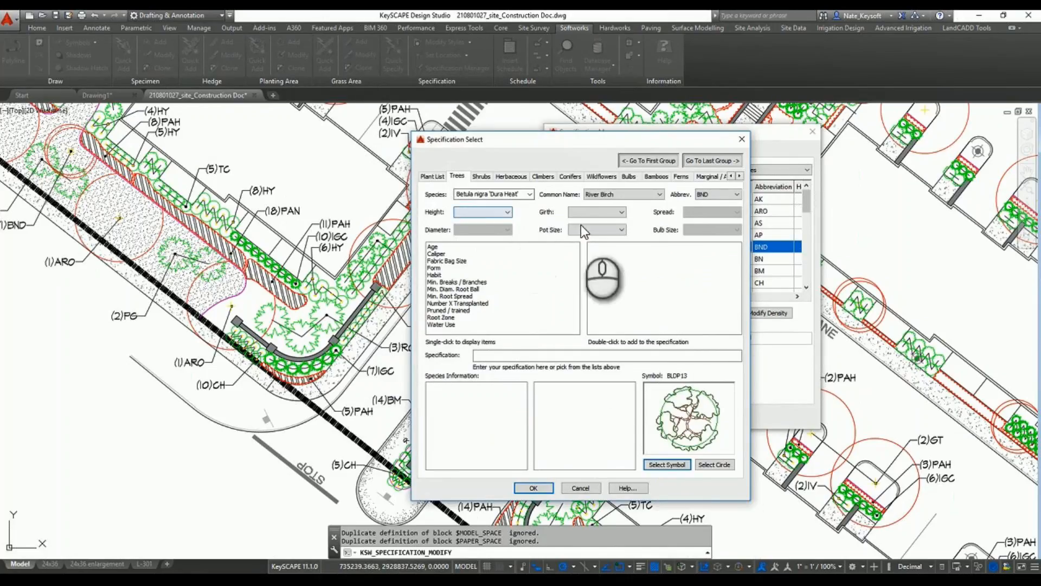
Set the Betula nigra 'Dura Heat' height to 14 to 16 ft and review its water use and habit options.
click(621, 230)
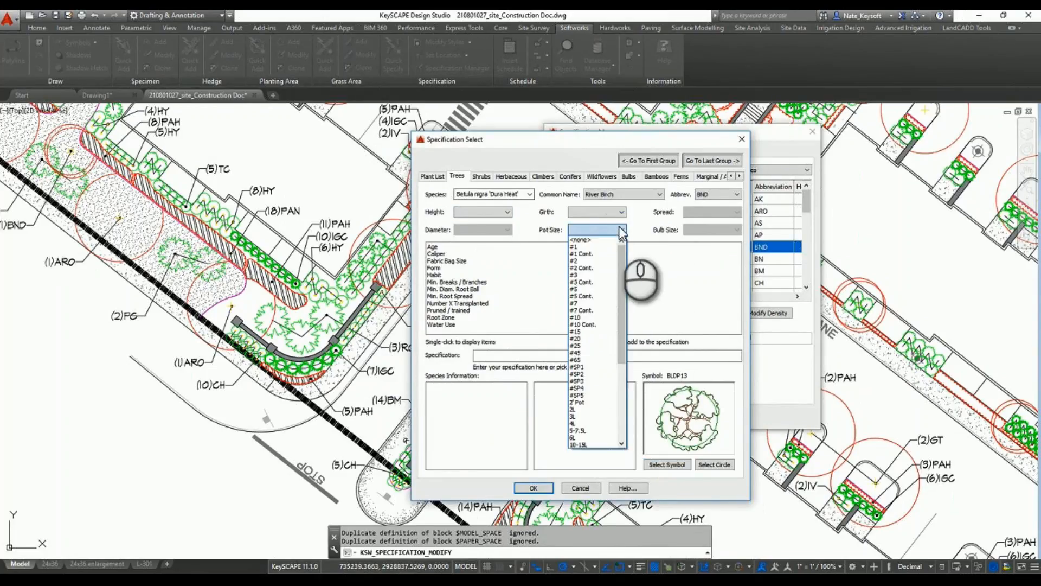
click(620, 228)
click(487, 213)
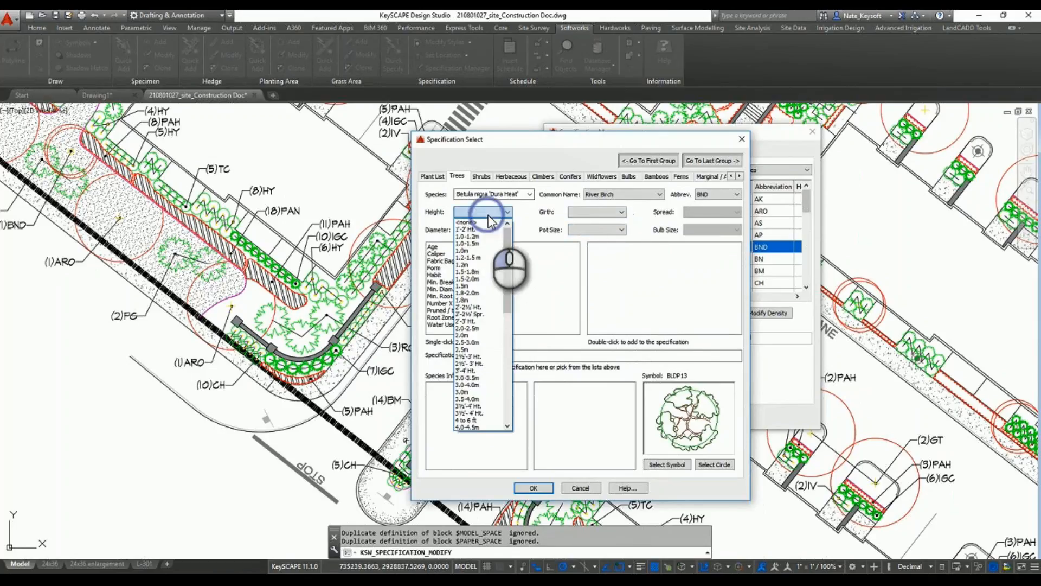
scroll(483, 326, down, 5)
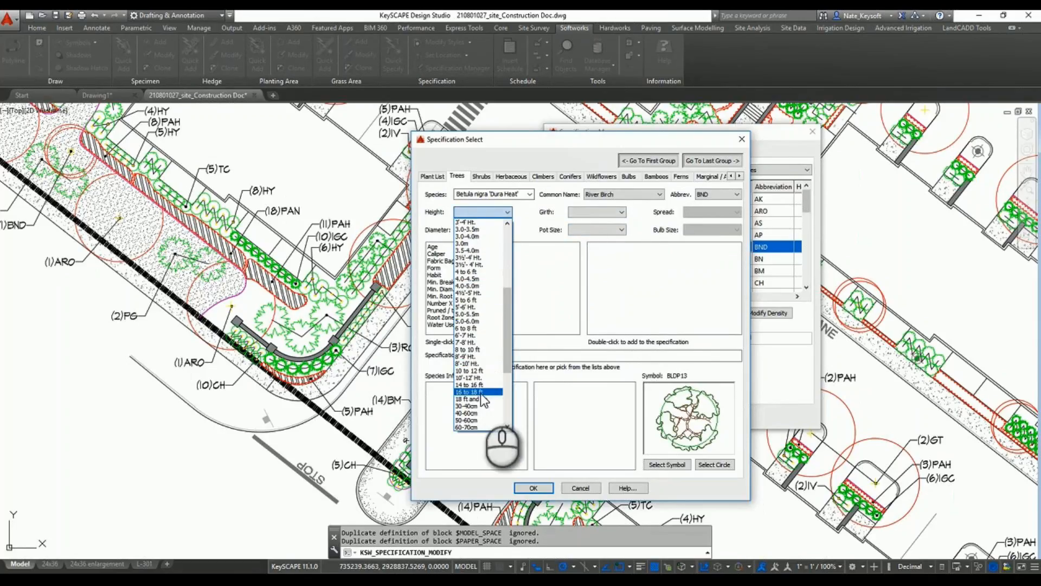
scroll(479, 374, down, 1)
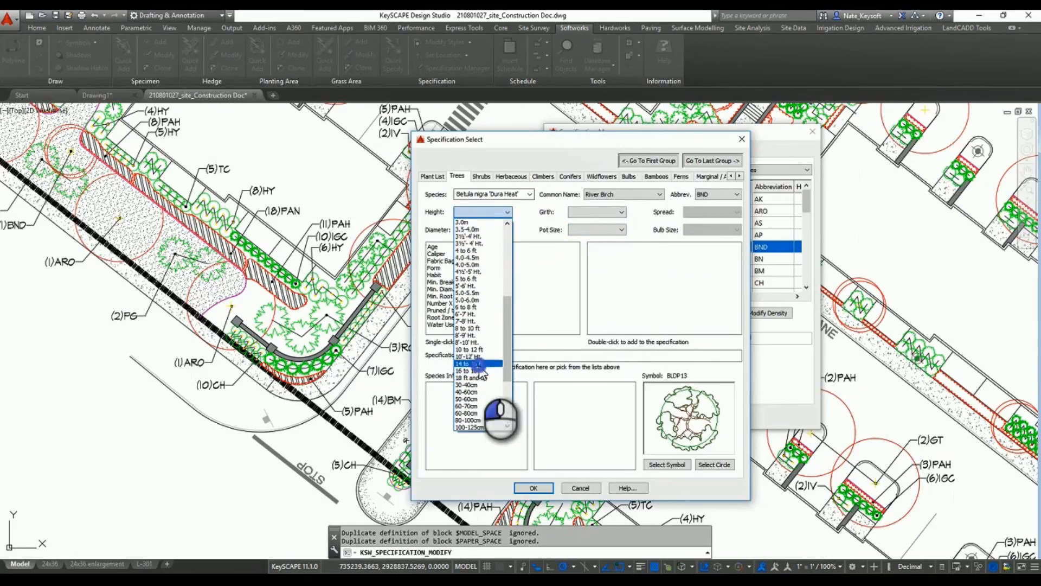
click(480, 364)
click(736, 195)
click(727, 211)
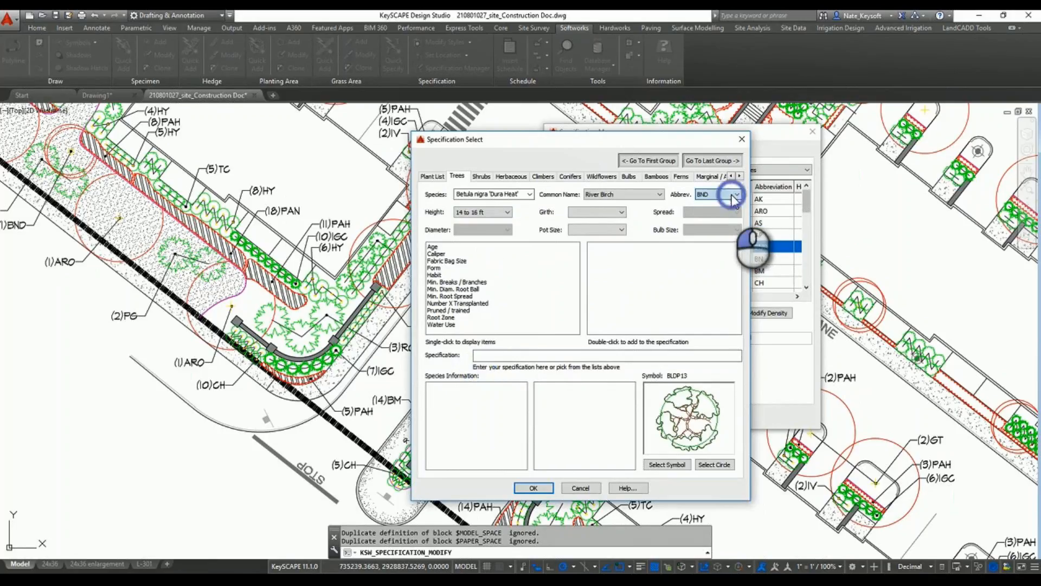
click(437, 325)
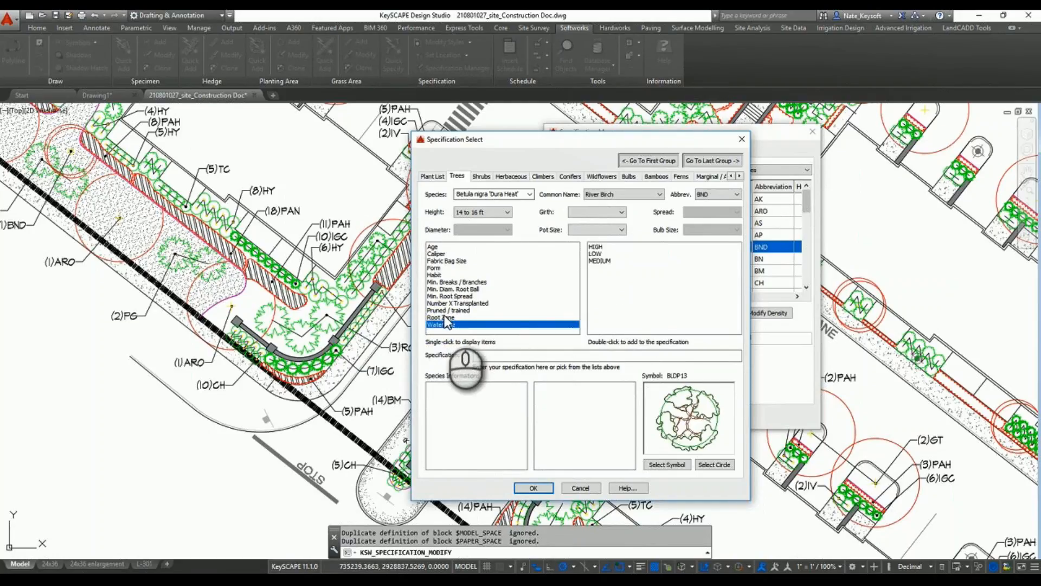
click(435, 274)
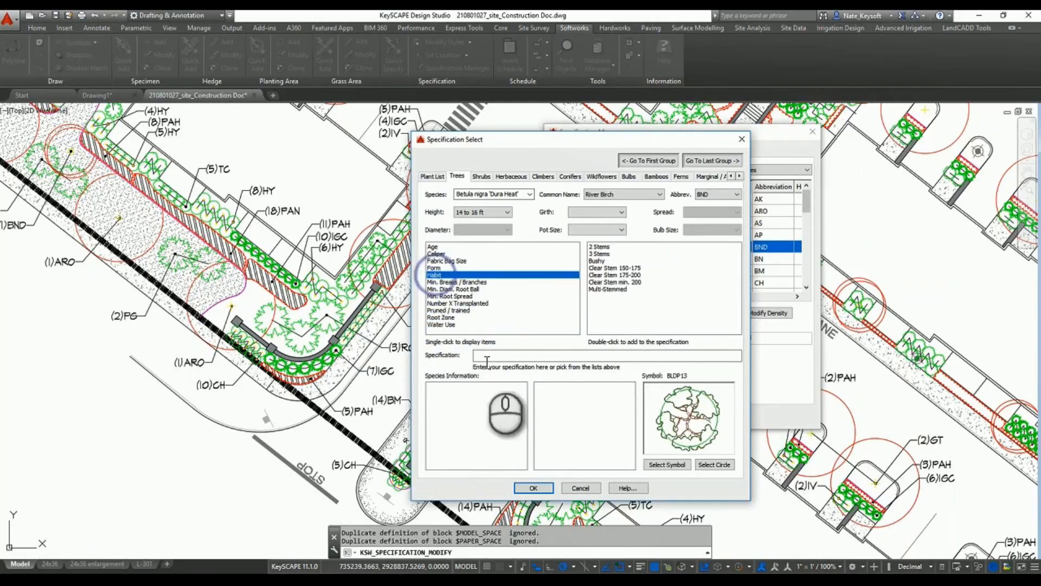
Accept the modified Betula nigra 'Dura Heat' specification, apply it to the drawing and close the Specification Manager.
click(533, 488)
click(696, 393)
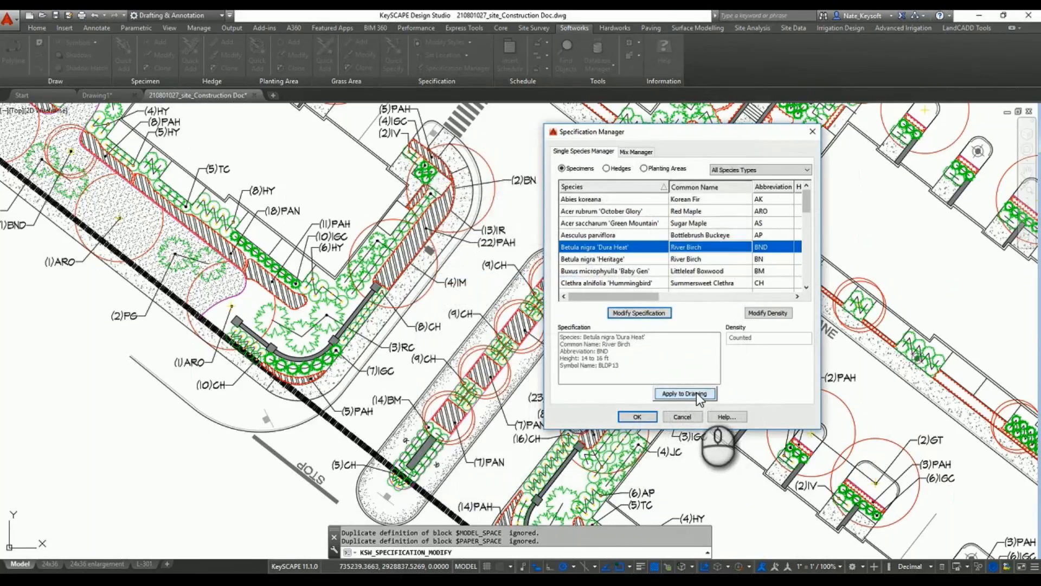
click(636, 415)
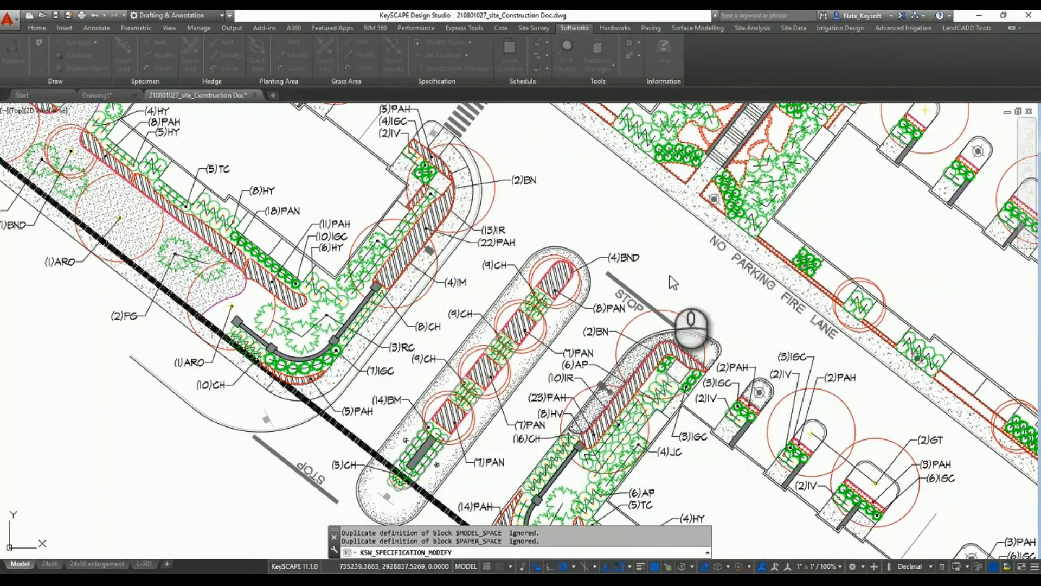
Inspect the updated Betula nigra 'Dura Heat' tree symbols in the planting island beside the STOP marking.
scroll(548, 291, up, 4)
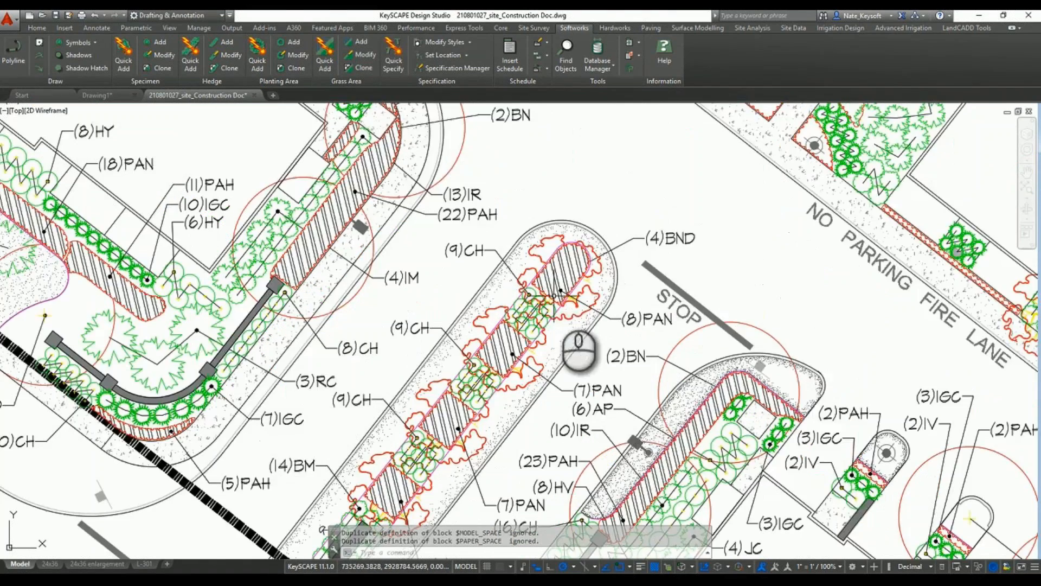
click(594, 290)
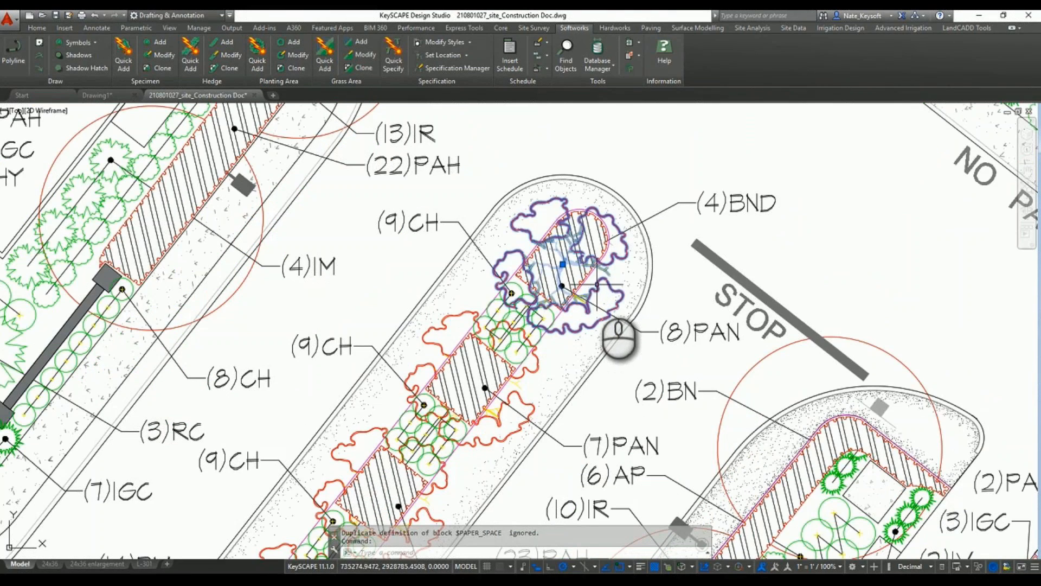
key(Escape)
Review the plant schedule tables for trees, shrubs, herbaceous plants and conifers, and return to the overall site plan.
scroll(597, 283, down, 10)
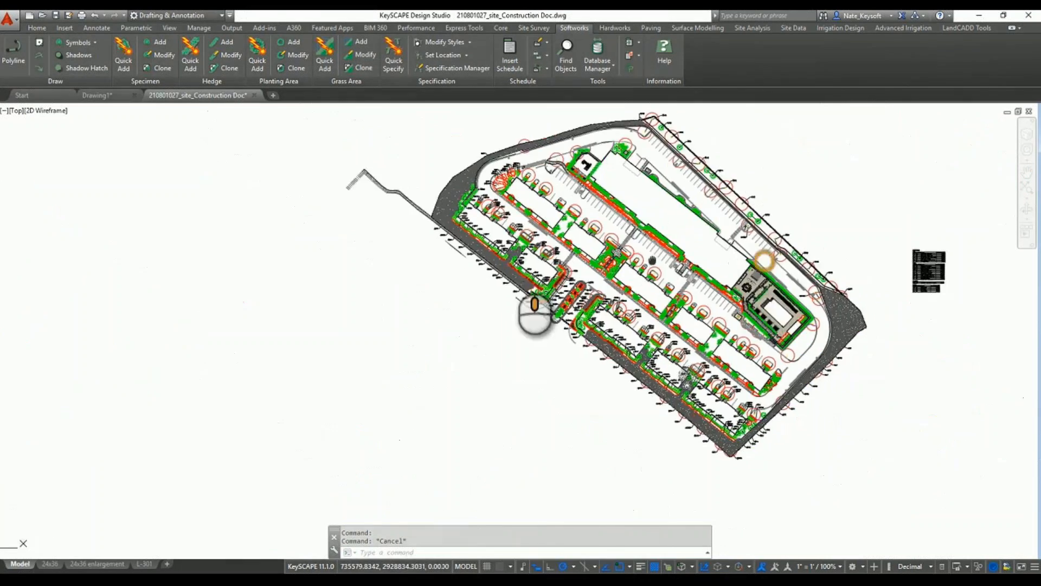
scroll(637, 260, up, 10)
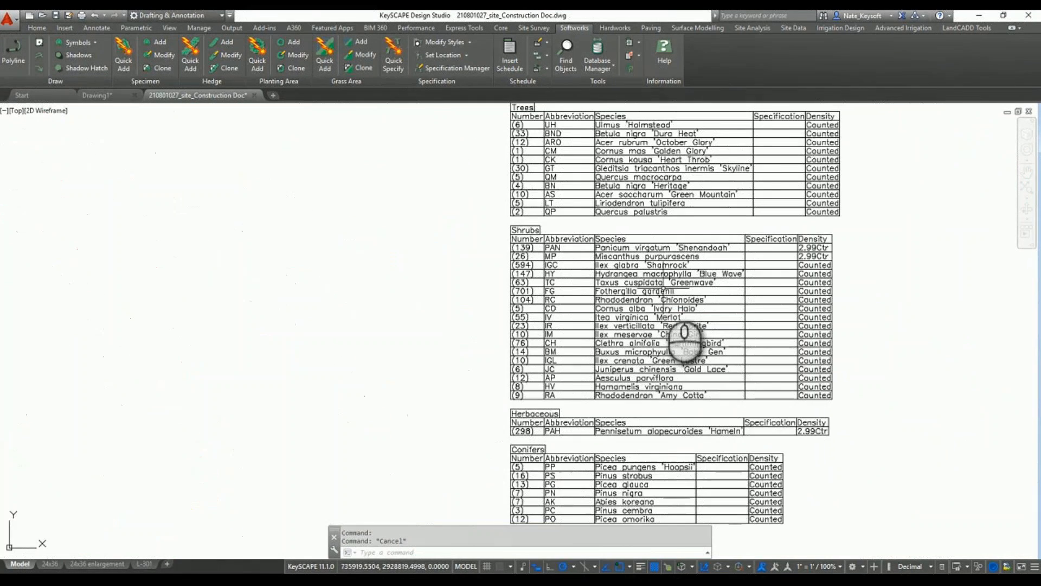
middle_drag(613, 287, 566, 291)
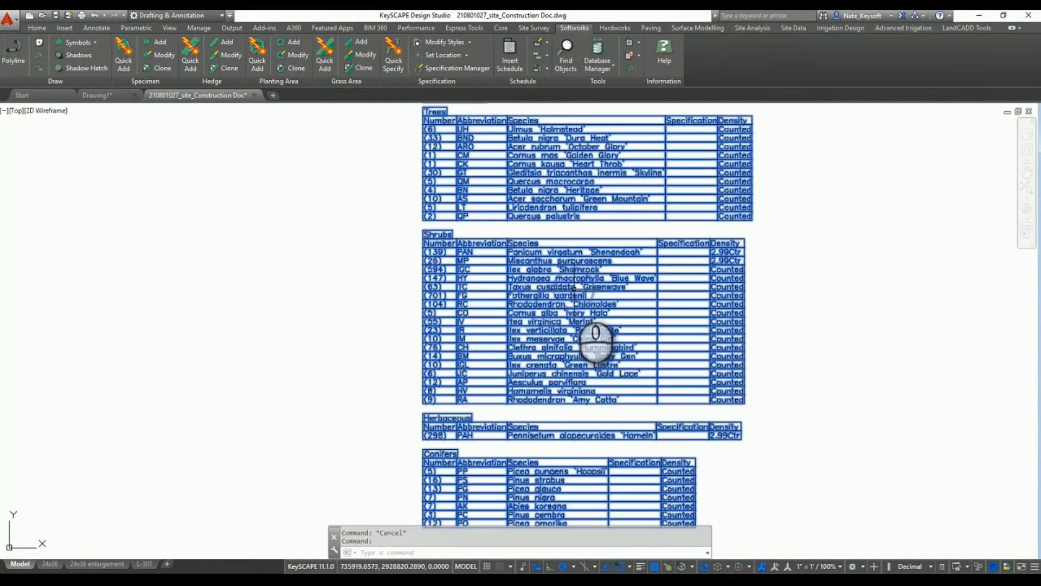
key(Escape)
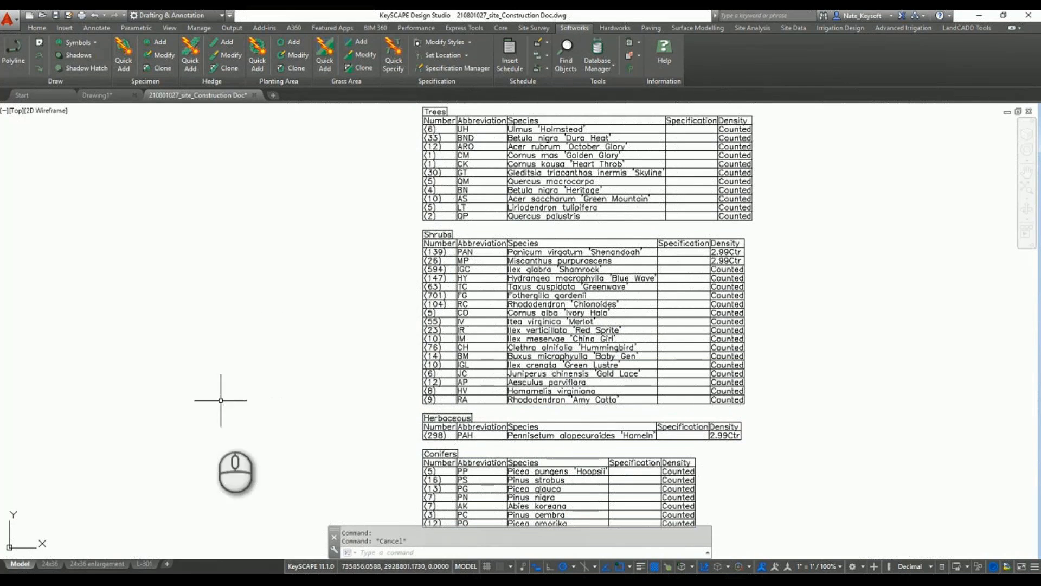
scroll(157, 382, down, 2)
mouse_move(162, 381)
middle_down()
mouse_move(671, 302)
mouse_move(1017, 225)
mouse_move(1039, 237)
middle_up()
scroll(679, 205, down, 5)
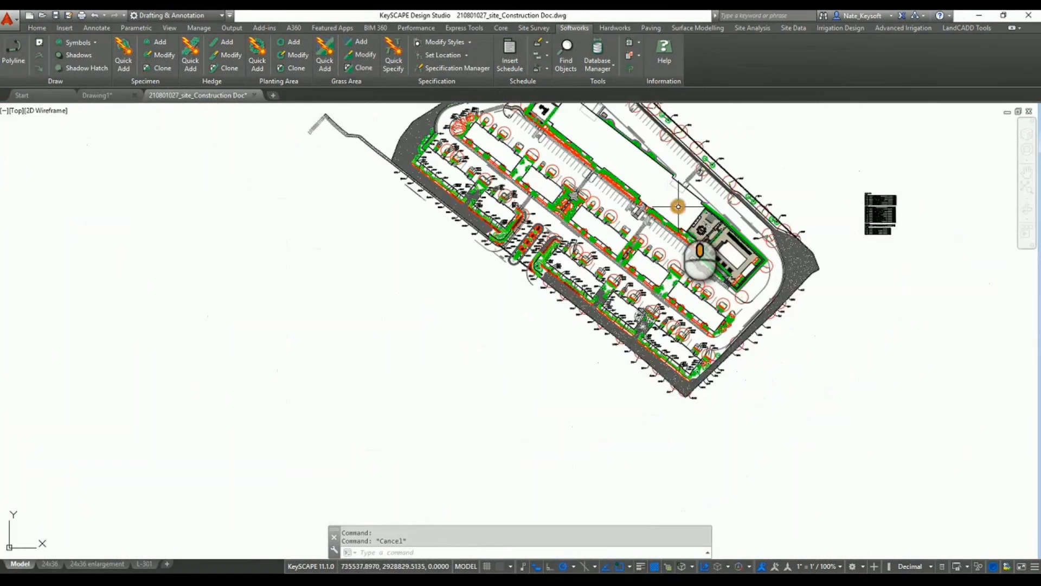